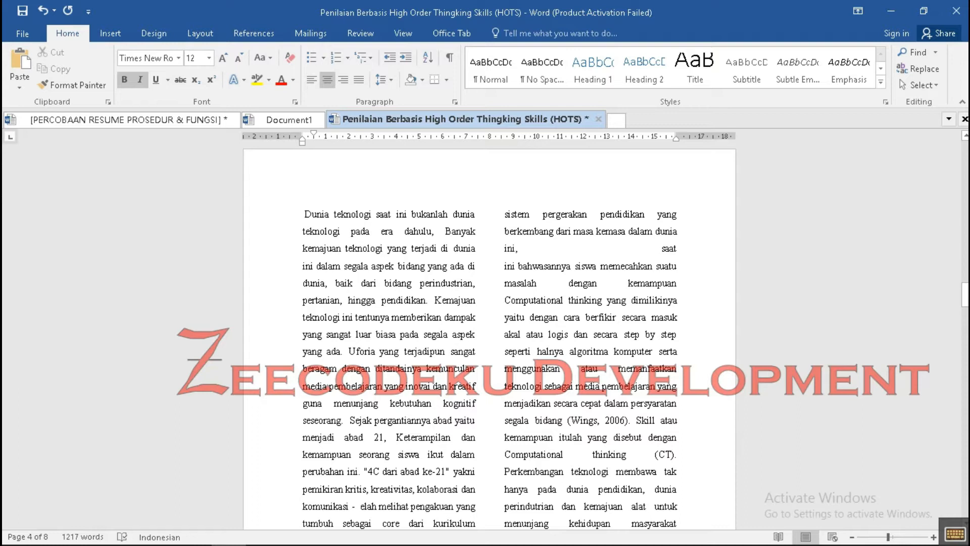
Step: Examine the uneven word spacing in the justified two-column text on page 4
click(652, 266)
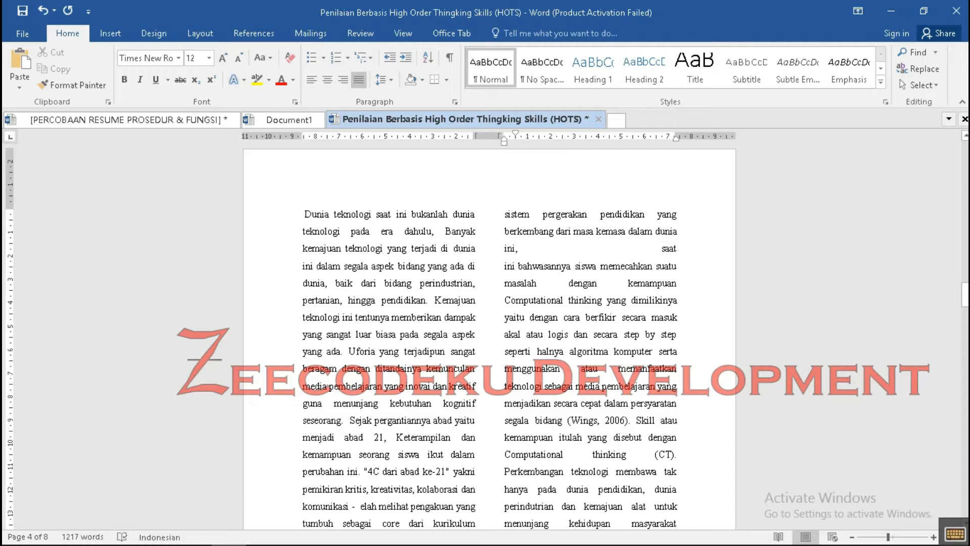
scroll(489, 333, up, 5)
scroll(489, 334, down, 7)
scroll(489, 334, down, 8)
scroll(489, 334, up, 3)
scroll(489, 333, up, 4)
scroll(488, 333, up, 7)
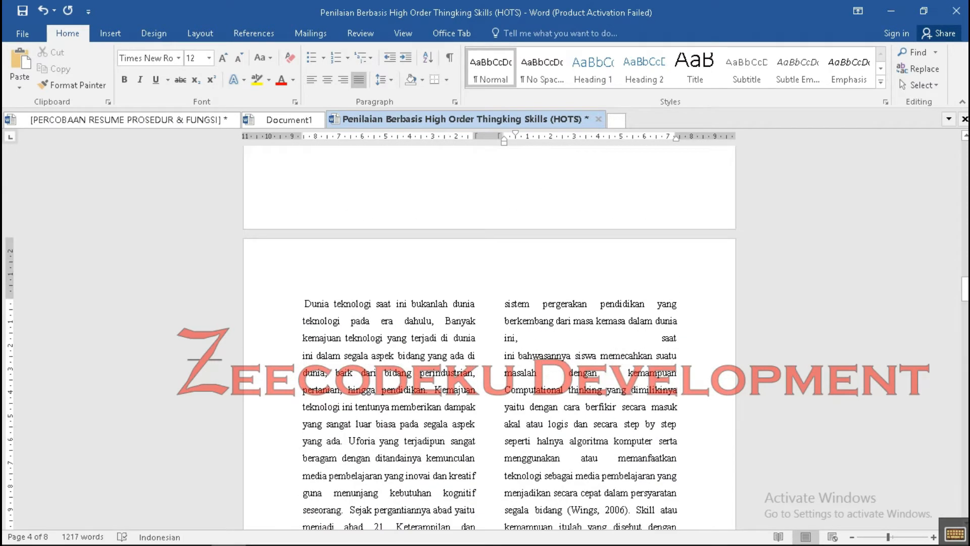
scroll(488, 333, down, 1)
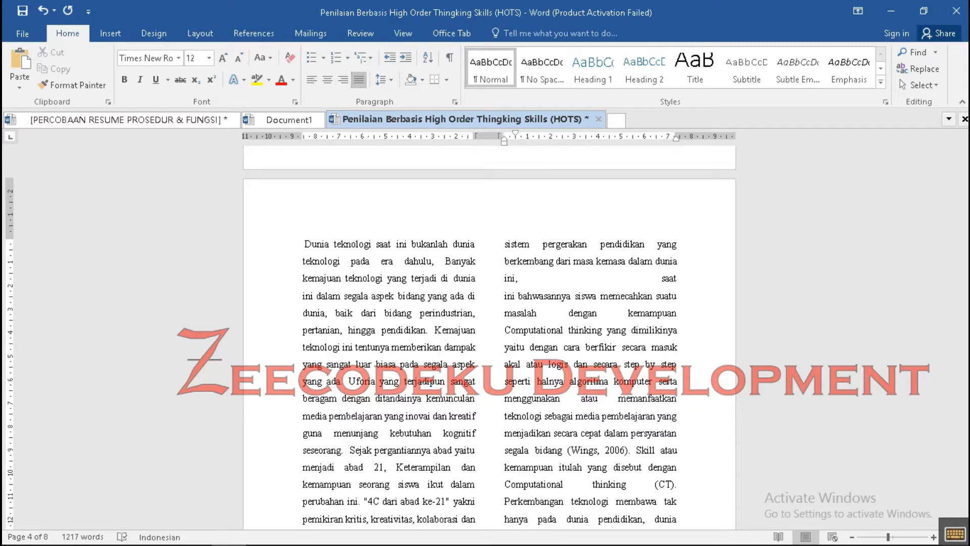
Step: Try to close the wide gap between "ini," and "saat" by deleting the space between the words
double_click(592, 278)
click(661, 278)
key(BackSpace)
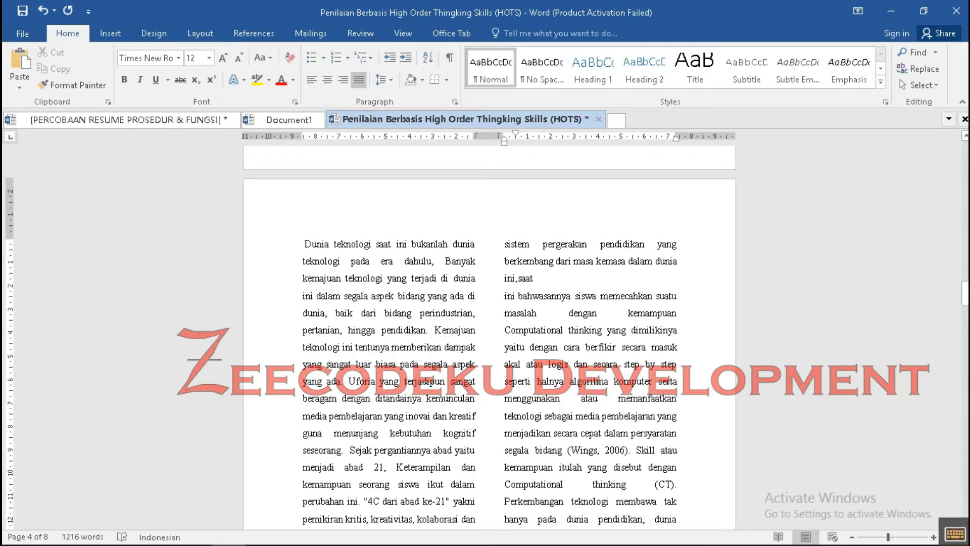
scroll(489, 334, down, 6)
scroll(488, 334, up, 6)
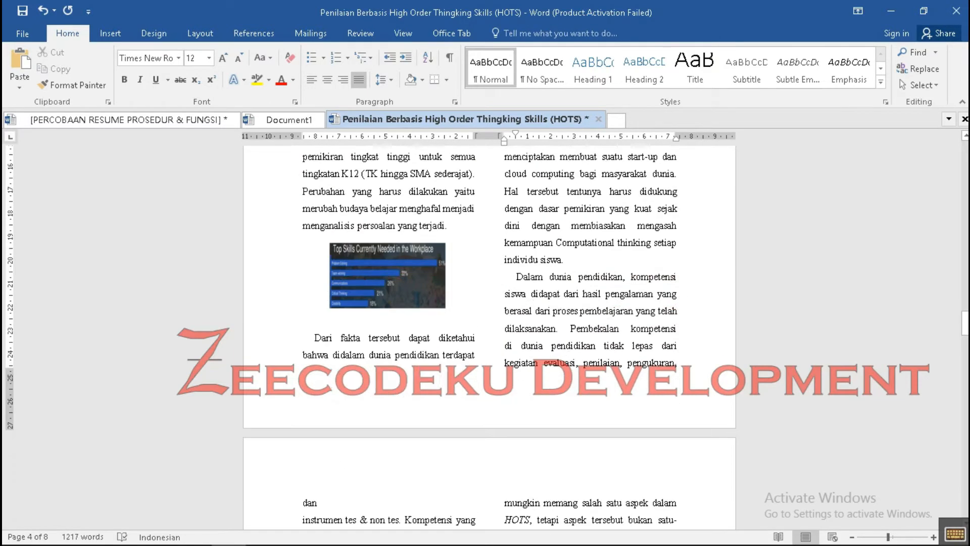
Step: Highlight the stretched "ini, saat" line in the second column in yellow
drag(677, 277, 504, 278)
click(256, 79)
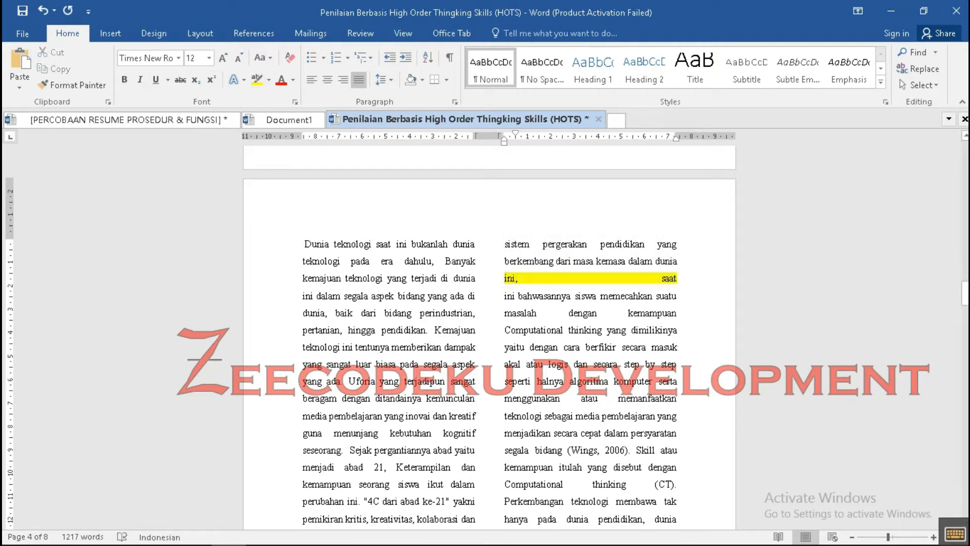
scroll(489, 333, up, 5)
scroll(489, 334, down, 5)
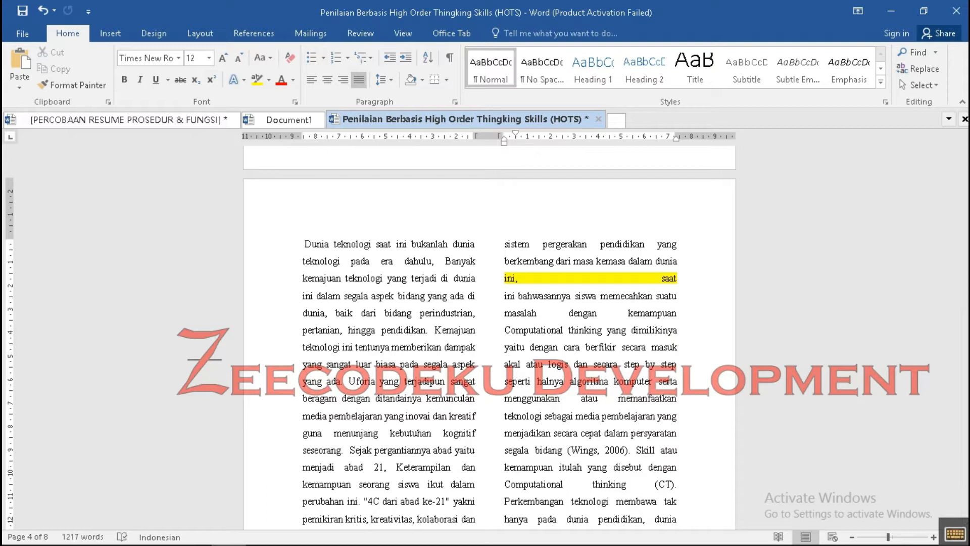
Step: Left-align the paragraph containing "ini, saat" and remove the line break after "saat"
click(359, 80)
click(311, 79)
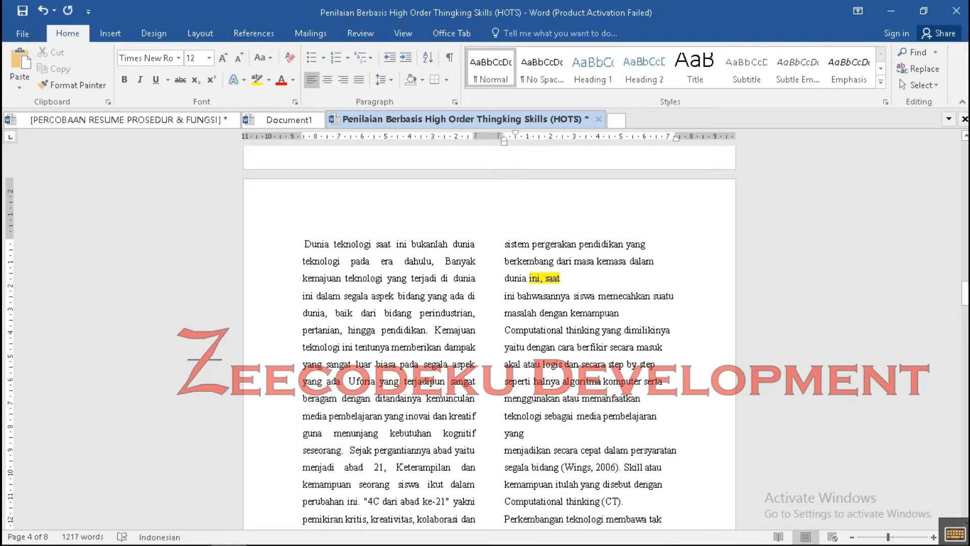
key(BackSpace)
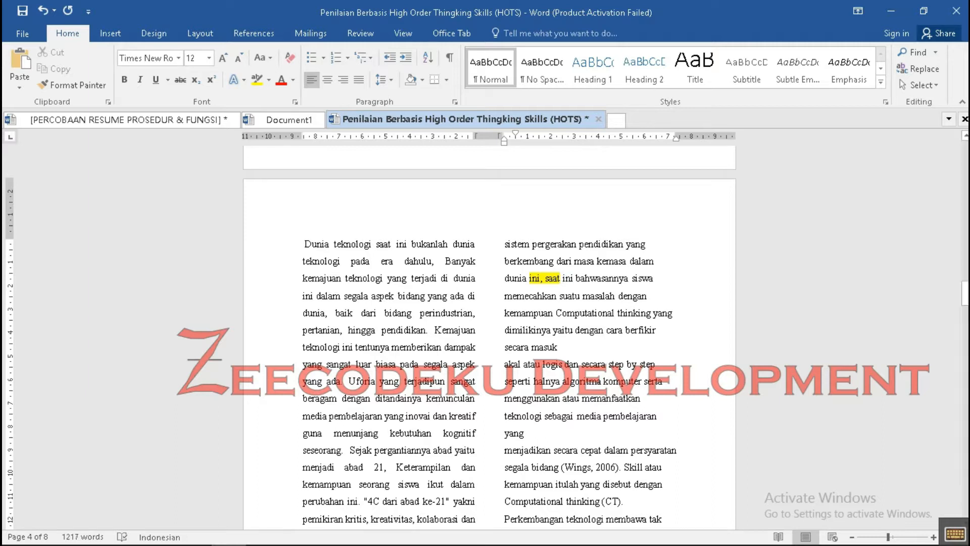
Step: Remove the line breaks after "secara masuk", "komputer serta" and "pembelajaran yang" so the text runs on
scroll(488, 333, down, 2)
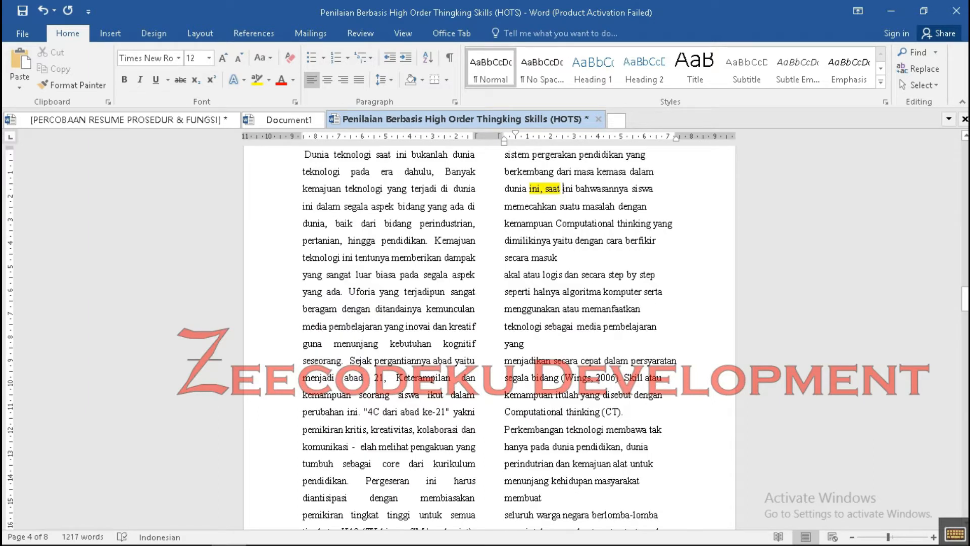
click(558, 258)
click(559, 258)
key(Delete)
key(Delete)
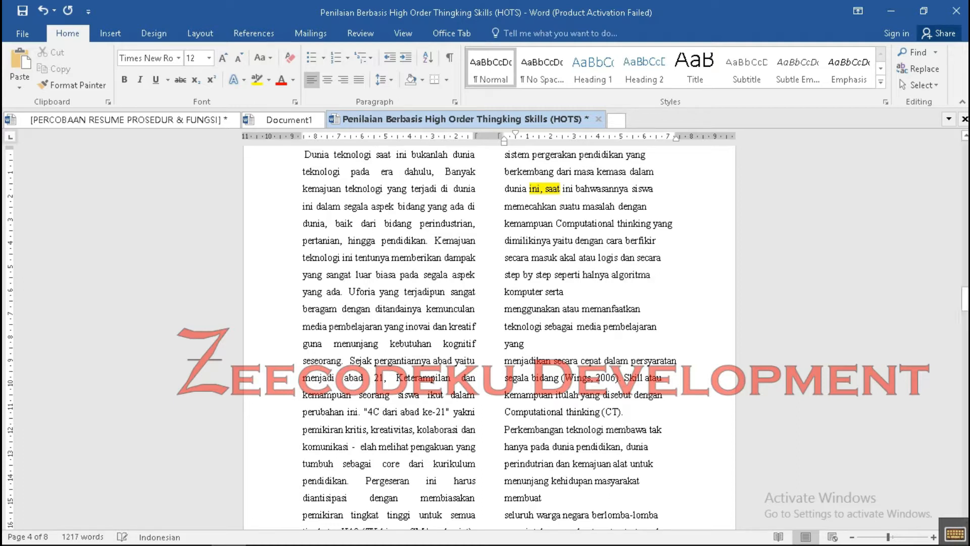
key(Delete)
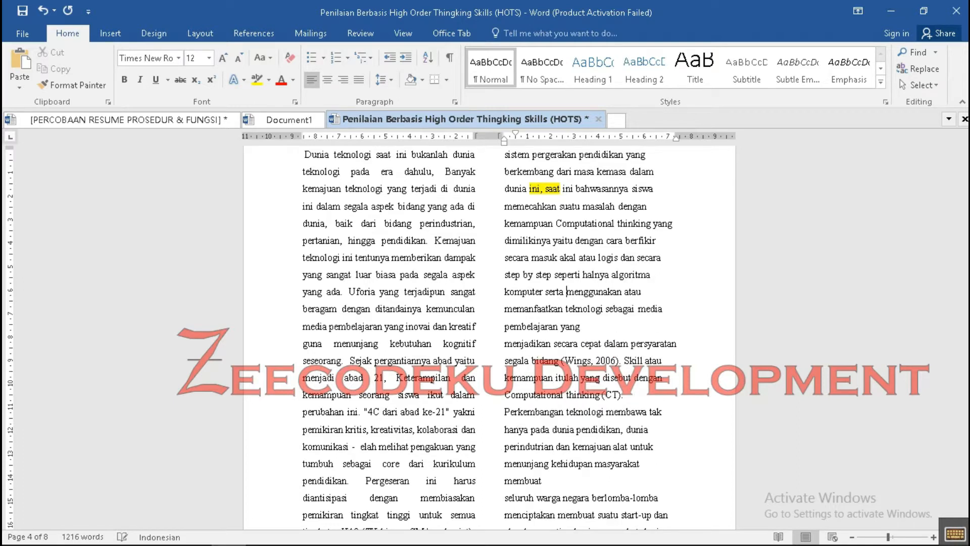
key(Delete)
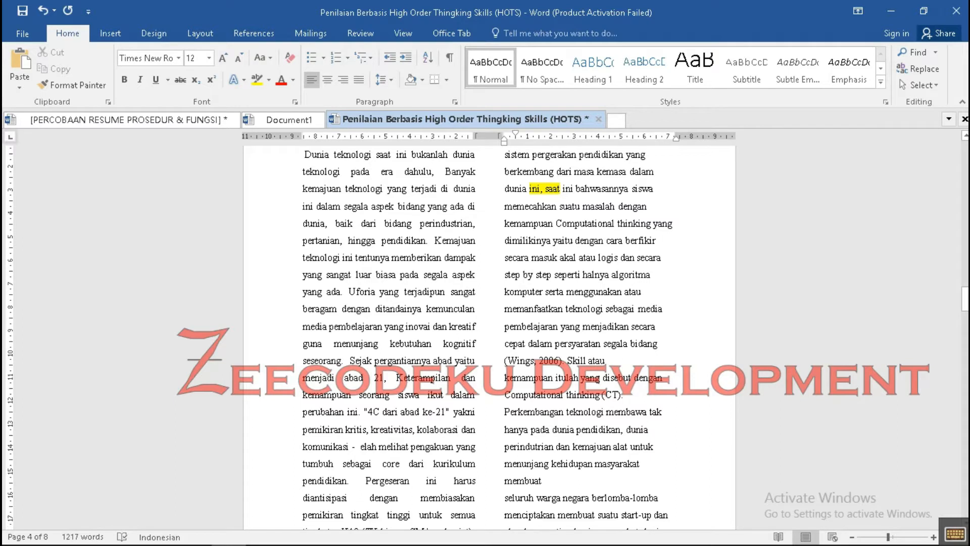
Step: Remove the line breaks after "masyarakat membuat", "Skill atau", "(CT)." and "pendidikan, dunia"
scroll(635, 340, down, 1)
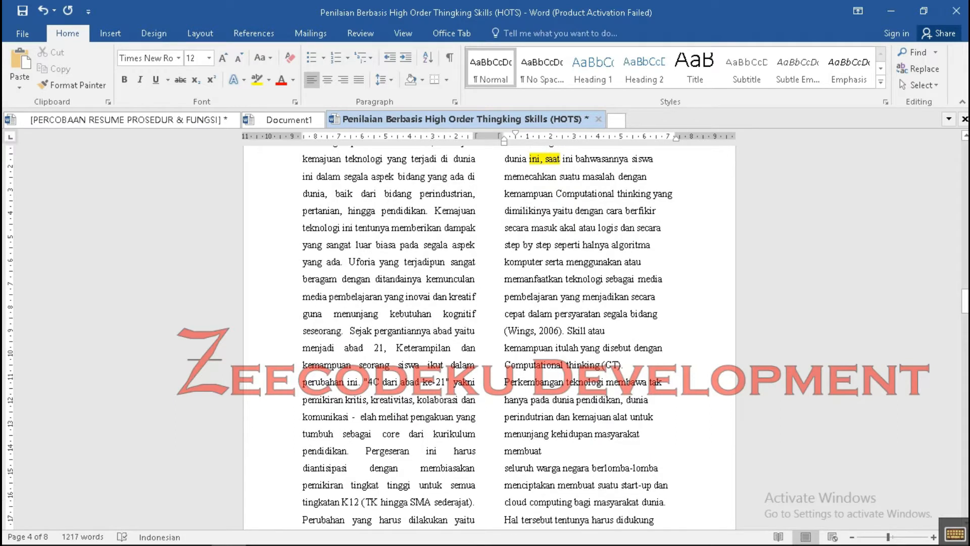
click(504, 467)
key(BackSpace)
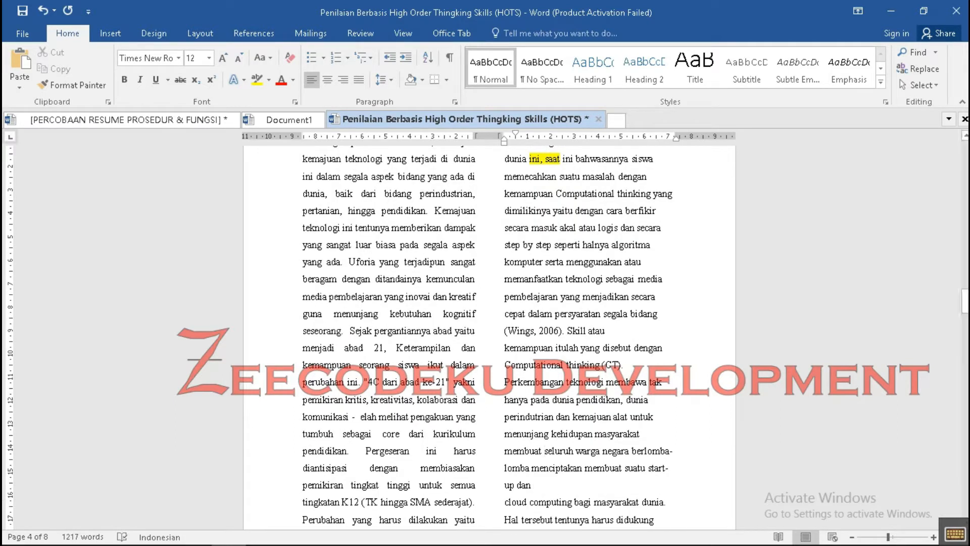
key(BackSpace)
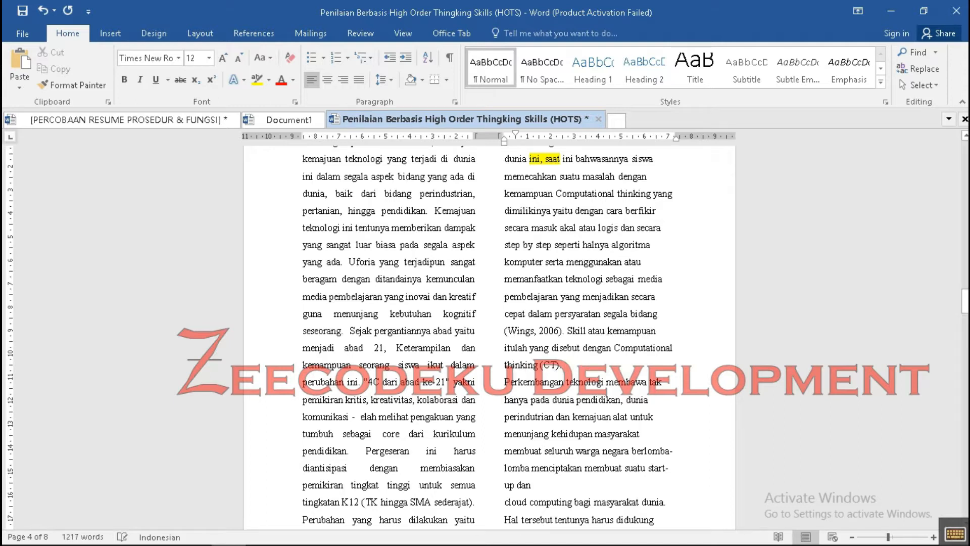
key(BackSpace)
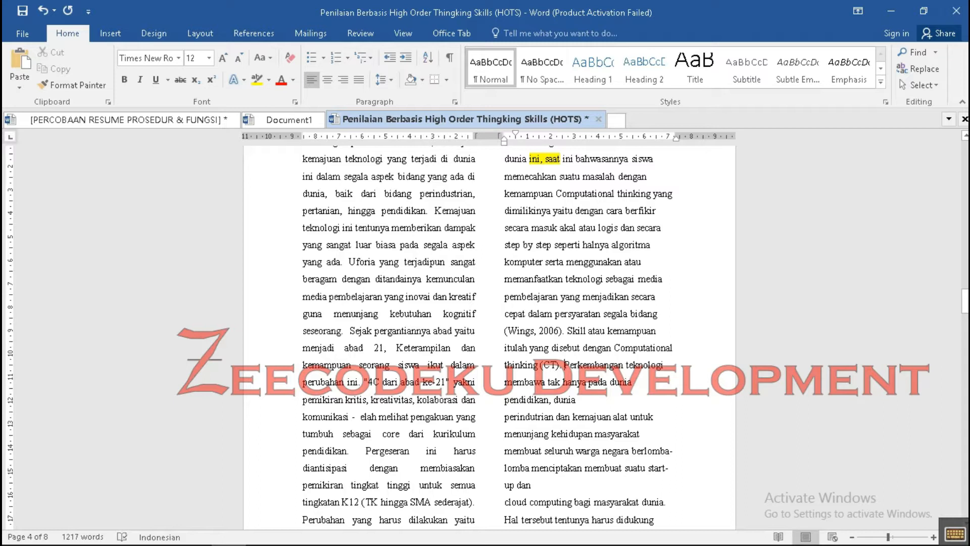
key(BackSpace)
click(504, 399)
key(BackSpace)
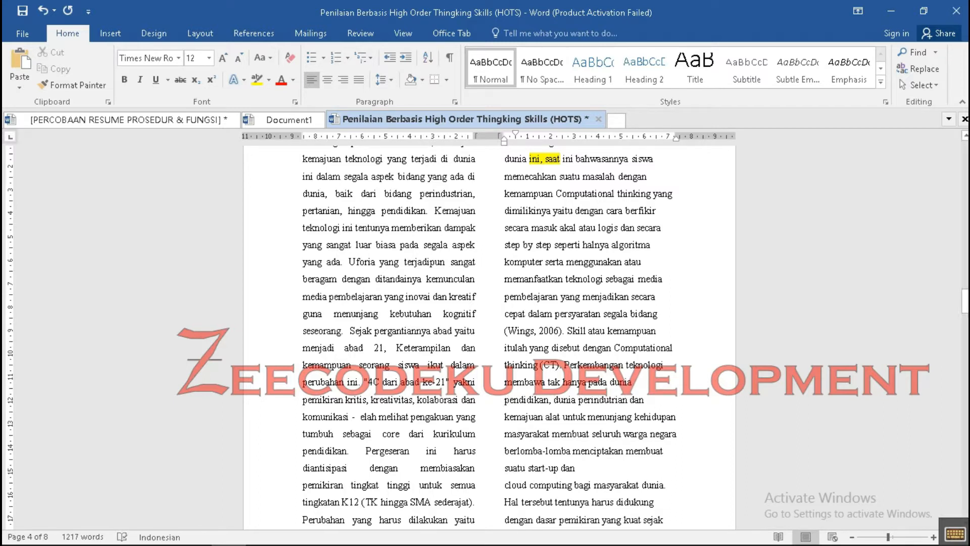
Step: Join the remaining broken lines of the paragraph after "start-up dan", "harus didukung" and "mengasah"
click(504, 485)
key(BackSpace)
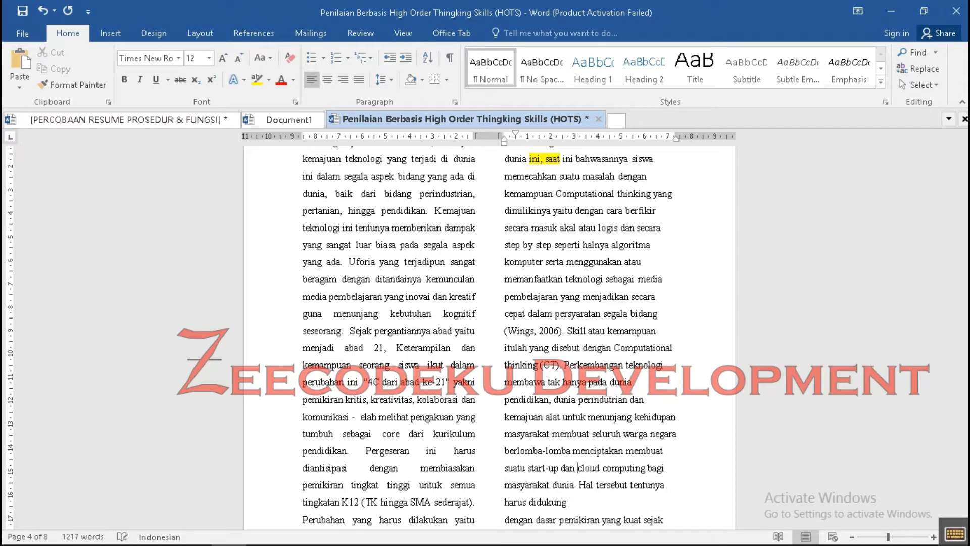
scroll(488, 339, down, 2)
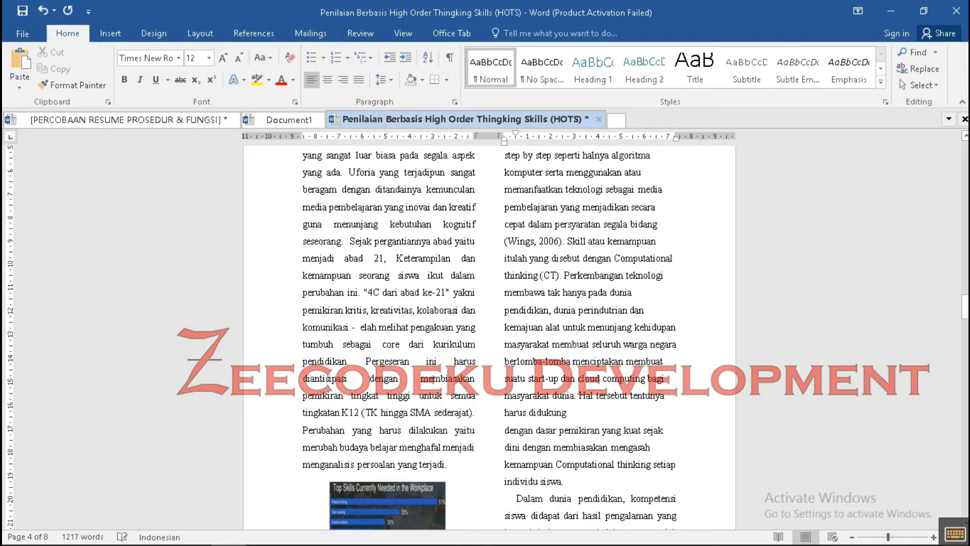
key(BackSpace)
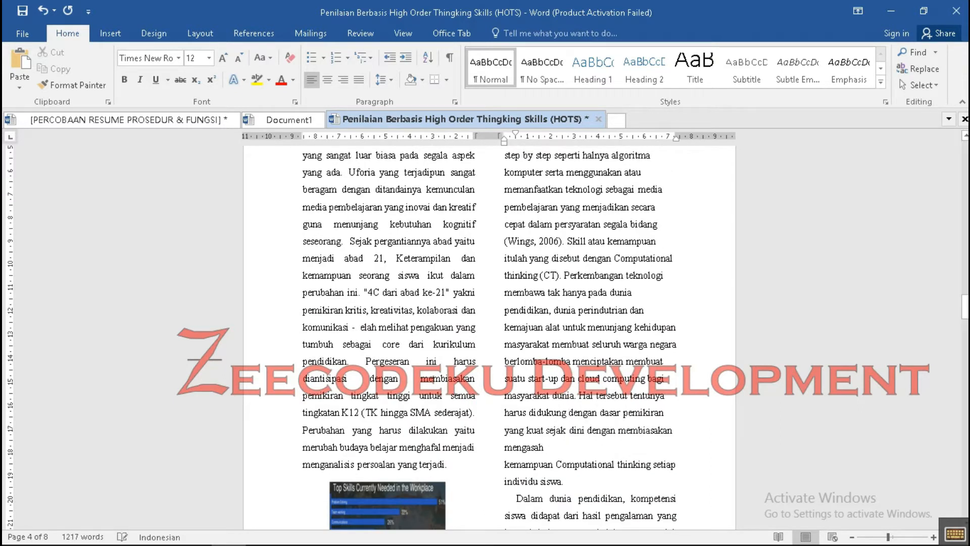
key(BackSpace)
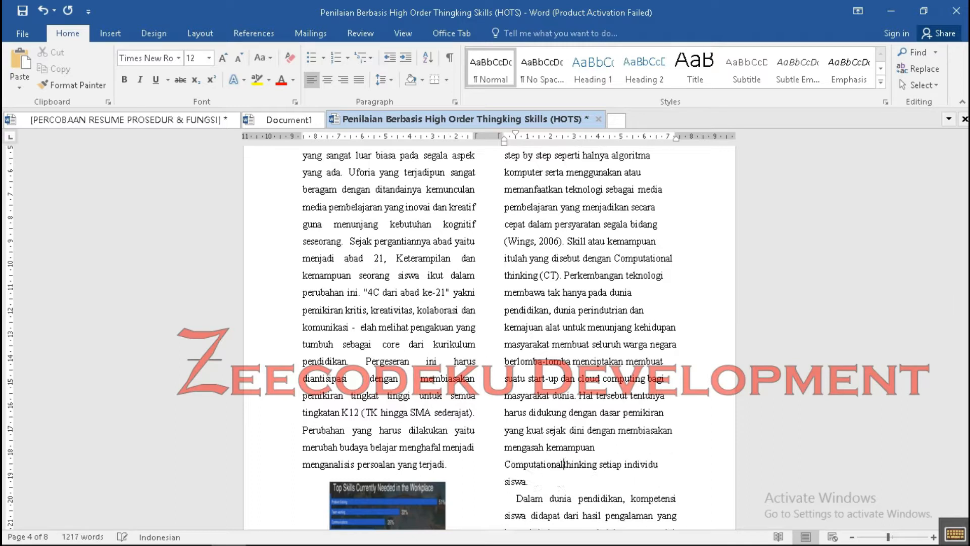
Step: Justify the repaired second-column paragraph and select the highlighted words "ini, saat" to check their spacing
scroll(489, 334, down, 1)
scroll(489, 334, up, 6)
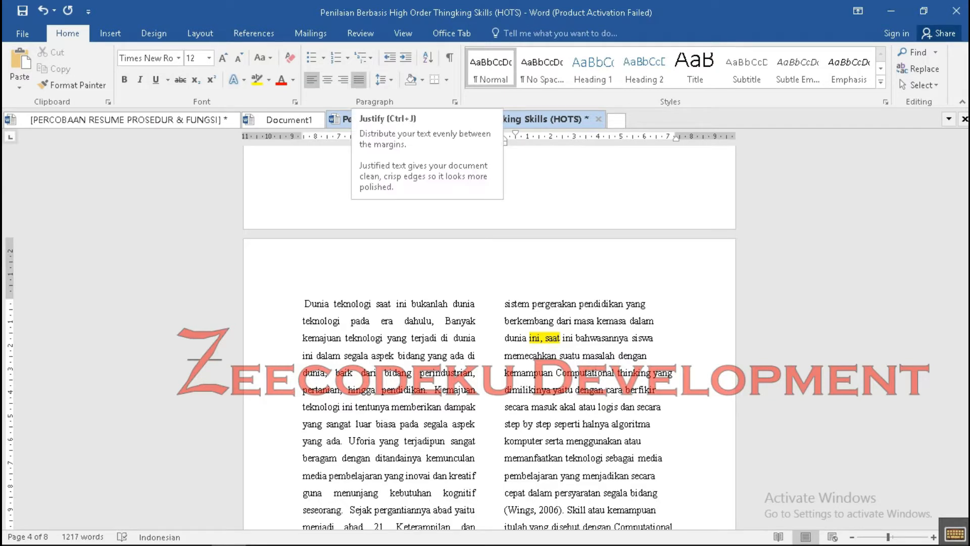
click(359, 79)
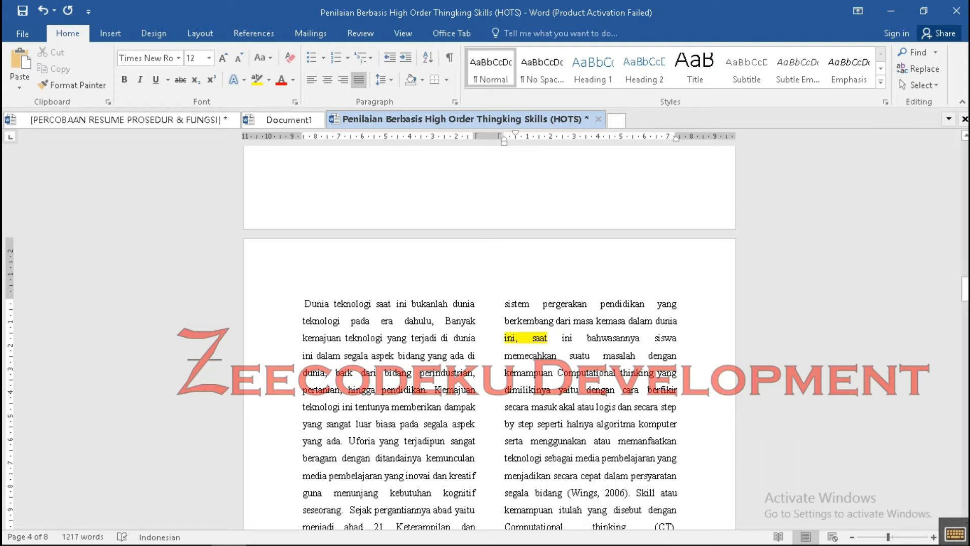
drag(505, 338, 555, 339)
scroll(489, 333, down, 3)
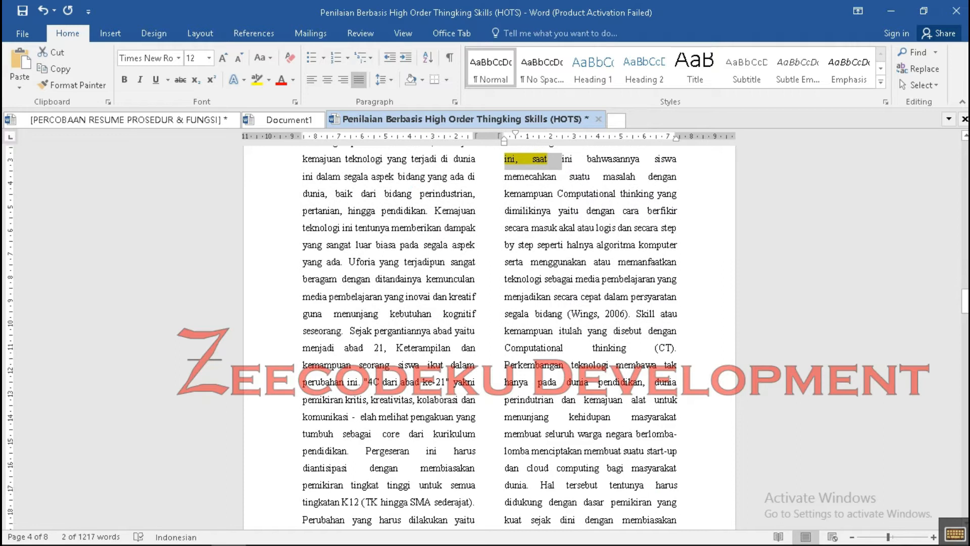
Step: Inspect the line break between "dan" and "instrumen tes" in the paragraph starting "Dalam dunia pendidikan"
scroll(489, 333, down, 6)
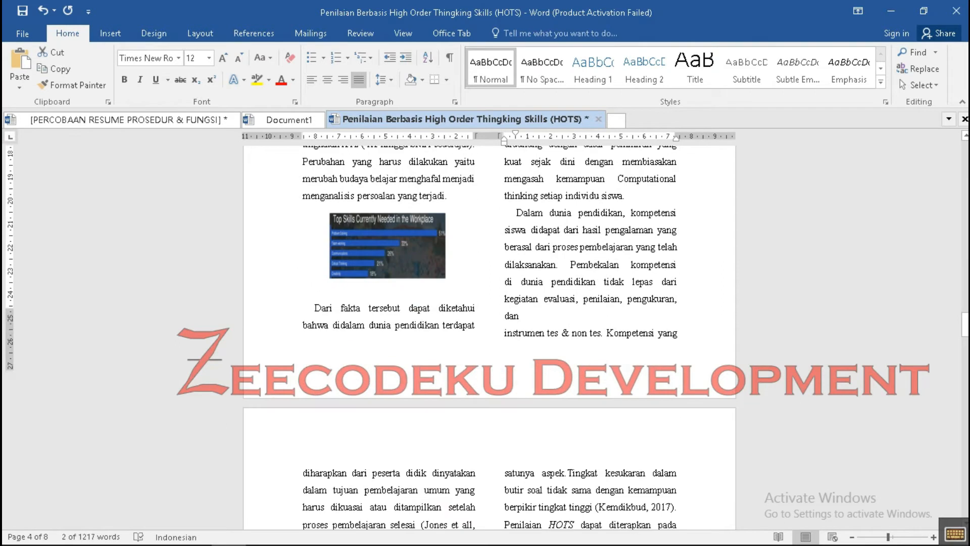
scroll(489, 333, down, 2)
scroll(489, 334, up, 2)
scroll(489, 333, down, 1)
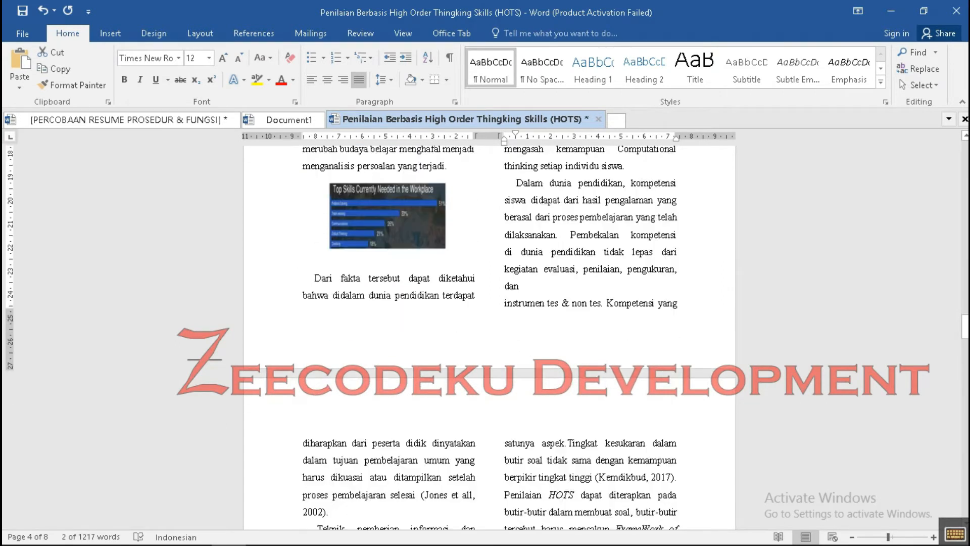
click(315, 260)
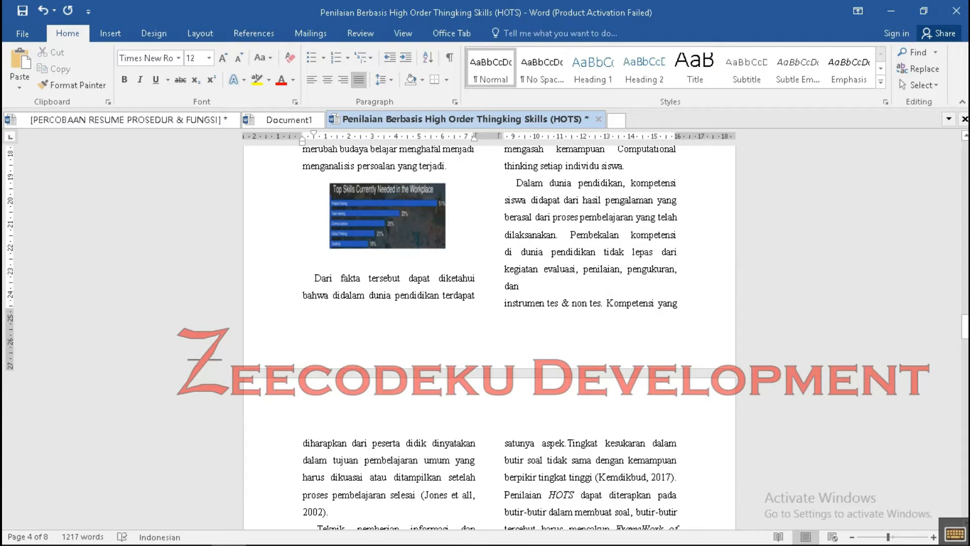
click(519, 286)
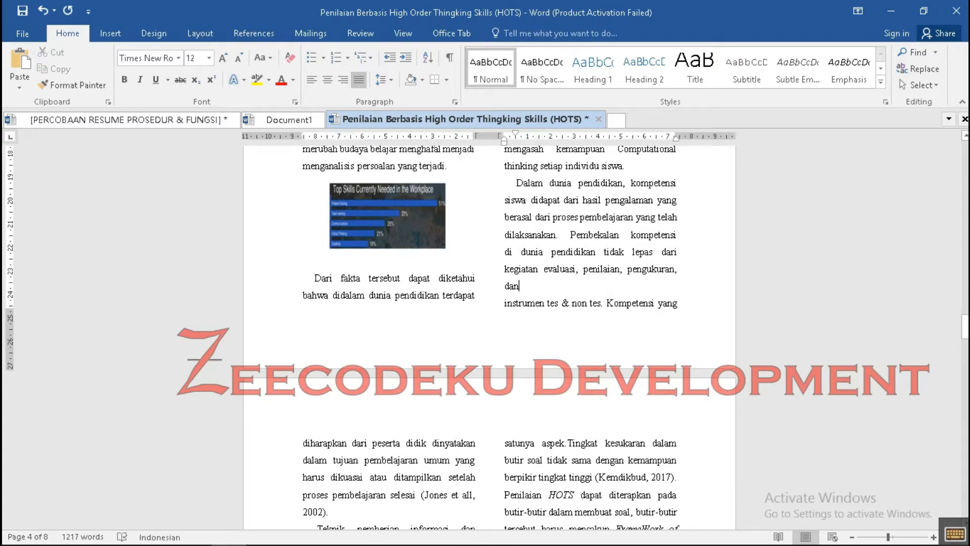
click(496, 303)
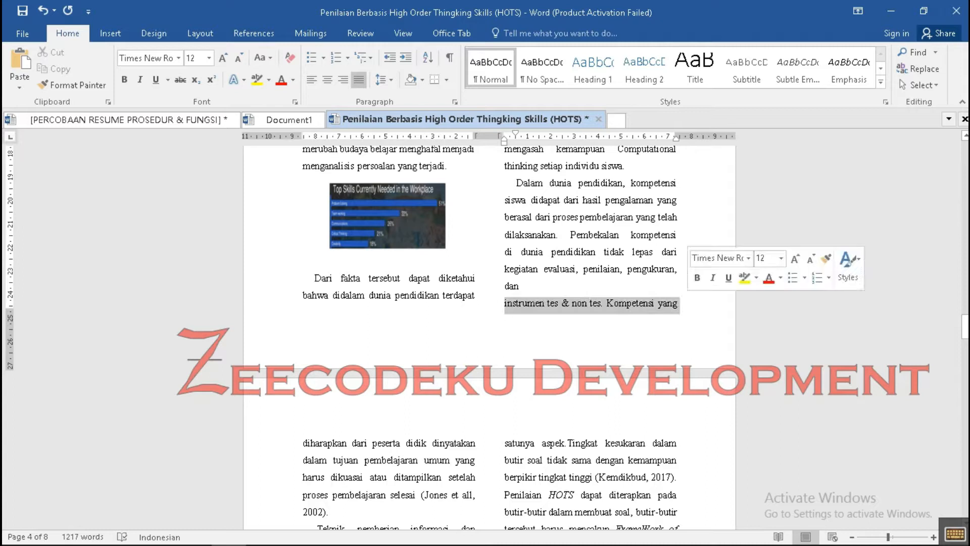
click(519, 286)
key(Return)
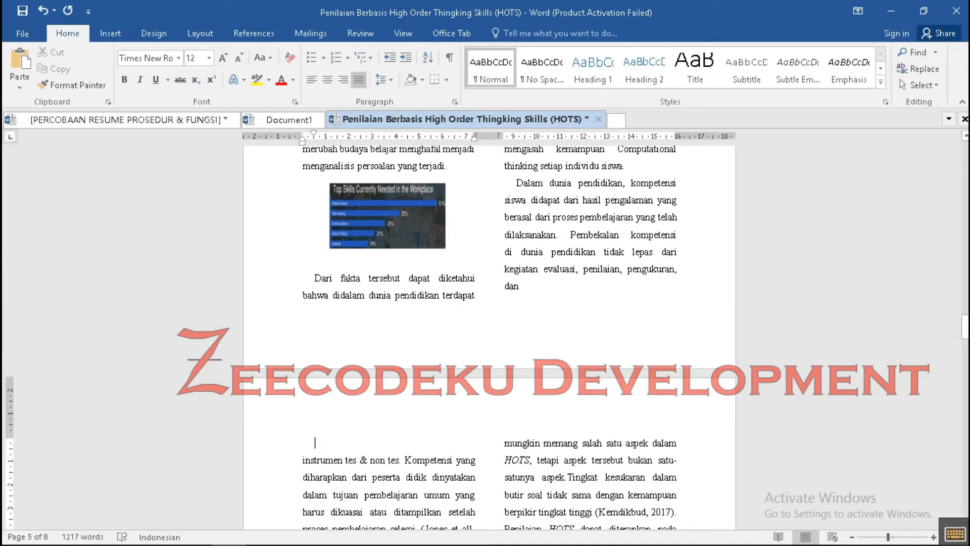
key(BackSpace)
key(BackSpace)
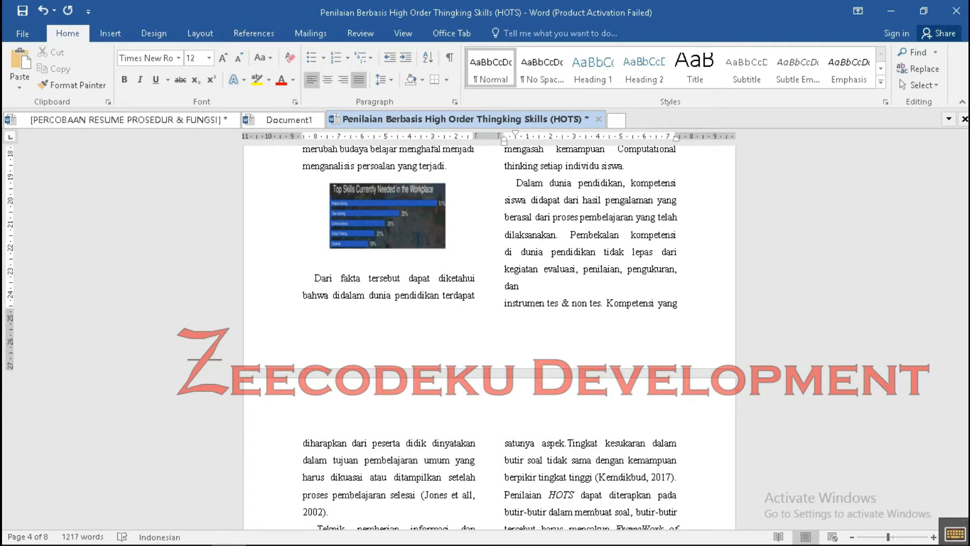
Step: Left-align the "Dalam dunia pendidikan" paragraph and remove the line breaks after "pengukuran, dan" and "Pembekalan kompetensi"
key(ctrl+l)
text(\)
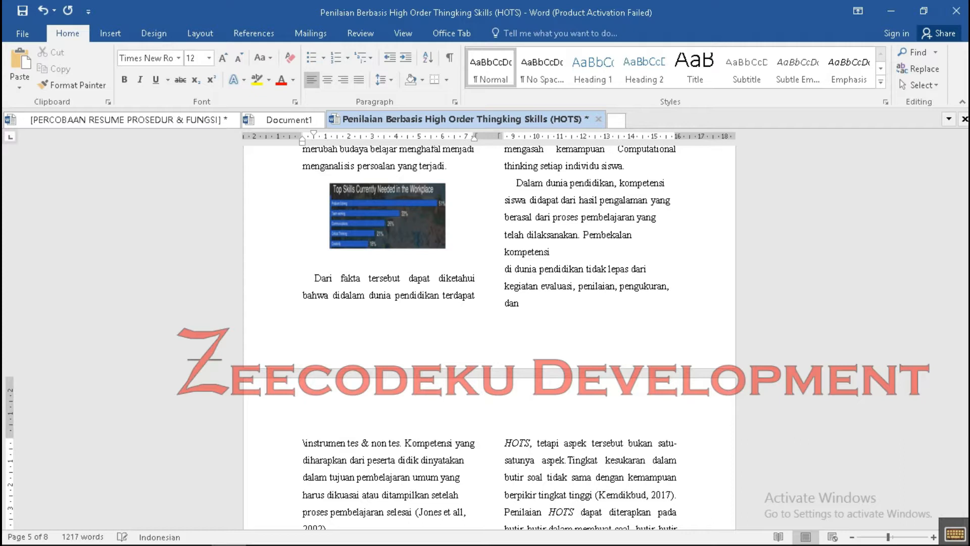
key(BackSpace)
key(BackSpace)
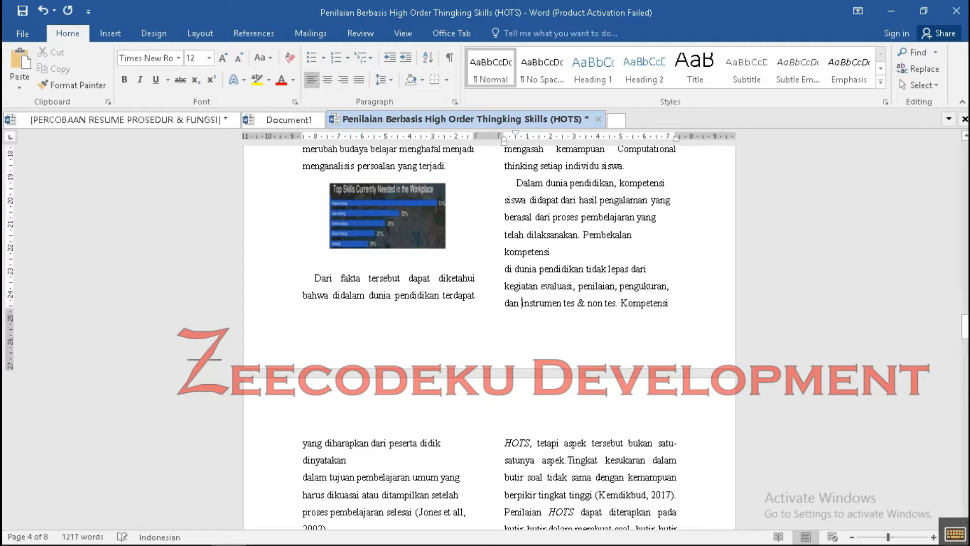
key(BackSpace)
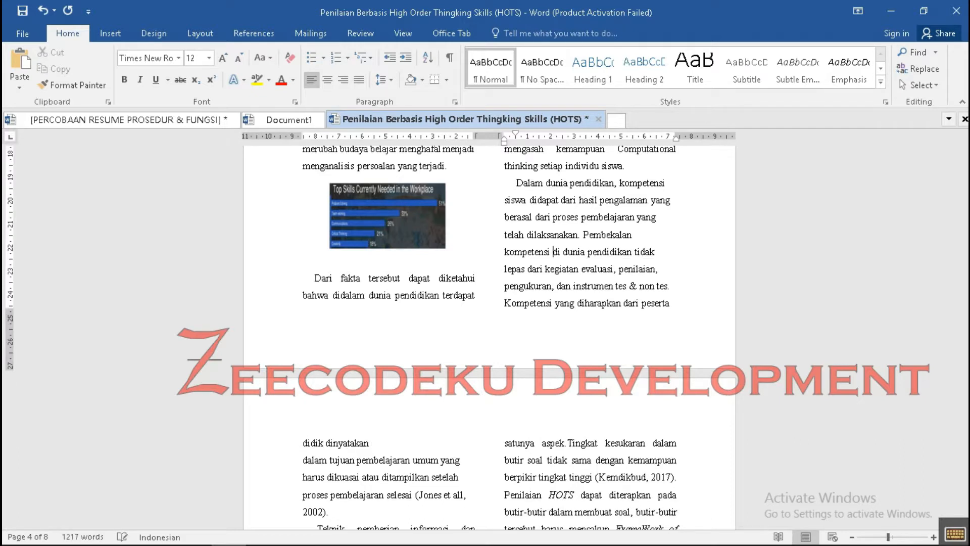
Step: Justify the repaired "Dalam dunia pendidikan" paragraph and look over its word spacing
click(358, 80)
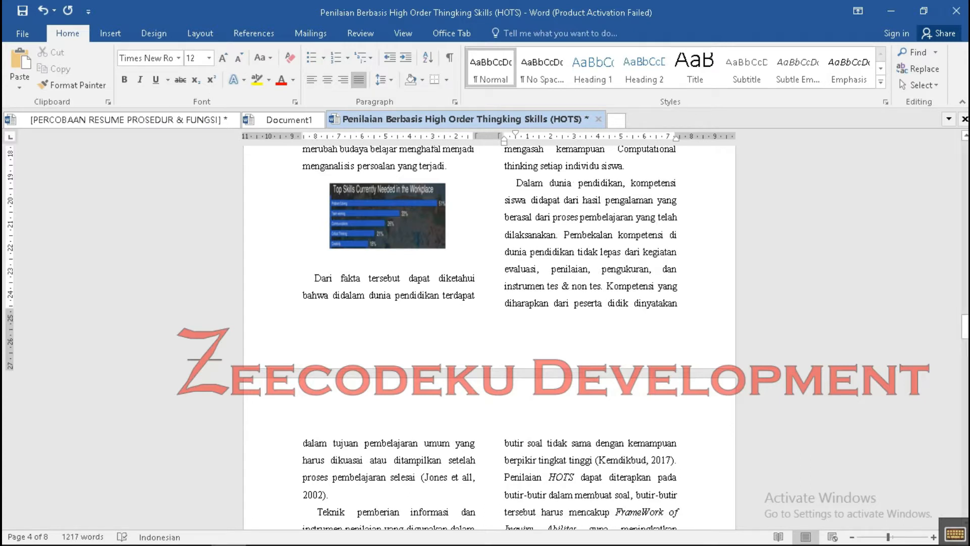
scroll(489, 338, up, 6)
scroll(489, 337, up, 4)
scroll(489, 338, down, 3)
Step: Left-align the paragraph containing "untuk seluruh domain belajar matematika", join "dengan" and "gradasi" with a space, and justify it again
scroll(489, 338, down, 11)
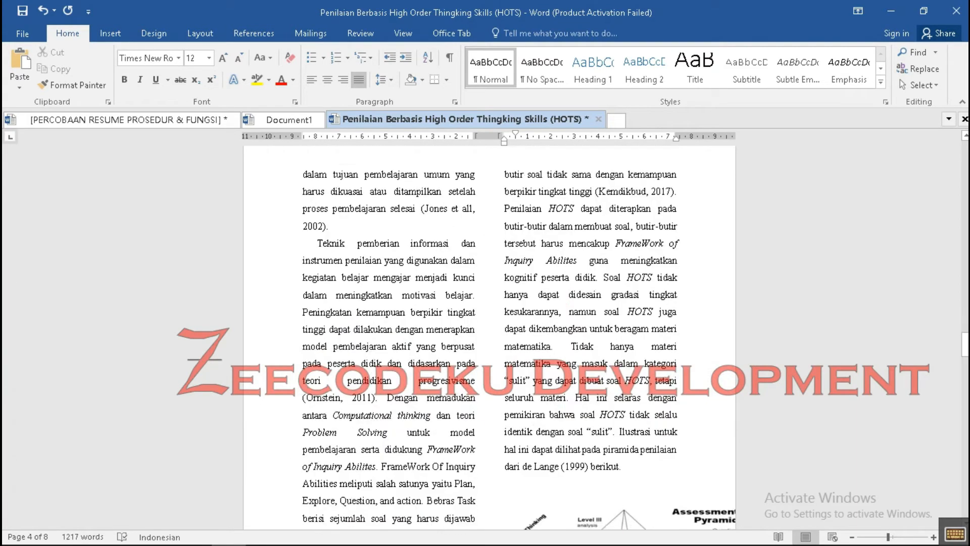
scroll(489, 337, down, 7)
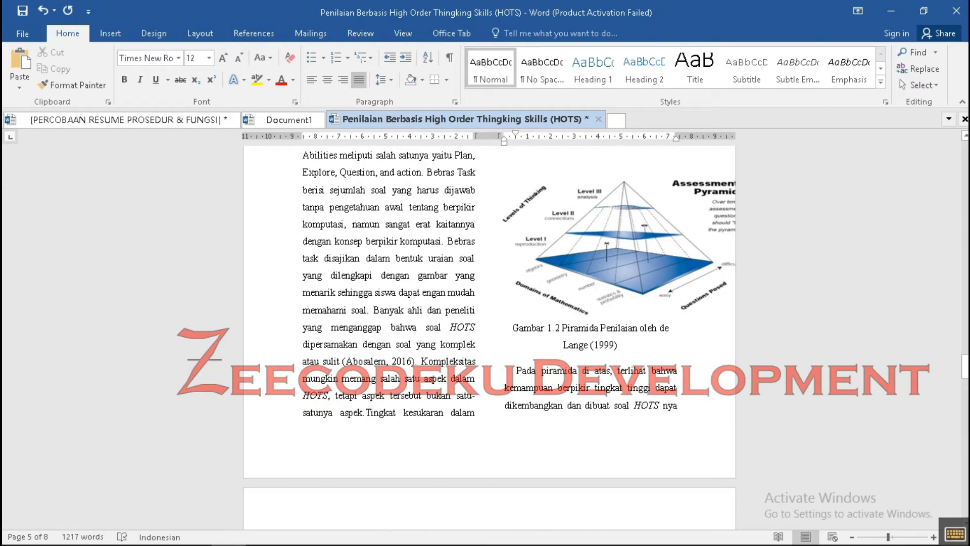
scroll(489, 337, down, 2)
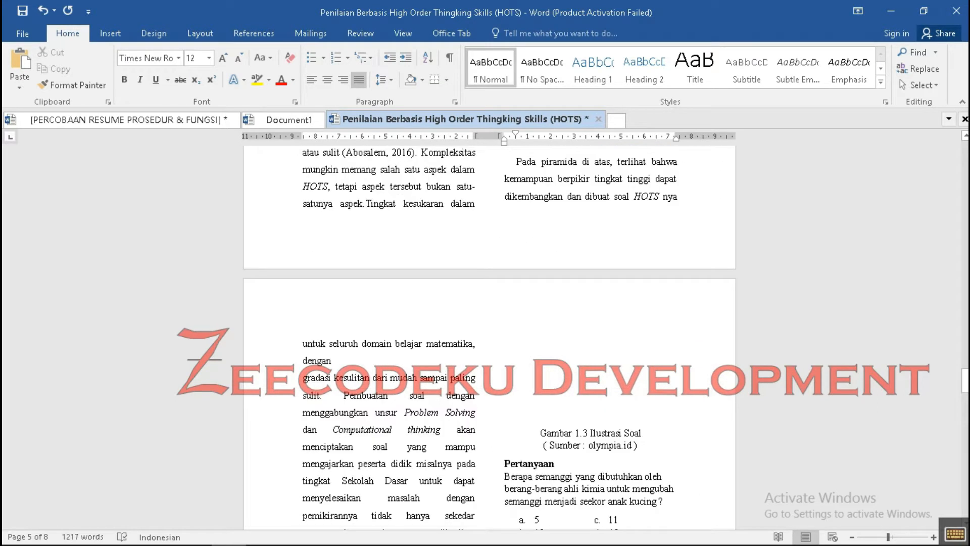
scroll(489, 337, down, 1)
click(303, 318)
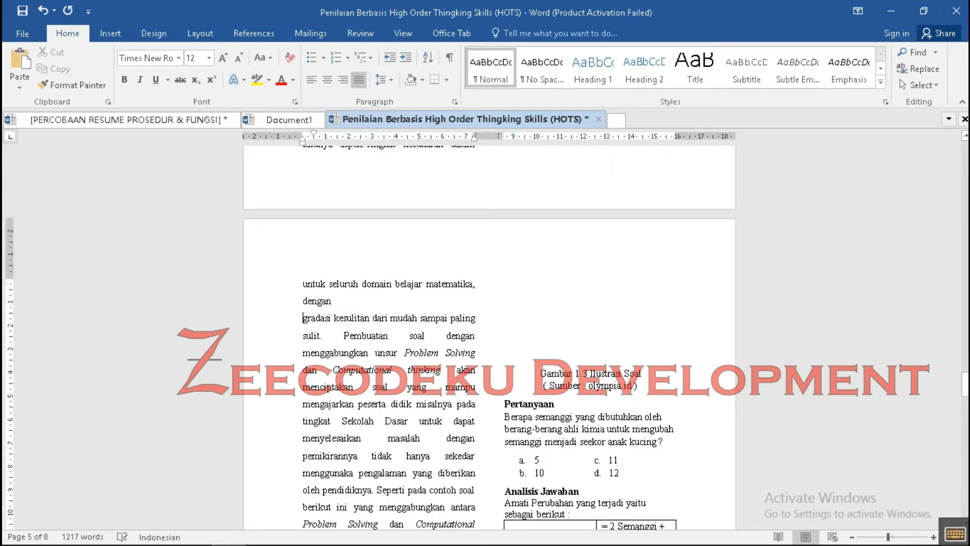
click(312, 79)
key(BackSpace)
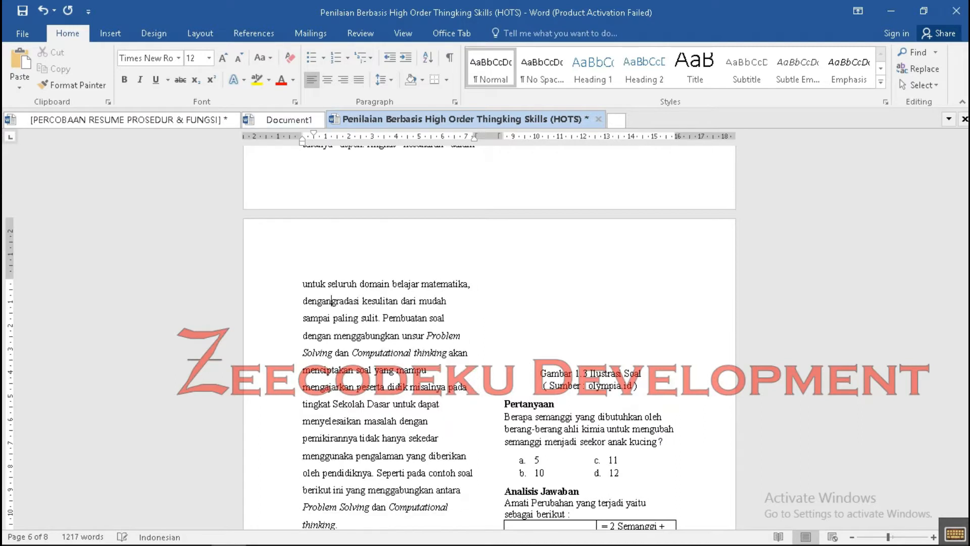
scroll(489, 338, down, 2)
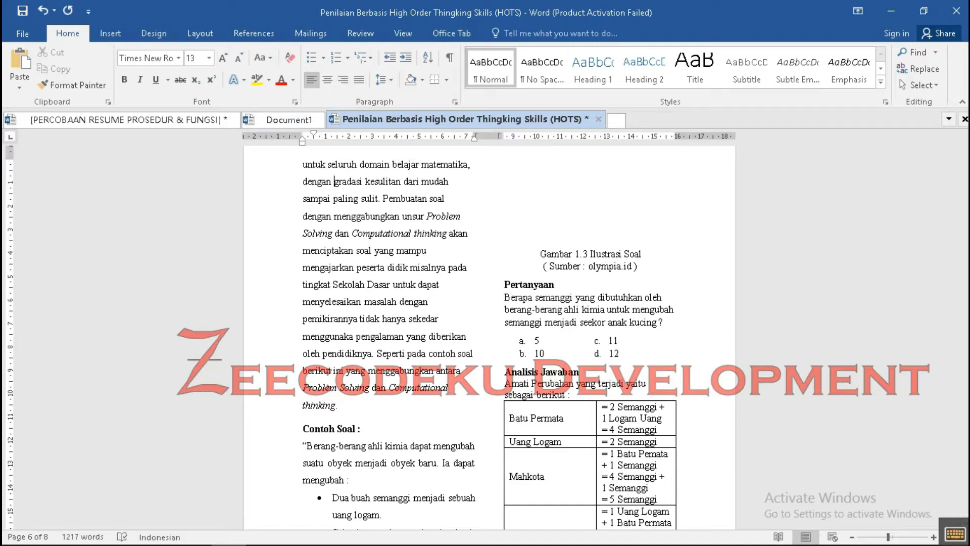
click(358, 79)
Step: Pull the Assessment Pyramid picture across the column gap and shrink it proportionally, undoing the vertical squash
scroll(489, 338, up, 7)
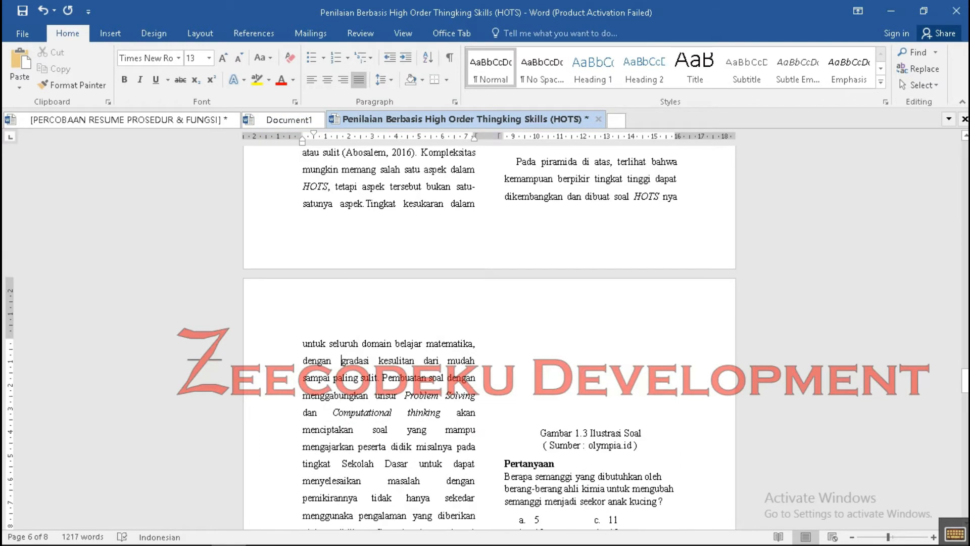
drag(624, 366, 477, 338)
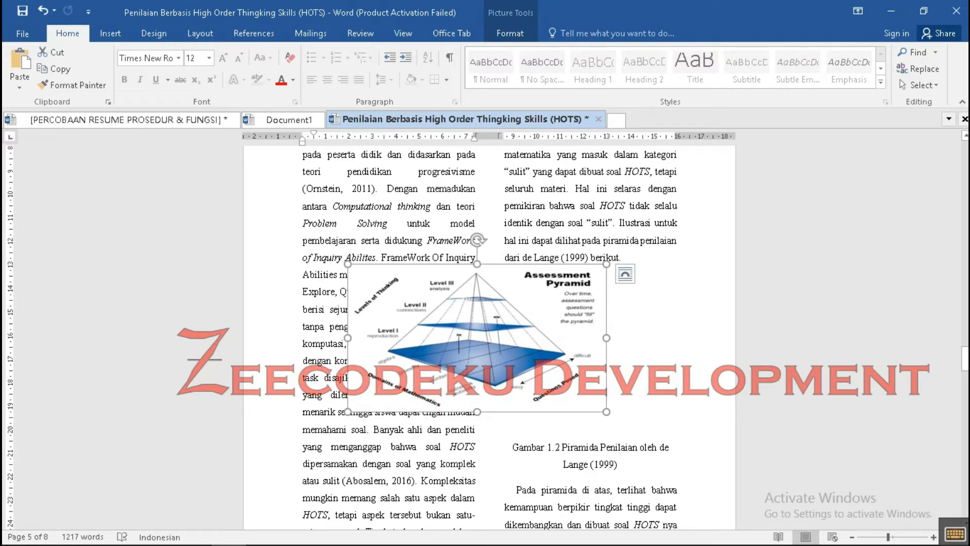
drag(606, 411, 580, 396)
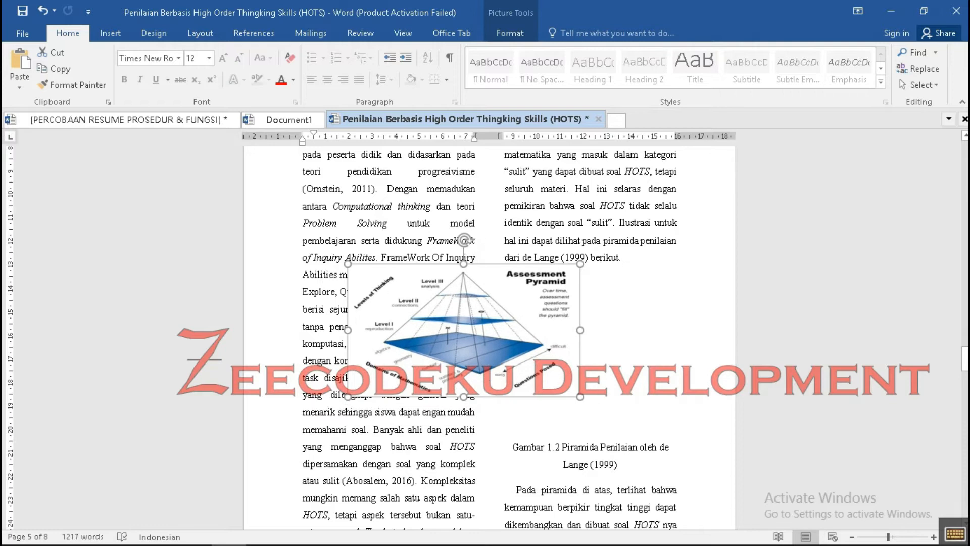
drag(464, 397, 464, 322)
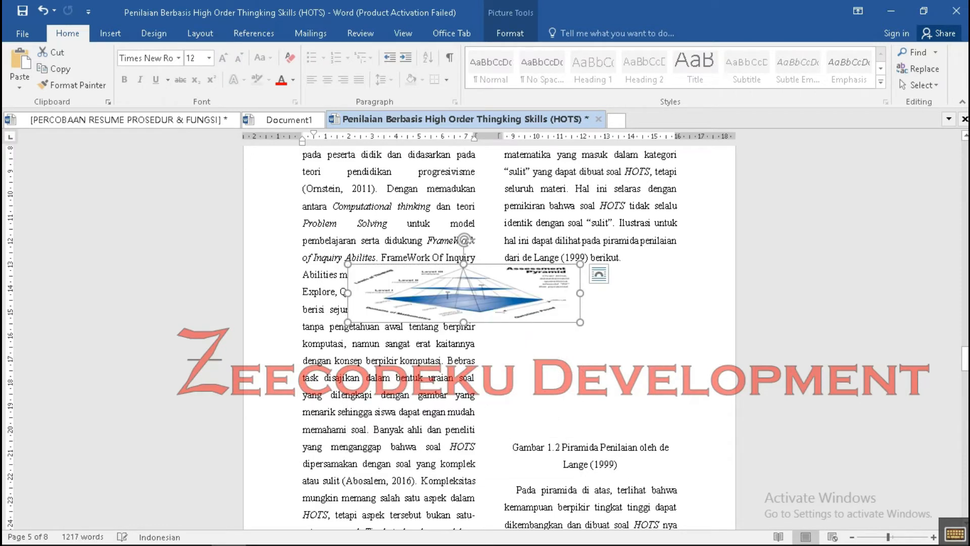
key(ctrl+z)
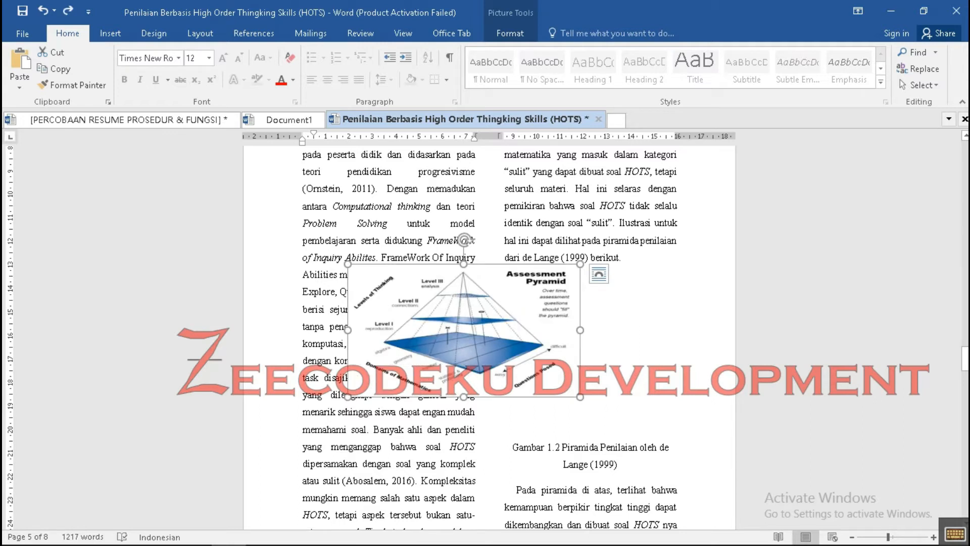
drag(580, 396, 509, 356)
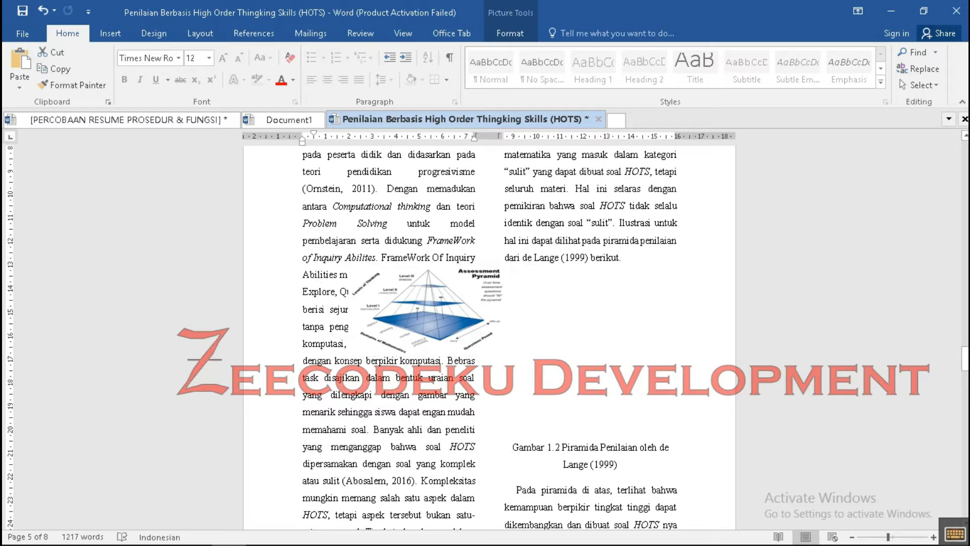
key(Escape)
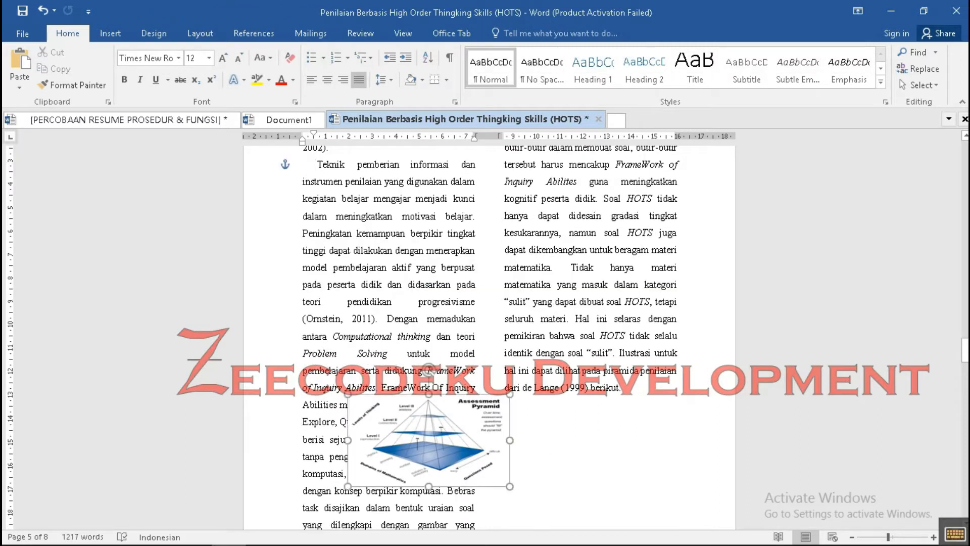
Step: Enlarge the Assessment Pyramid picture slightly and place it in the second column directly below "dari de Lange (1999) berikut."
drag(428, 442, 503, 358)
drag(585, 404, 609, 418)
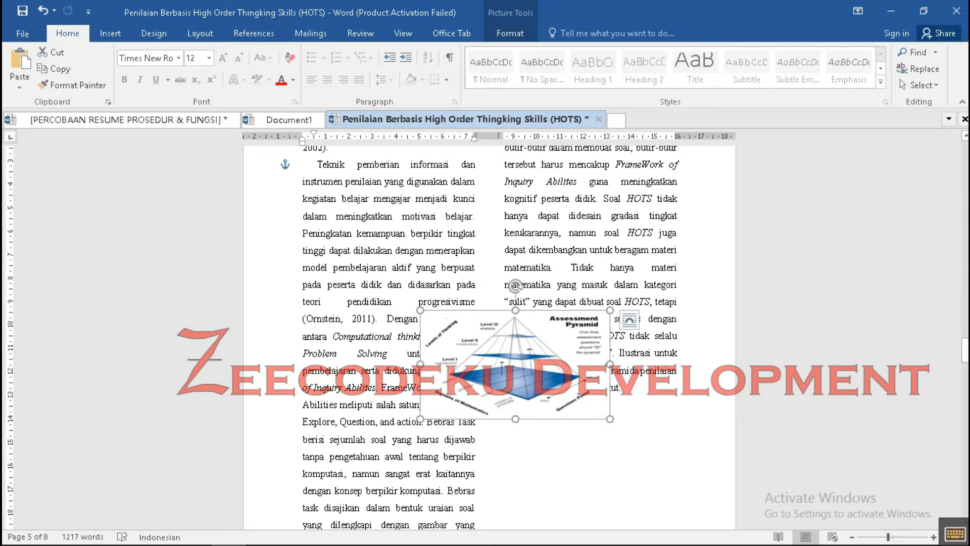
drag(515, 285, 597, 379)
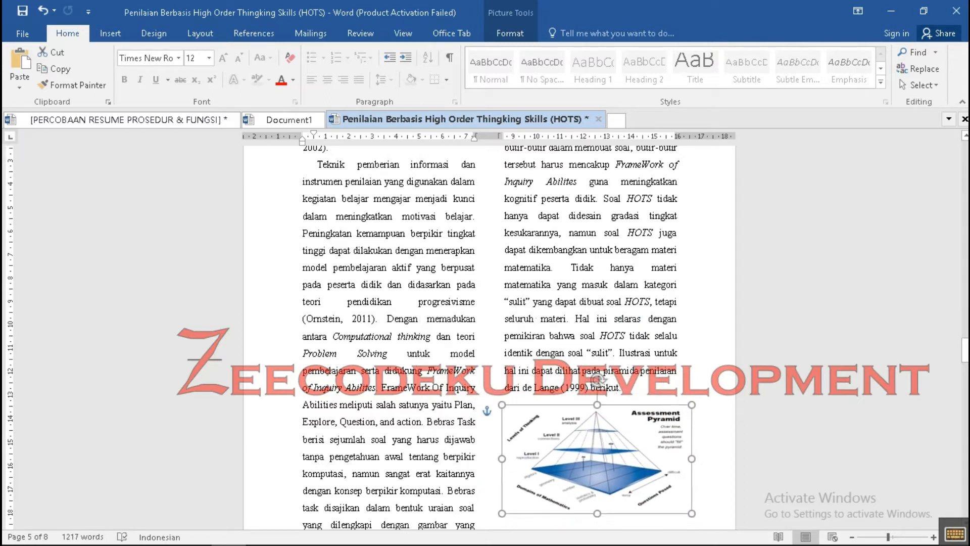
Step: Delete the surplus empty lines between the Assessment Pyramid picture and its "Gambar 1.2" caption
scroll(488, 338, down, 3)
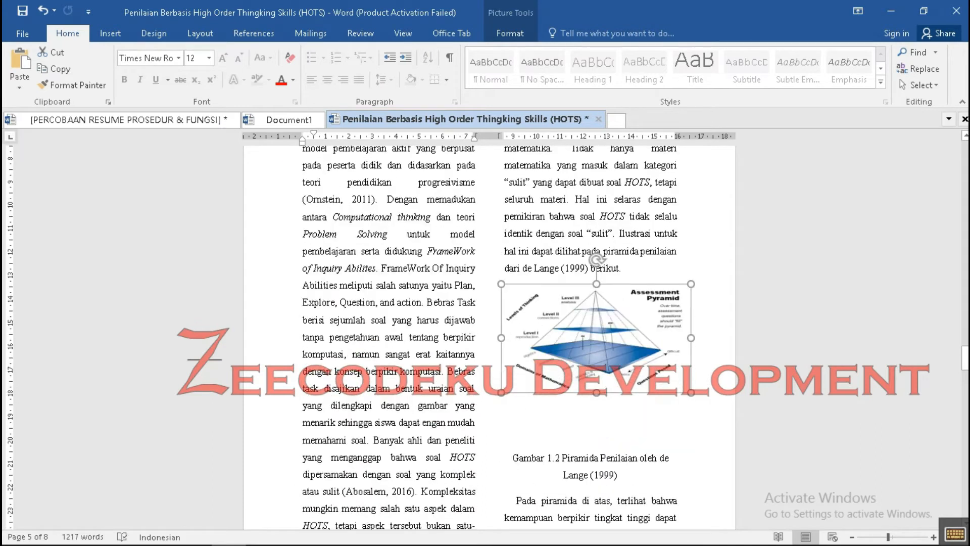
click(505, 404)
key(BackSpace)
key(BackSpace)
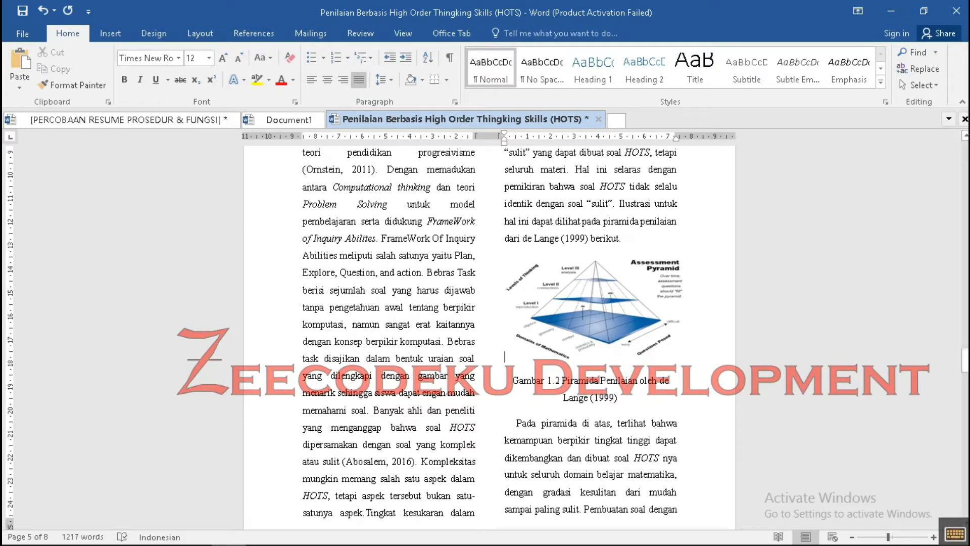
Step: Break the "Gambar 1.2" caption before "de Lange (1999)" and remove the space after its first line
click(659, 380)
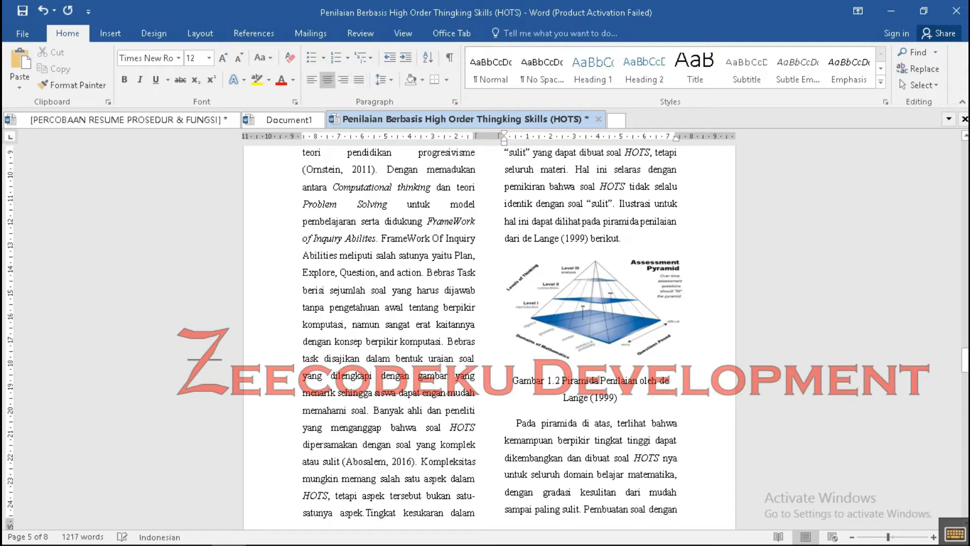
key(Return)
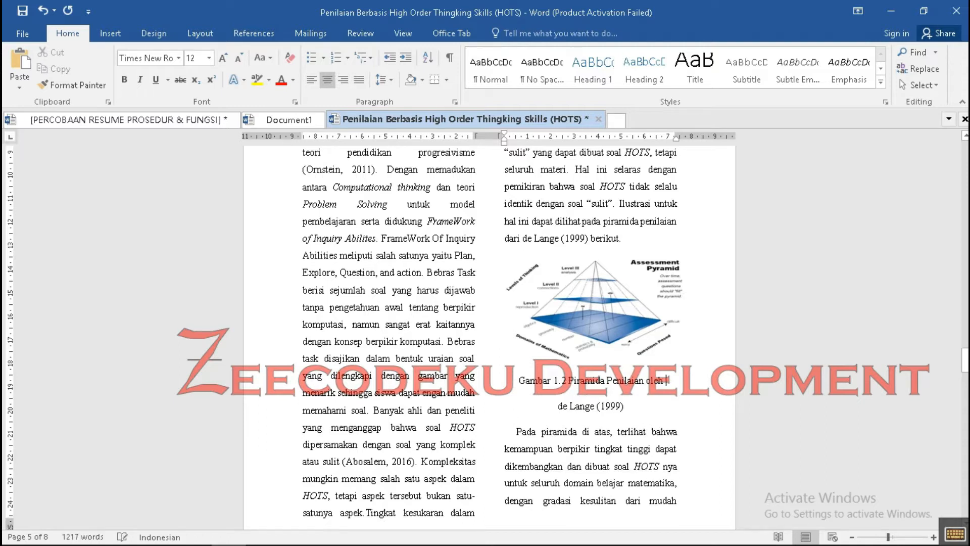
click(383, 80)
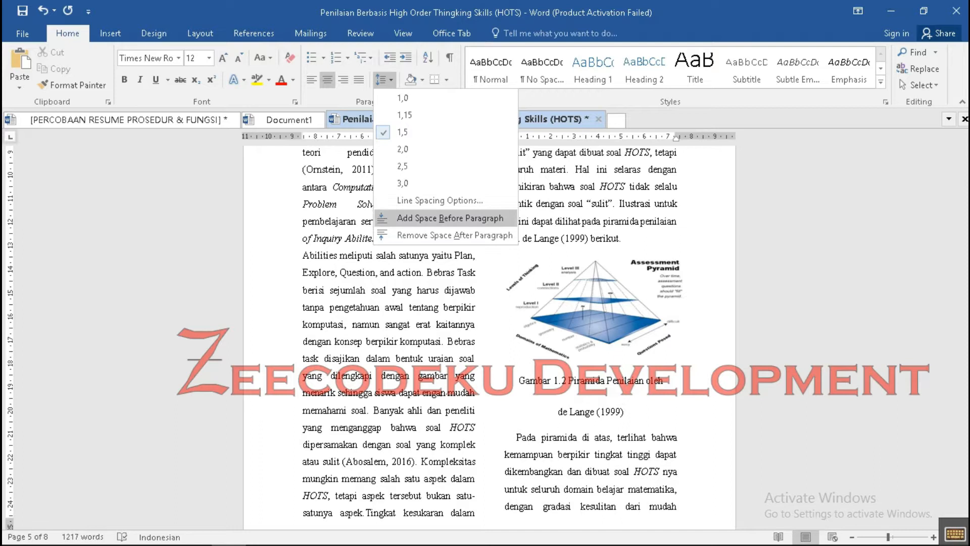
click(454, 235)
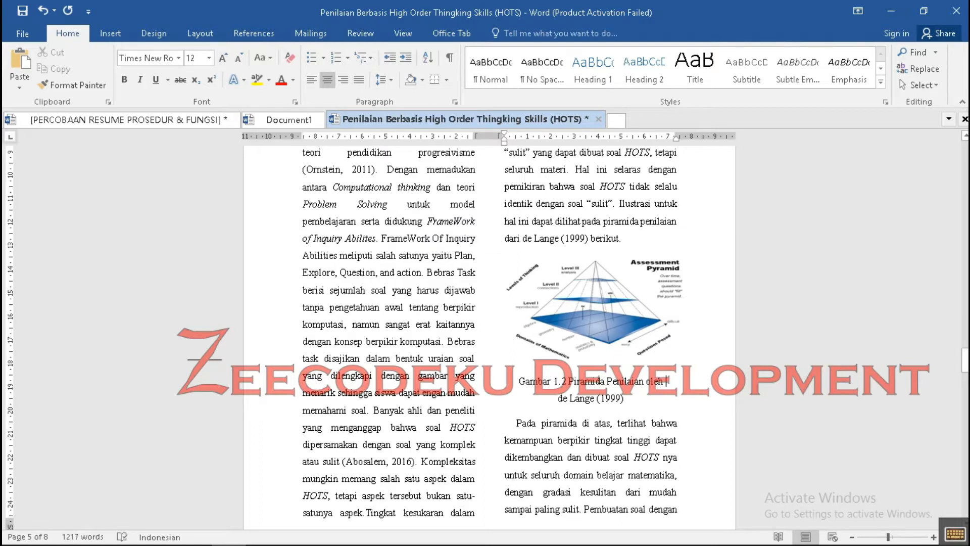
Step: Highlight the caption line "Gambar 1.2 Piramida Penilaian oleh" in yellow and set the highlighter to No Color
drag(670, 382, 519, 382)
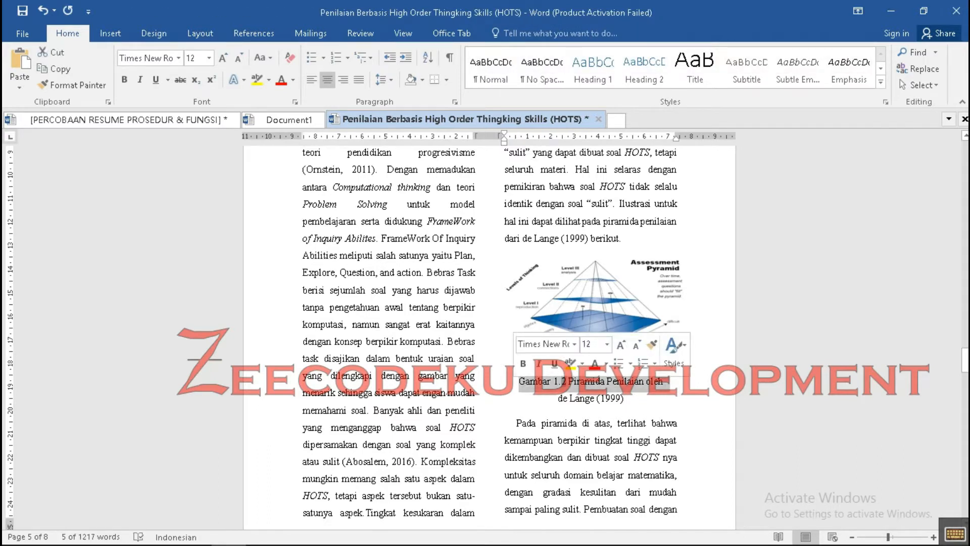
click(562, 381)
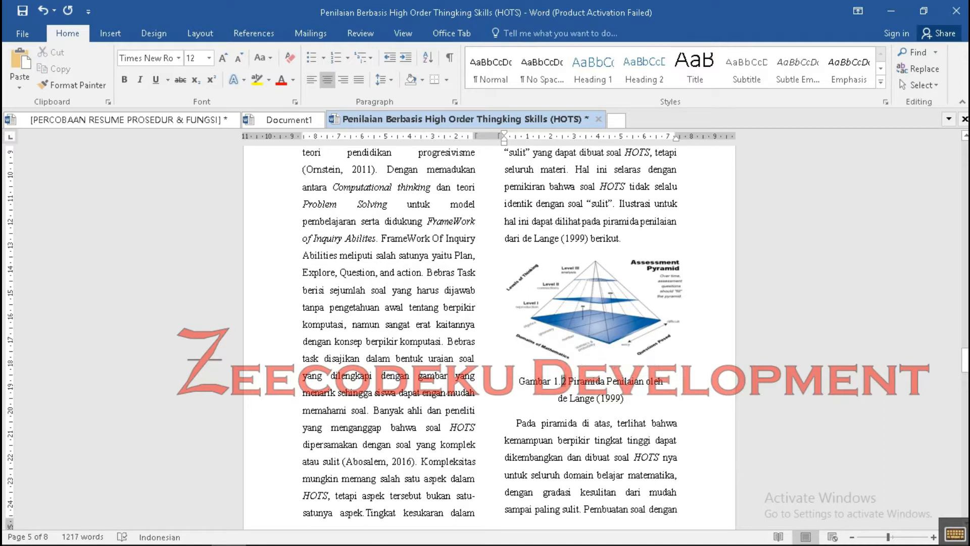
click(506, 378)
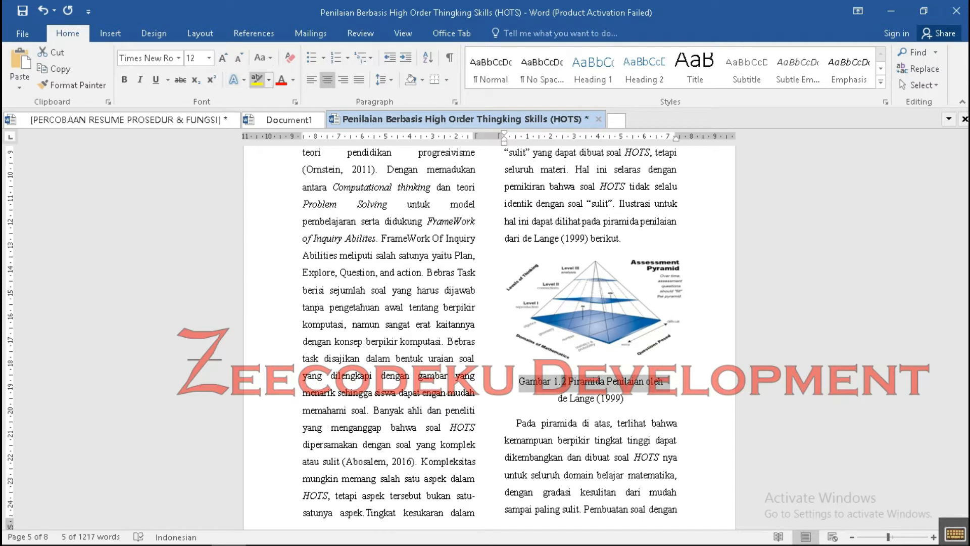
click(257, 80)
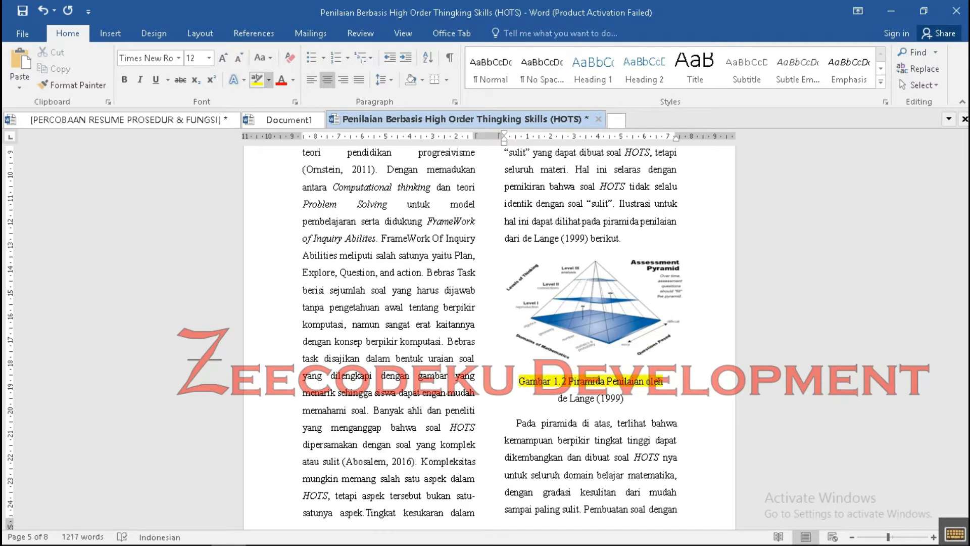
click(268, 80)
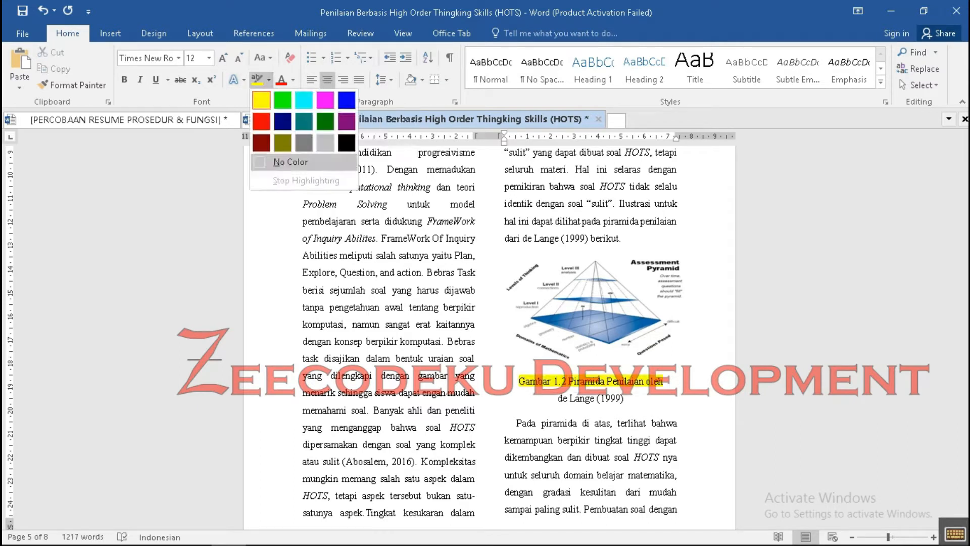
click(290, 162)
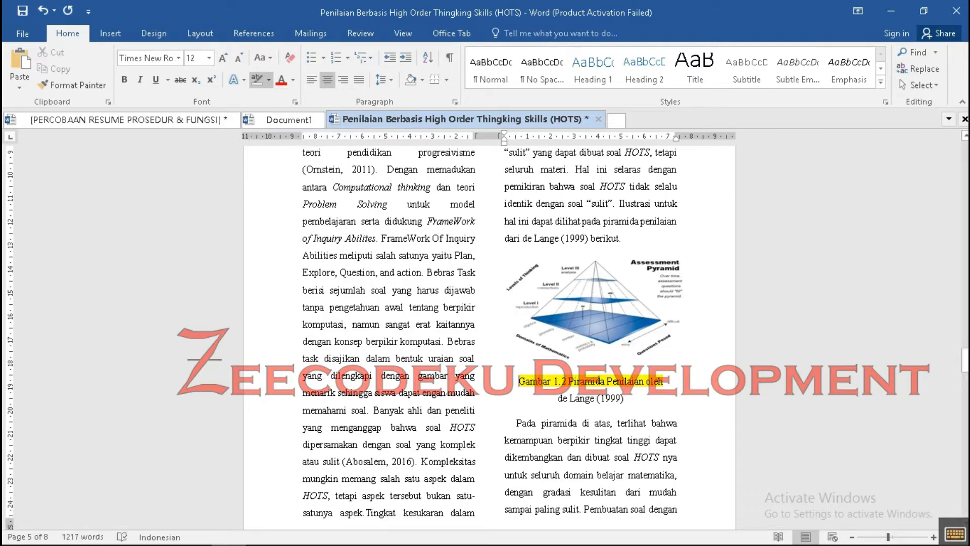
Step: Join the line "seekor anak kucing." to the last bullet ending in "menjadi" and shift the illustration below it slightly
scroll(489, 333, down, 10)
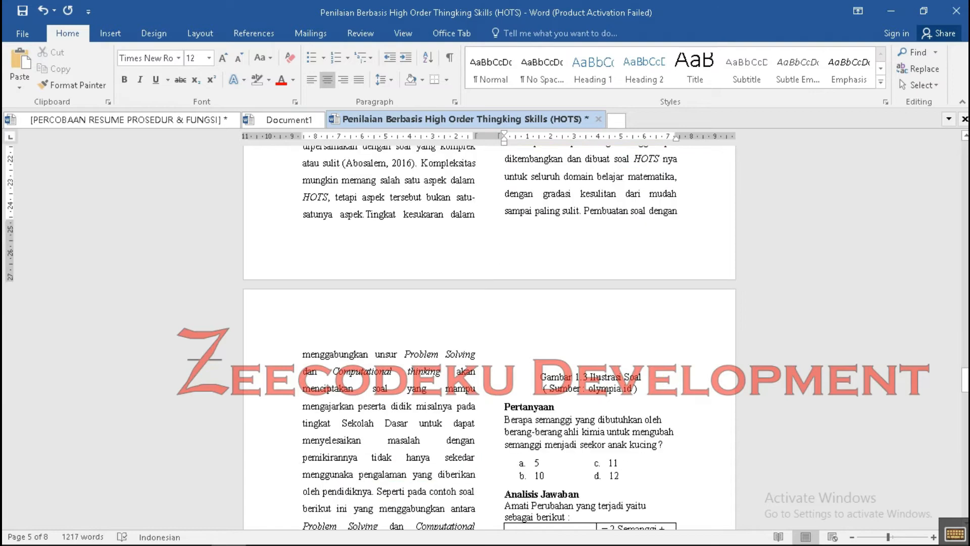
scroll(489, 334, down, 2)
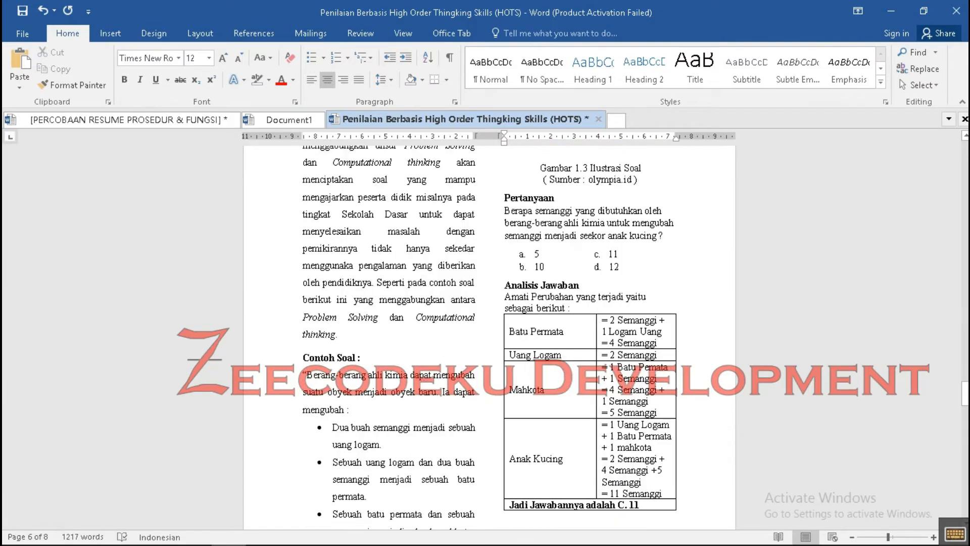
scroll(489, 333, down, 12)
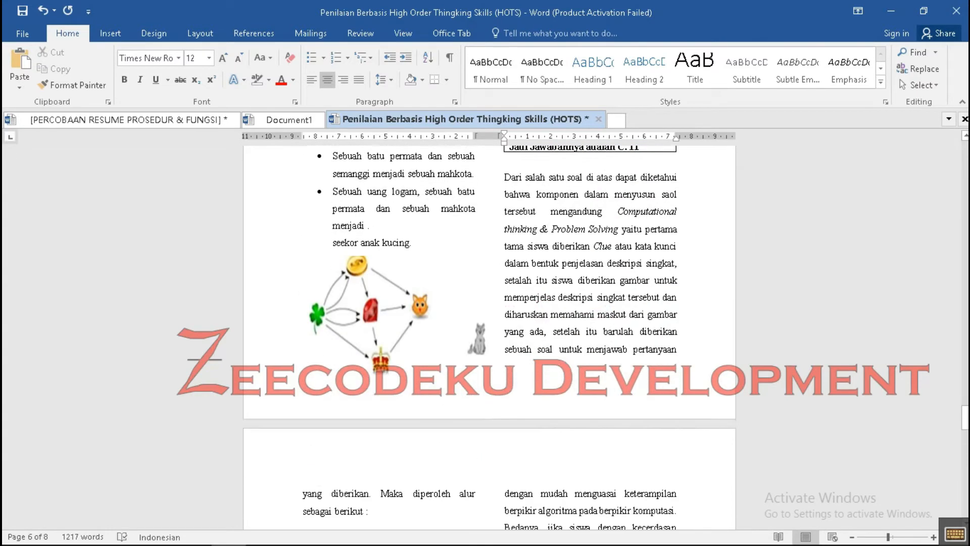
scroll(489, 333, up, 3)
click(384, 404)
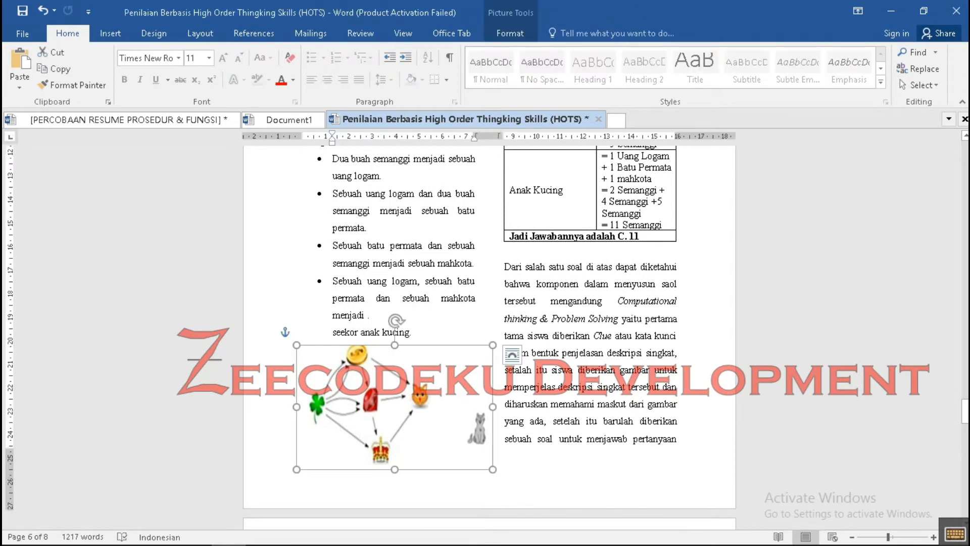
click(332, 331)
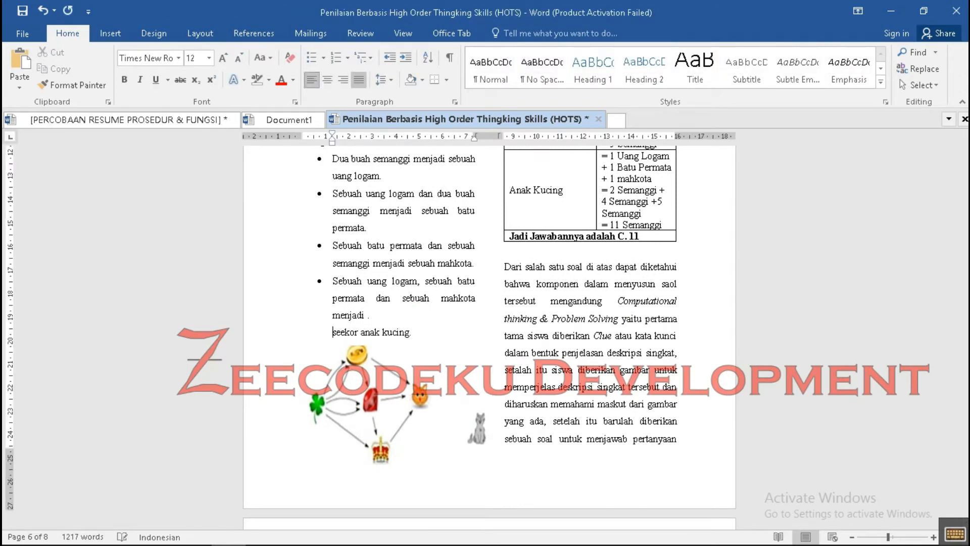
key(BackSpace)
key(BackSpace)
key(BackSpace)
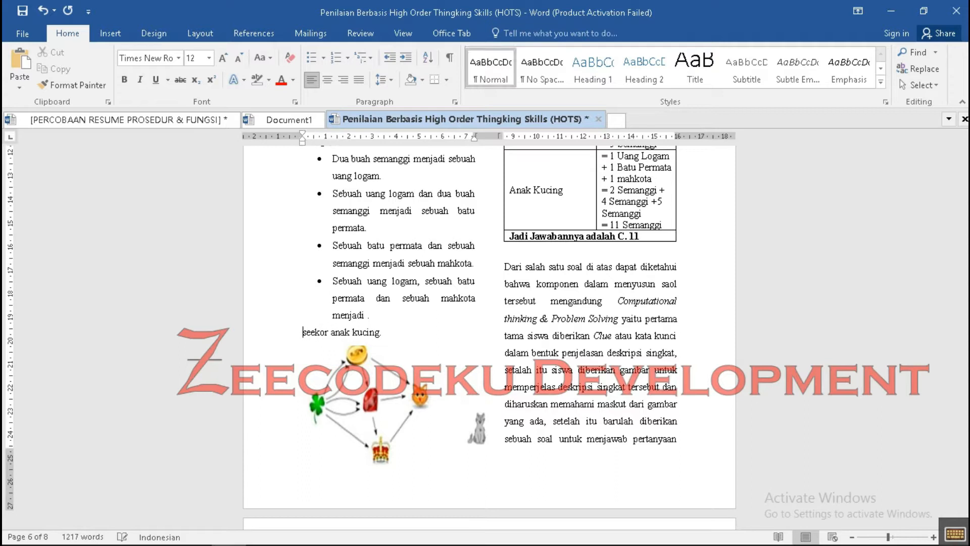
drag(399, 372, 393, 428)
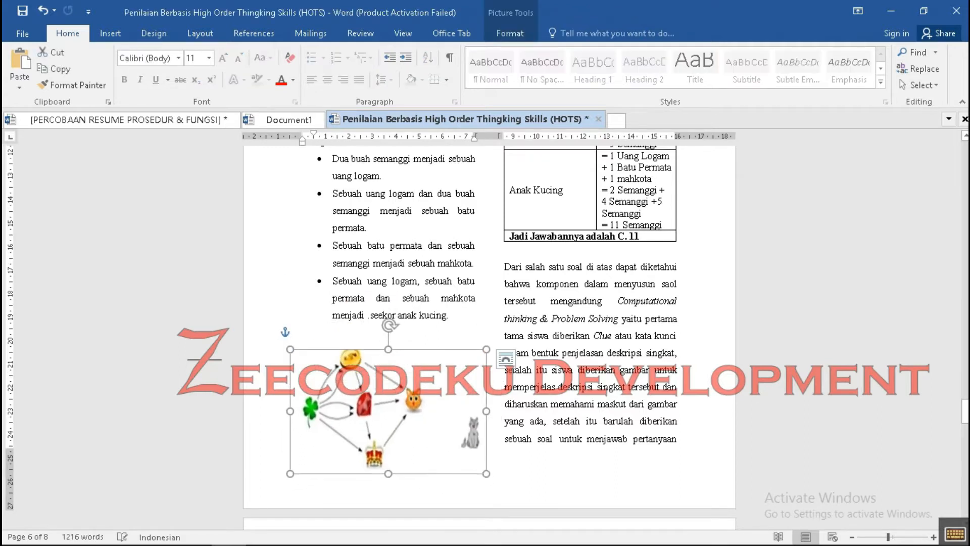
Step: Try to shrink the clover-to-kitten illustration and move it up beneath the last bullet, and undo the changes
drag(486, 473, 444, 446)
drag(401, 417, 424, 389)
scroll(489, 333, up, 8)
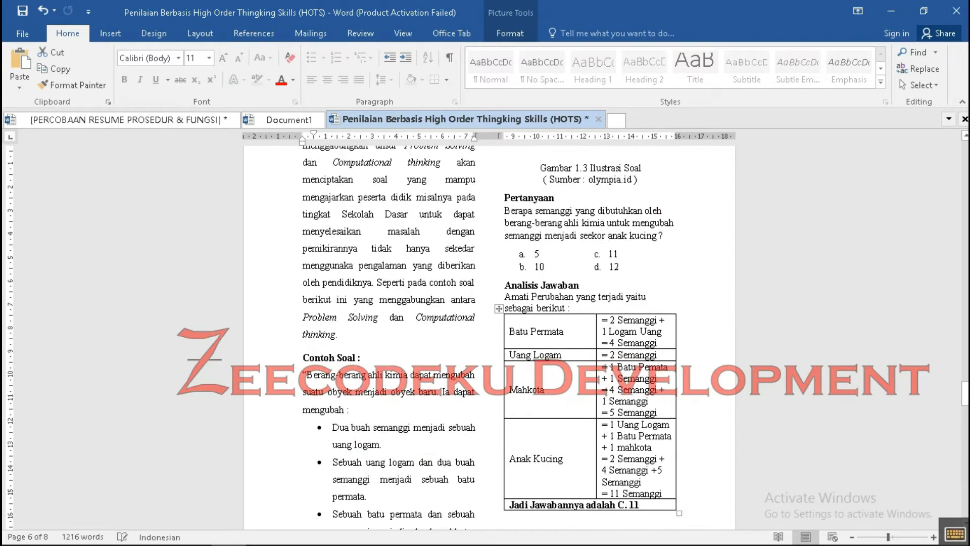
scroll(489, 333, down, 7)
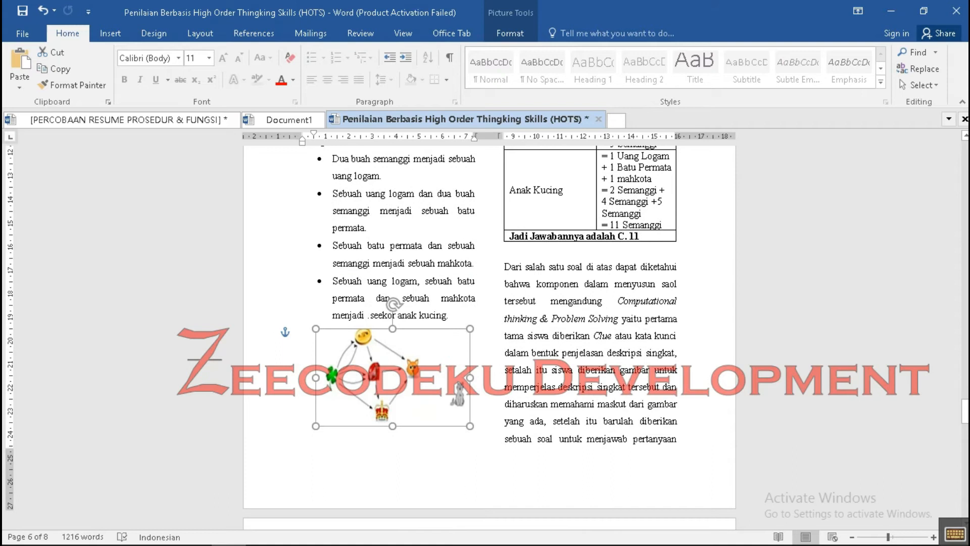
key(ctrl+z)
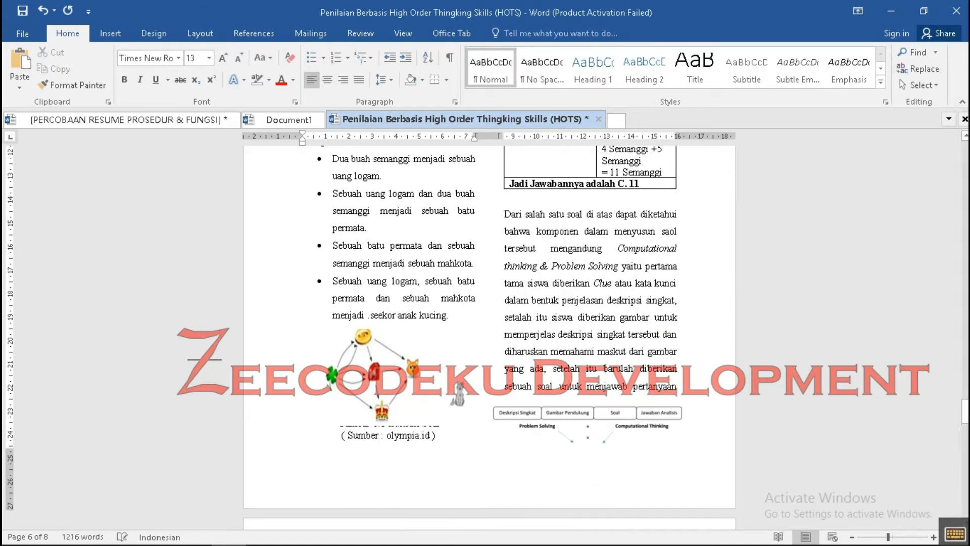
key(ctrl+y)
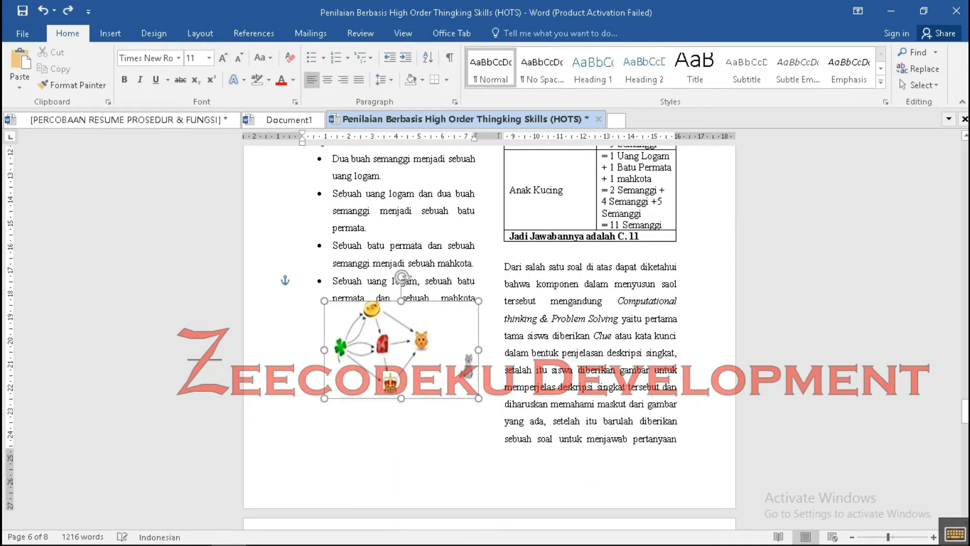
key(ctrl+z)
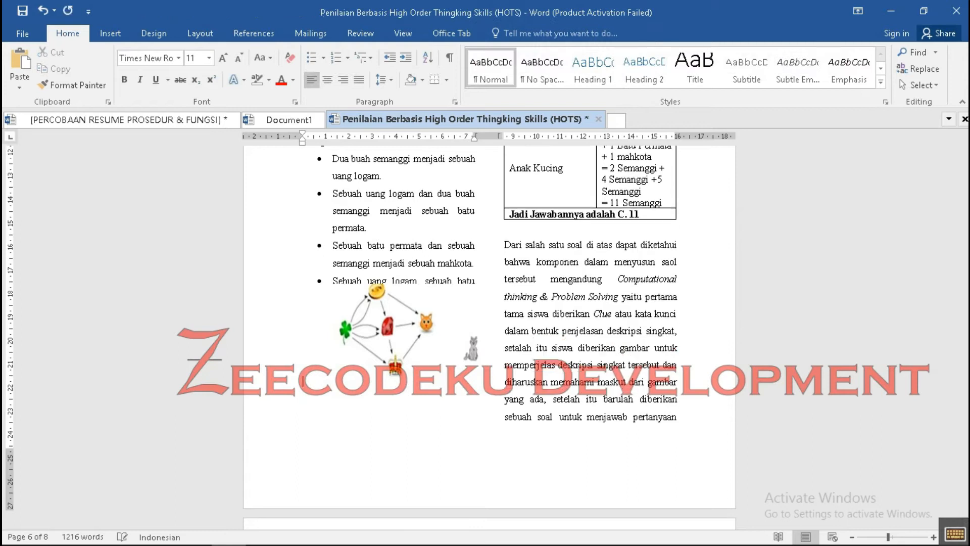
key(ctrl+z)
Step: Shrink the clover-to-kitten illustration and fit it between the last bullet and the "Gambar 1.3 Ilustrasi Soal" caption
drag(397, 330, 382, 369)
drag(469, 418, 428, 392)
drag(372, 357, 394, 377)
drag(449, 413, 478, 432)
drag(406, 383, 383, 367)
click(606, 367)
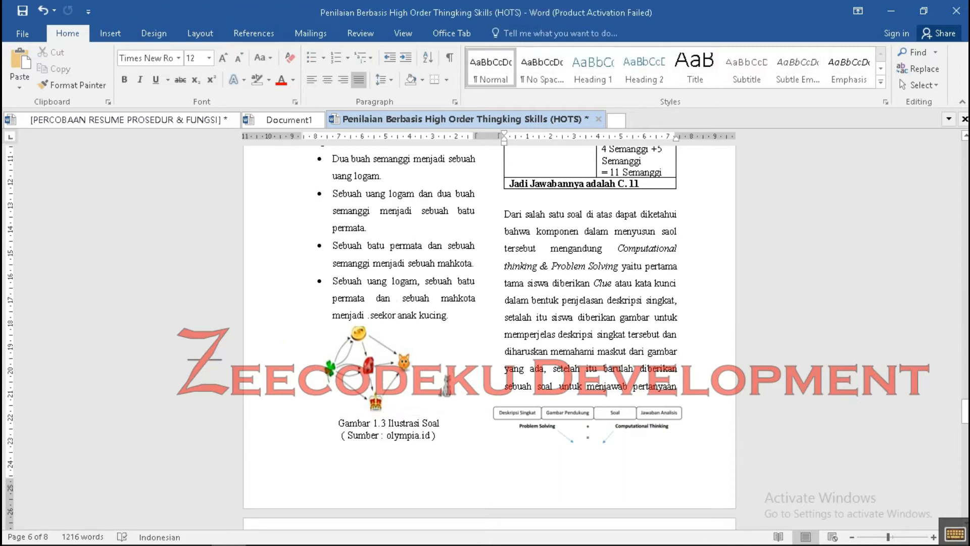
Step: Pull the line "yang diberikan. Maka diperoleh alur sebagai berikut :" up to the paragraph ending in "menjawab pertanyaan"
scroll(606, 368, up, 4)
scroll(605, 367, down, 7)
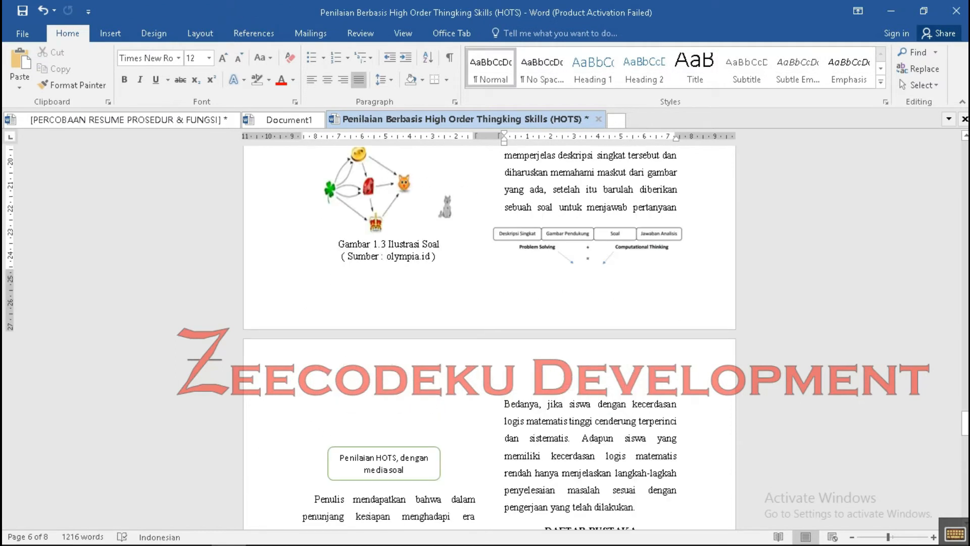
key(Delete)
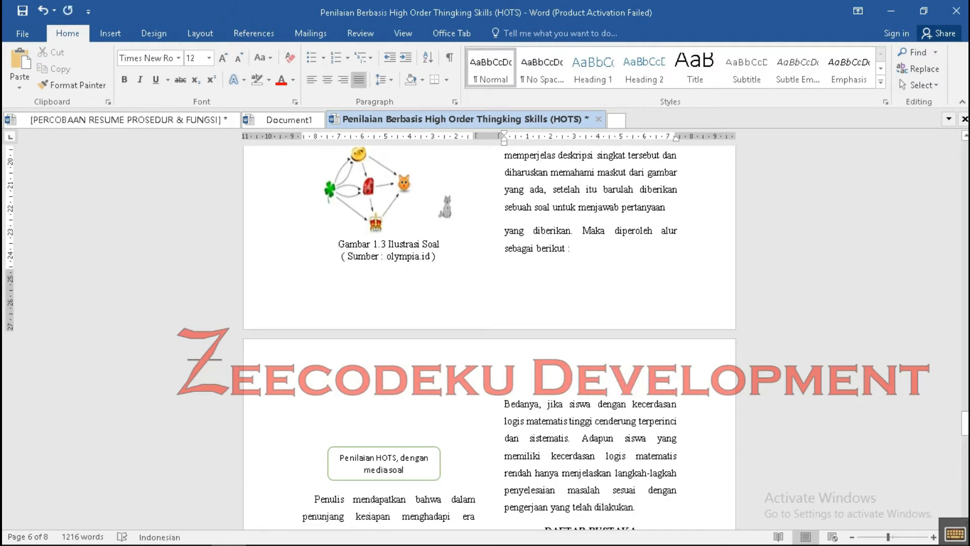
scroll(606, 392, down, 4)
scroll(605, 392, up, 3)
Step: Move the "Problem Solving" and "Computational Thinking" diagram directly above the "Penilaian HOTS, dengan media soal" box on the next page
key(ctrl+z)
key(ctrl+z)
key(ctrl+z)
key(ctrl+z)
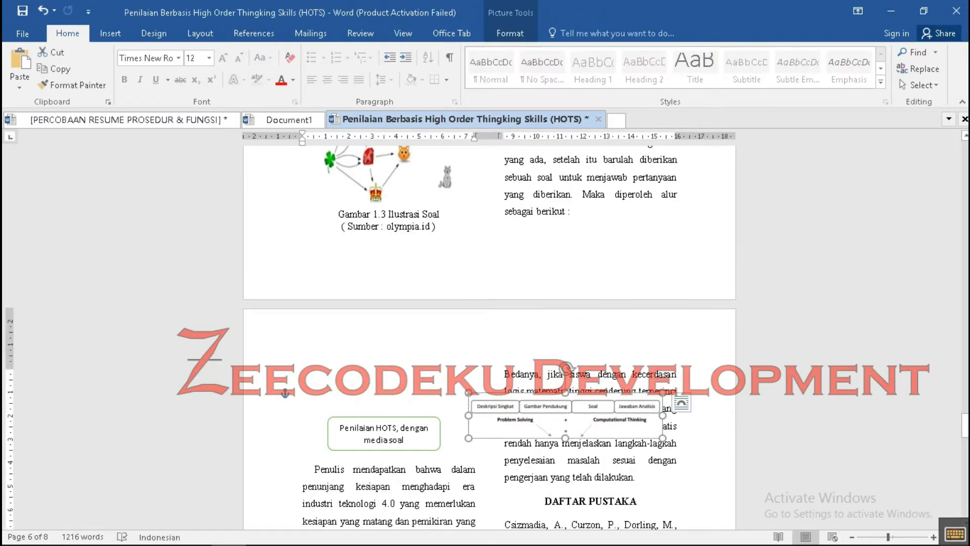
key(ctrl+z)
key(ctrl+z)
key(ctrl+z)
key(ctrl+z)
key(ctrl+z)
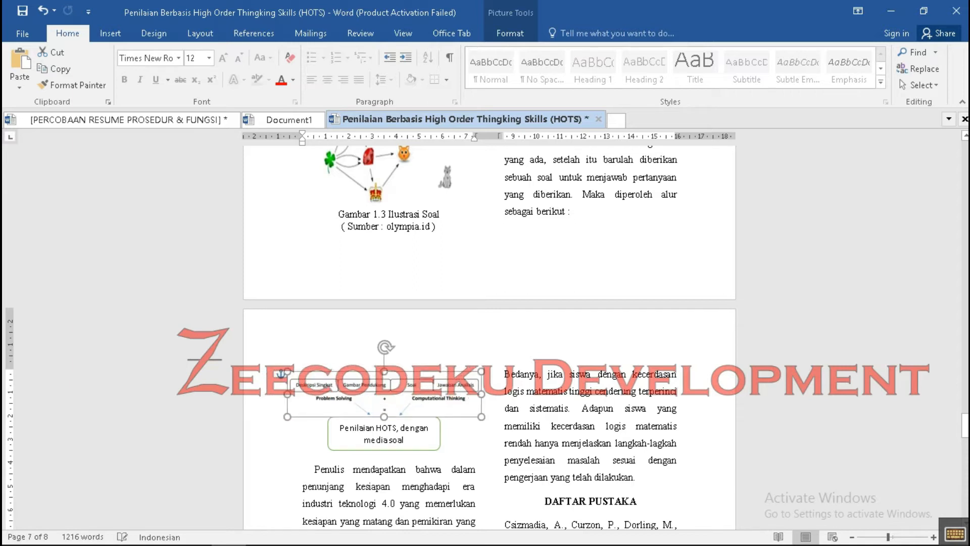
key(Left)
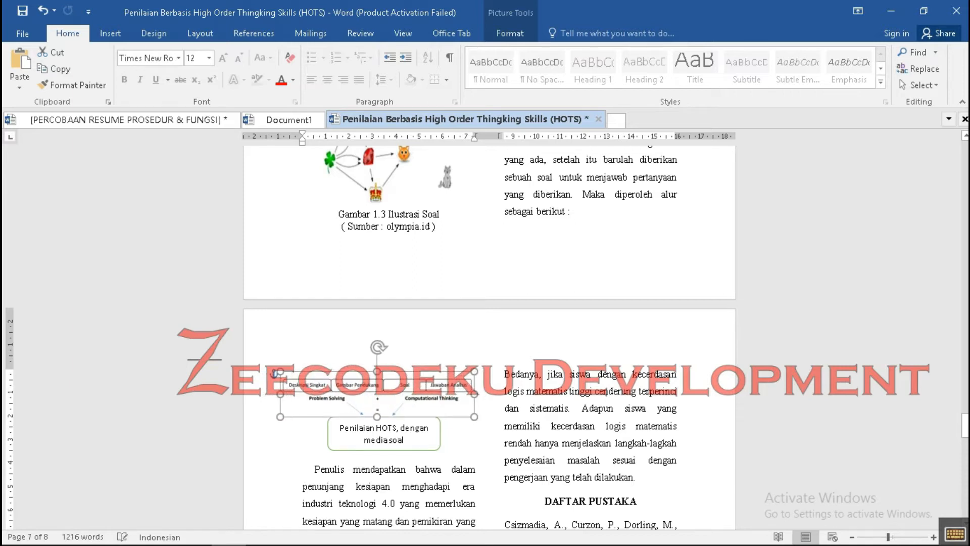
key(Right)
click(303, 450)
Step: Review the text spacing, pictures and captions throughout the document, including the reference list
scroll(303, 450, down, 6)
scroll(489, 334, down, 11)
scroll(489, 334, up, 15)
scroll(489, 333, up, 20)
scroll(489, 333, up, 20)
scroll(489, 334, up, 20)
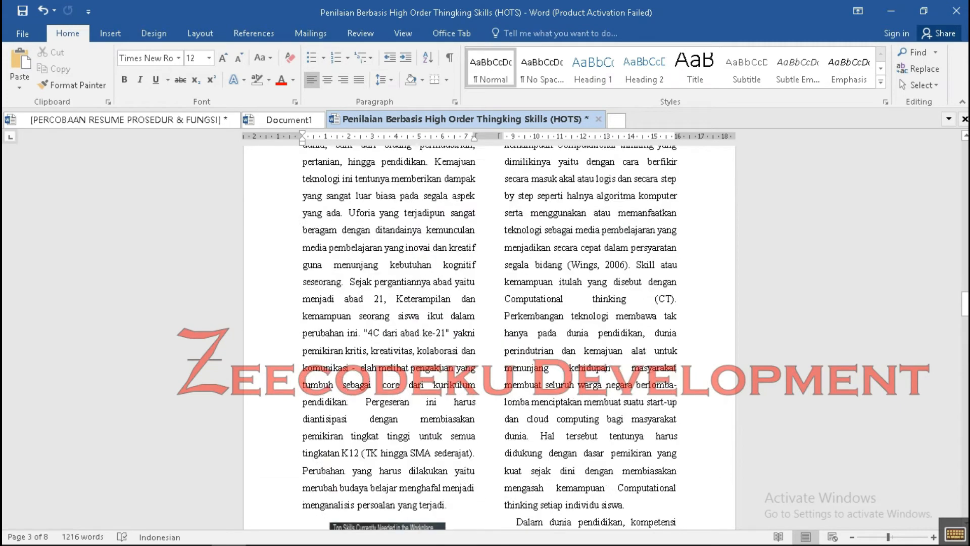
scroll(489, 334, down, 5)
scroll(489, 334, down, 3)
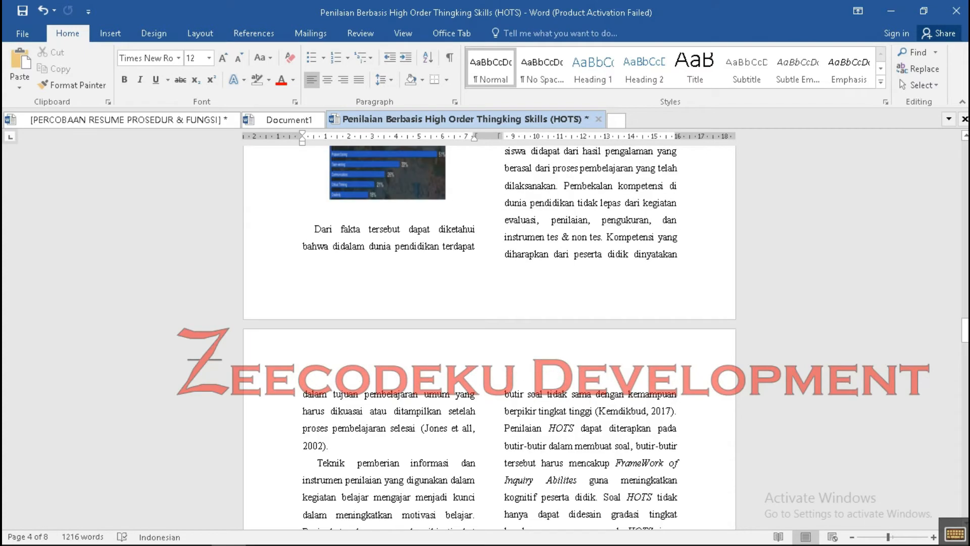
scroll(489, 333, down, 13)
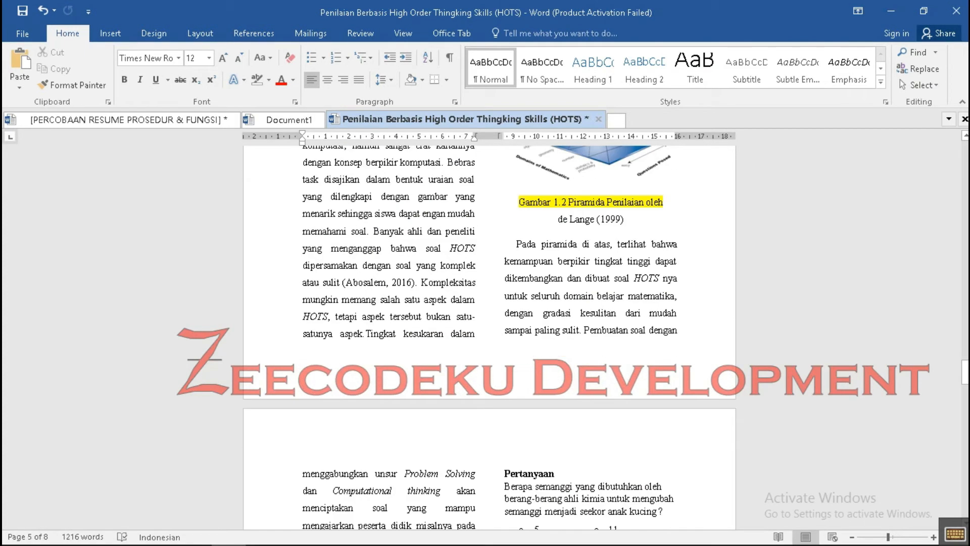
scroll(489, 334, down, 4)
scroll(489, 333, down, 11)
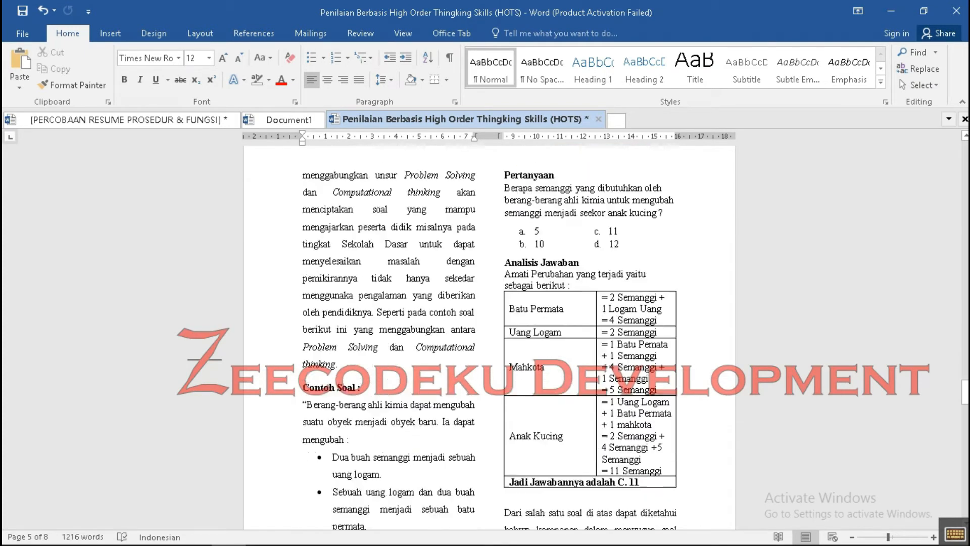
scroll(489, 334, down, 16)
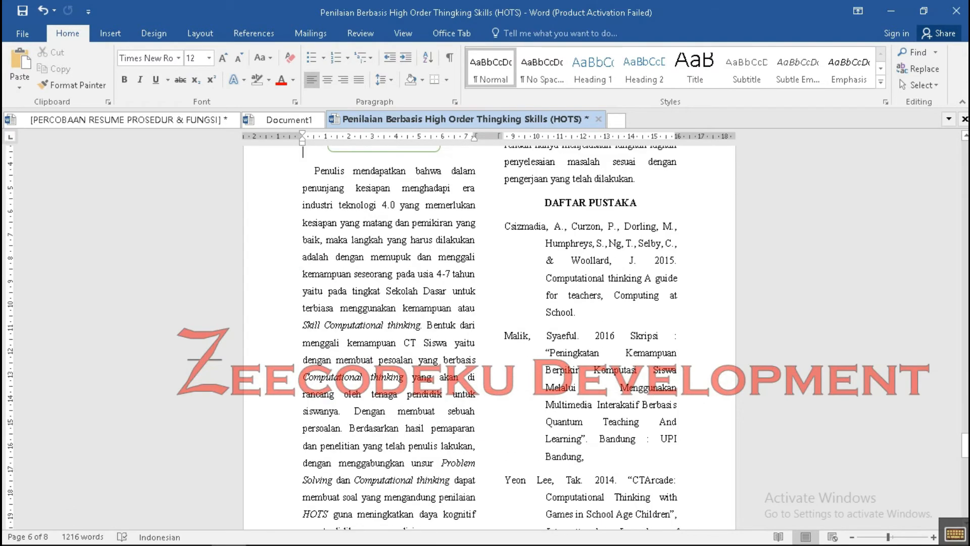
Step: Adjust the empty lines below the last entry of the reference list
click(303, 425)
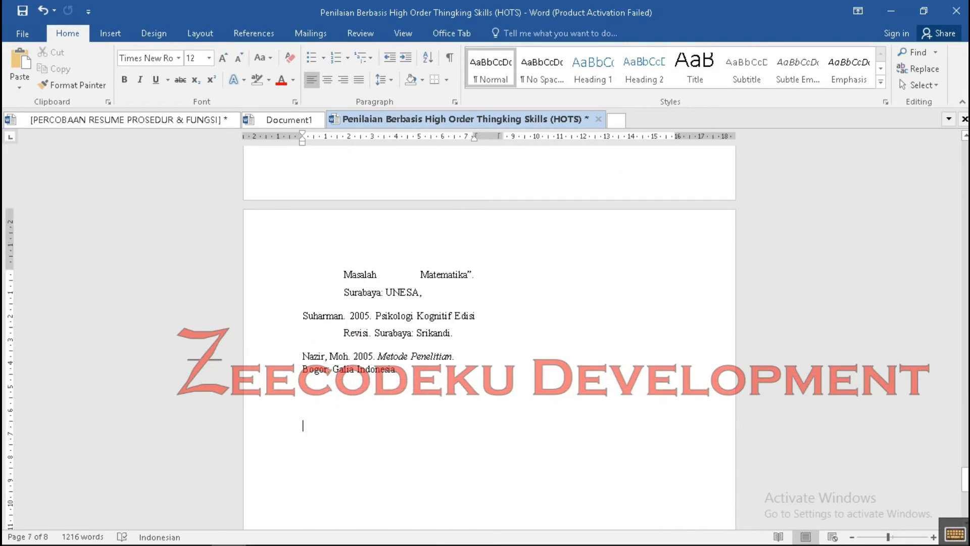
scroll(489, 333, down, 3)
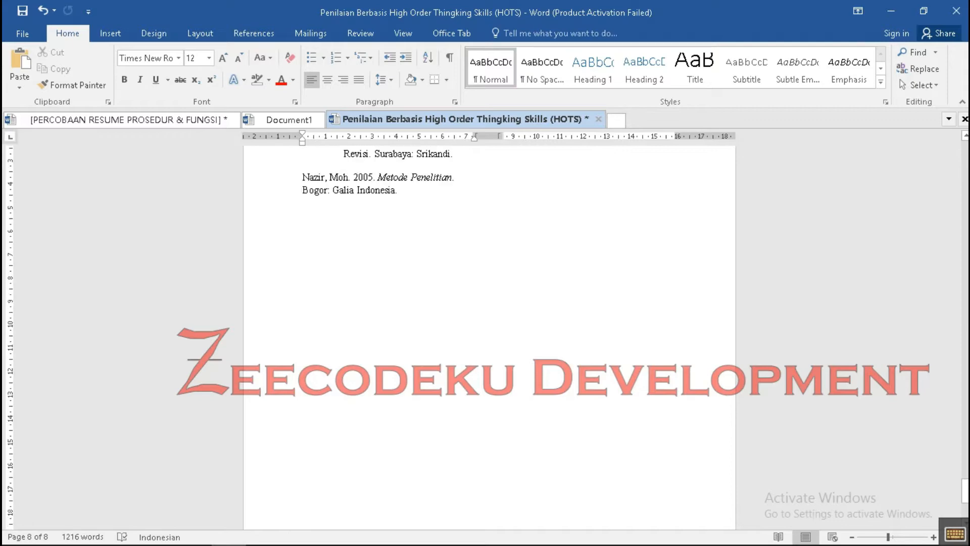
key(ctrl+z)
key(ctrl+z)
key(ctrl+z)
key(ctrl+z)
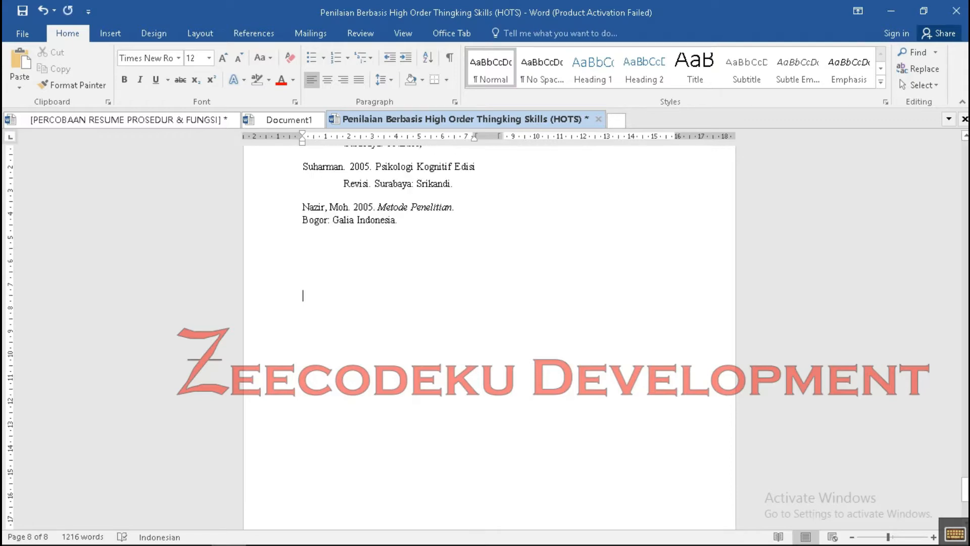
Step: Place the insertion point in the blank centred area of page 3, below the highlighted "H²"
scroll(489, 334, up, 20)
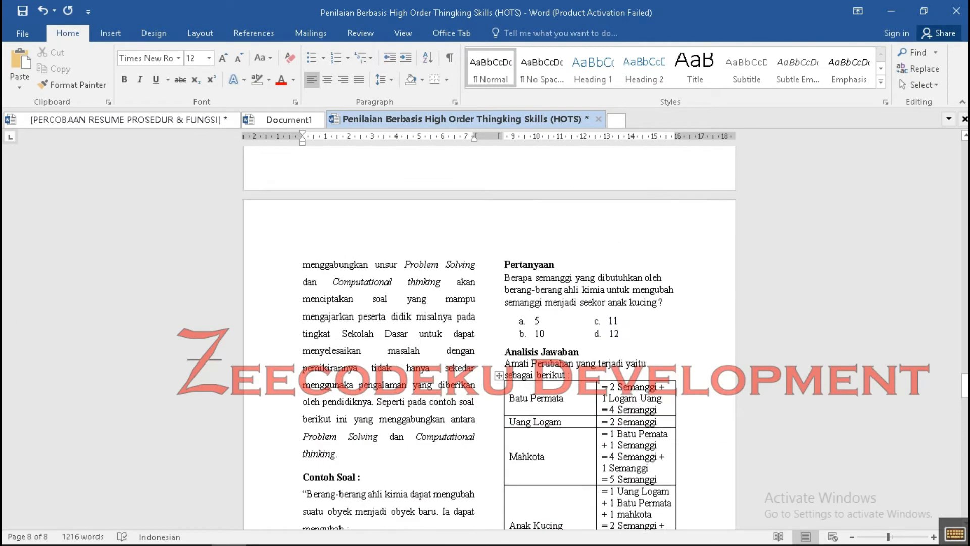
scroll(489, 333, up, 12)
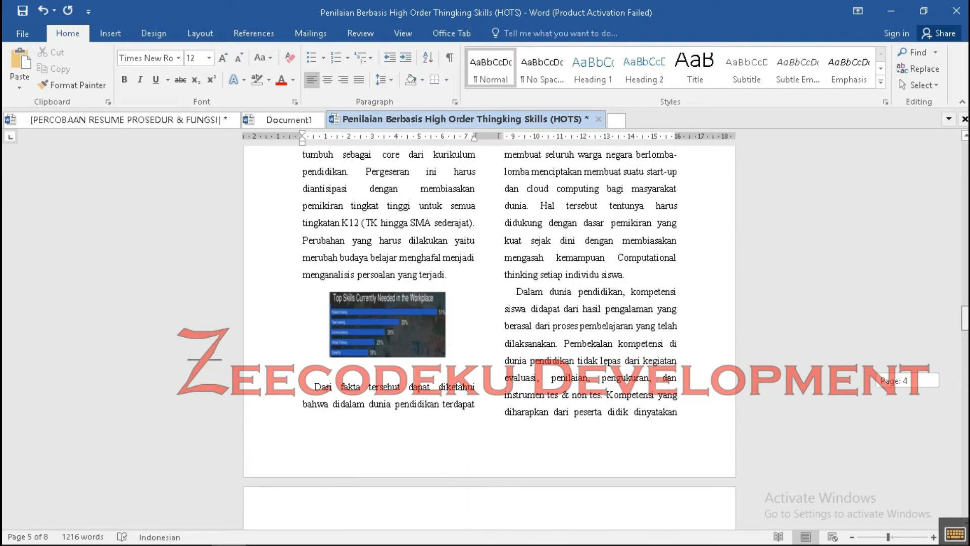
scroll(489, 333, down, 3)
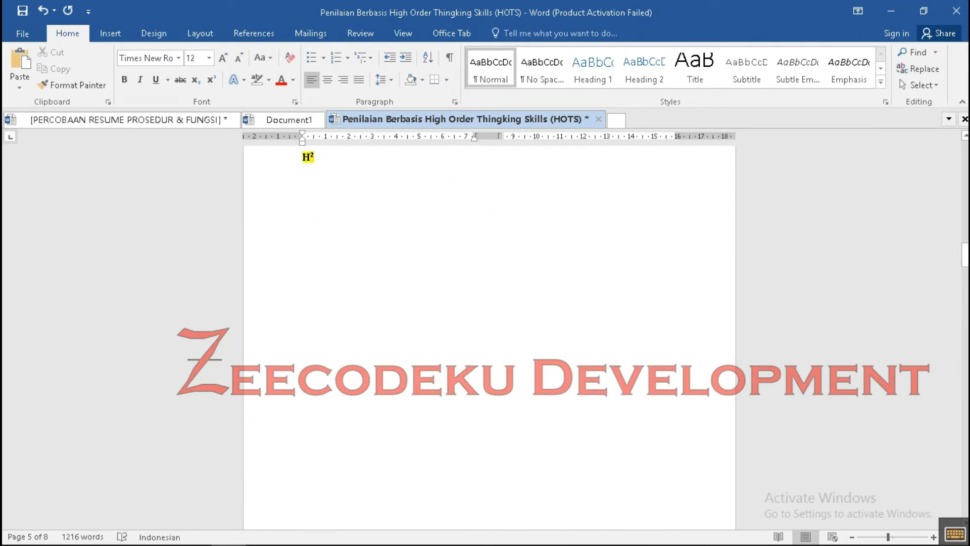
click(496, 228)
scroll(489, 334, down, 3)
scroll(489, 334, up, 2)
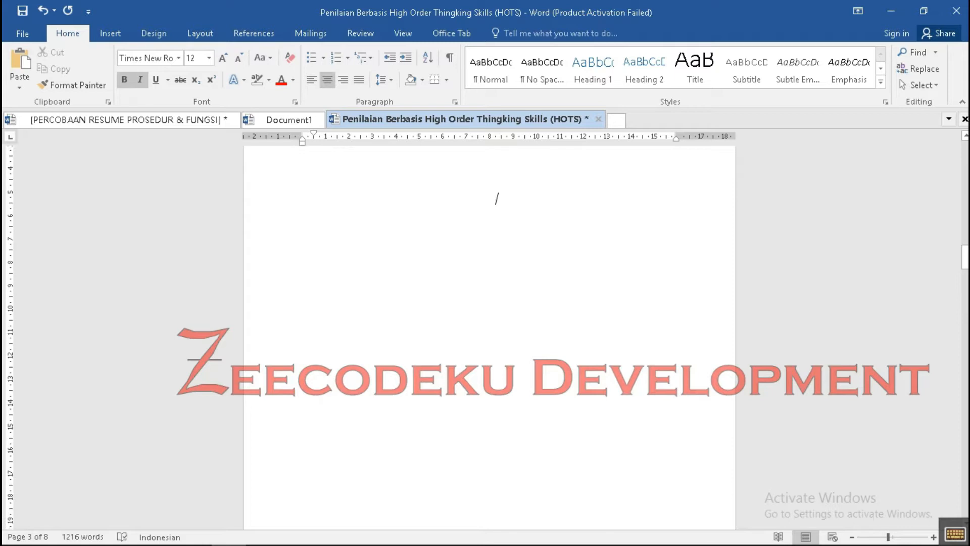
Step: Try inserting a 6x6 table in the blank area of page 3, and undo the insertion
click(110, 33)
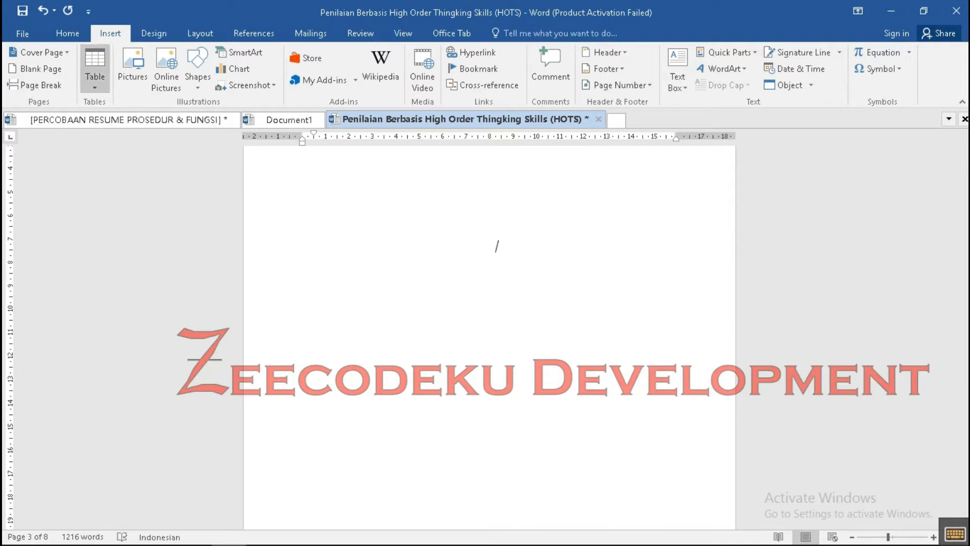
click(95, 71)
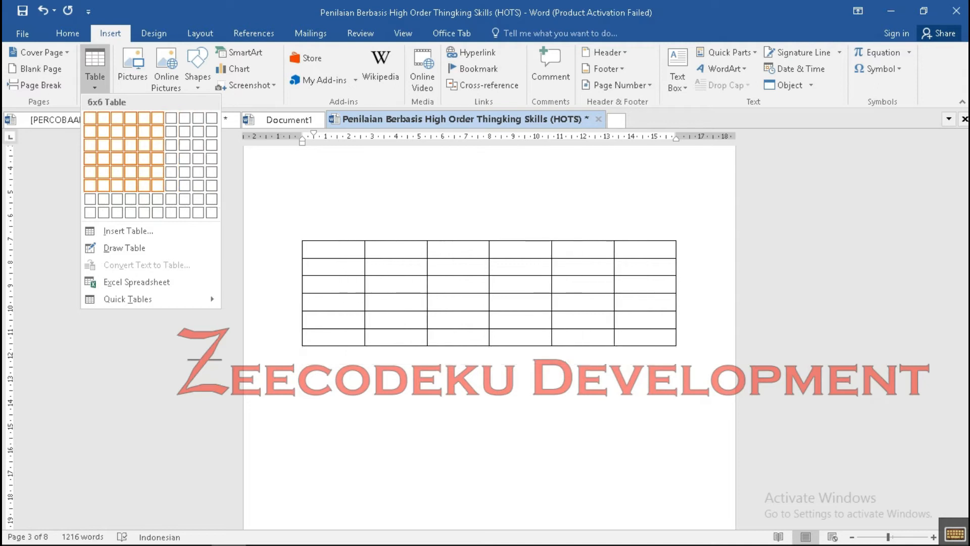
click(157, 185)
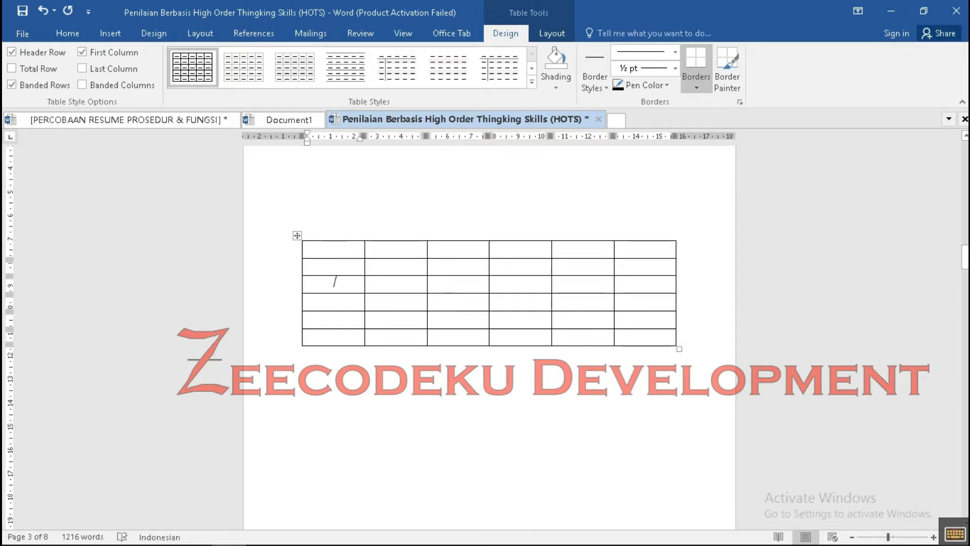
click(370, 266)
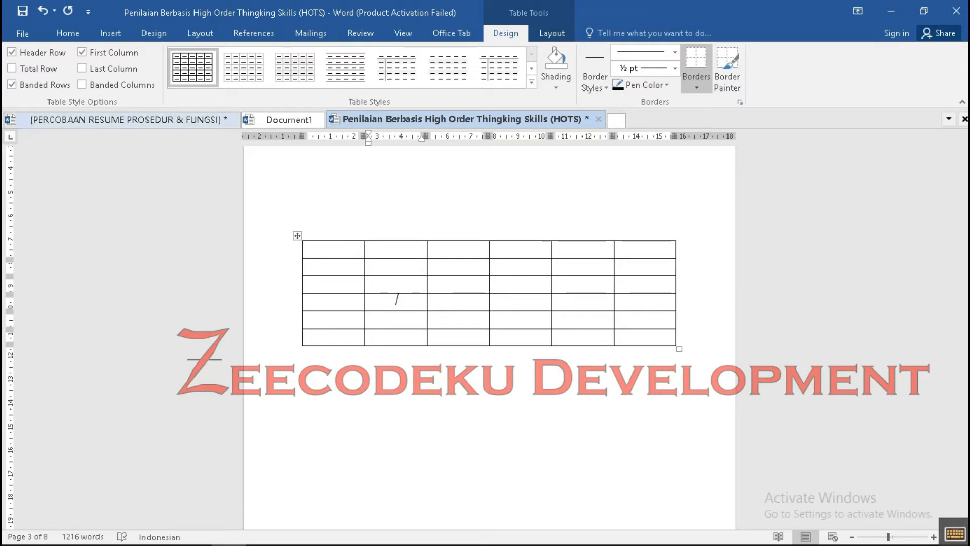
key(ctrl+z)
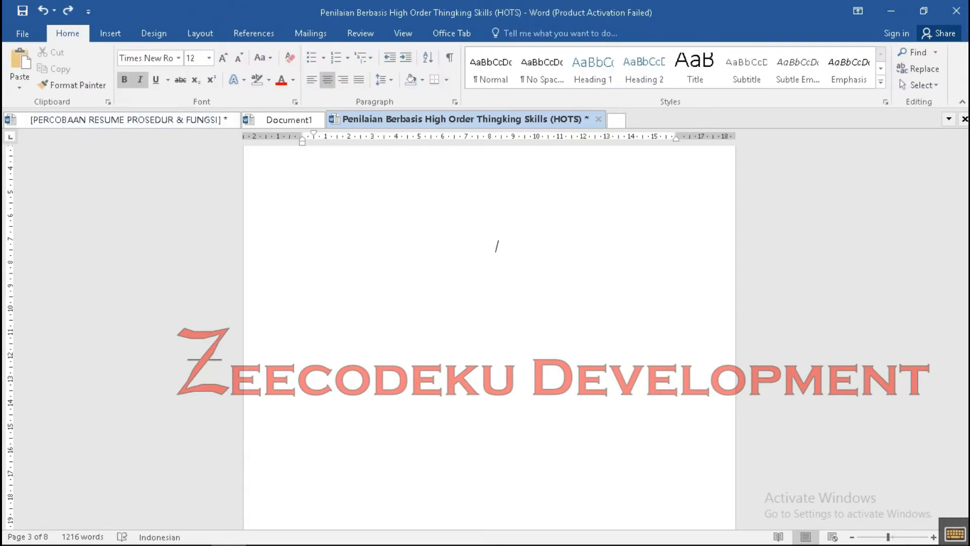
Step: Insert a table with six columns and five rows in the blank area and narrow its first column
click(110, 33)
click(95, 71)
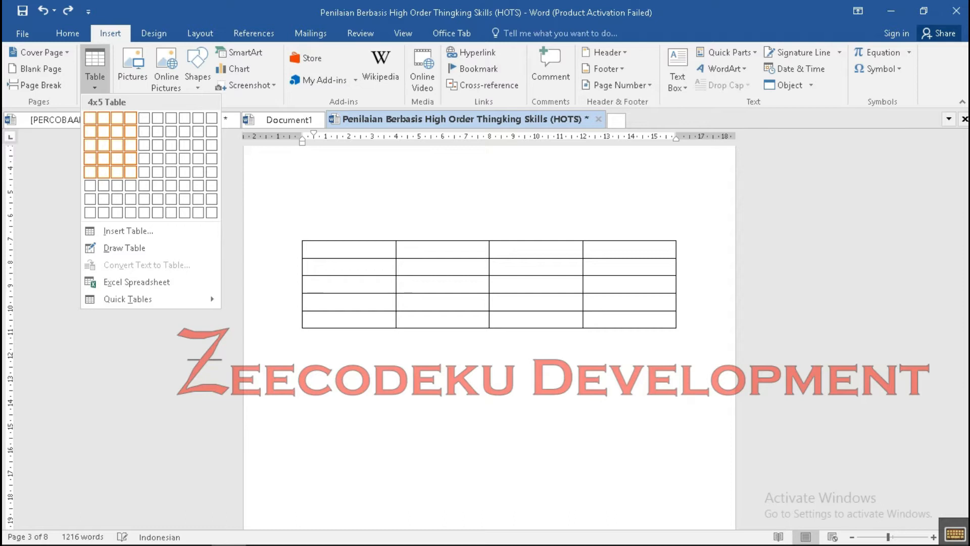
click(496, 246)
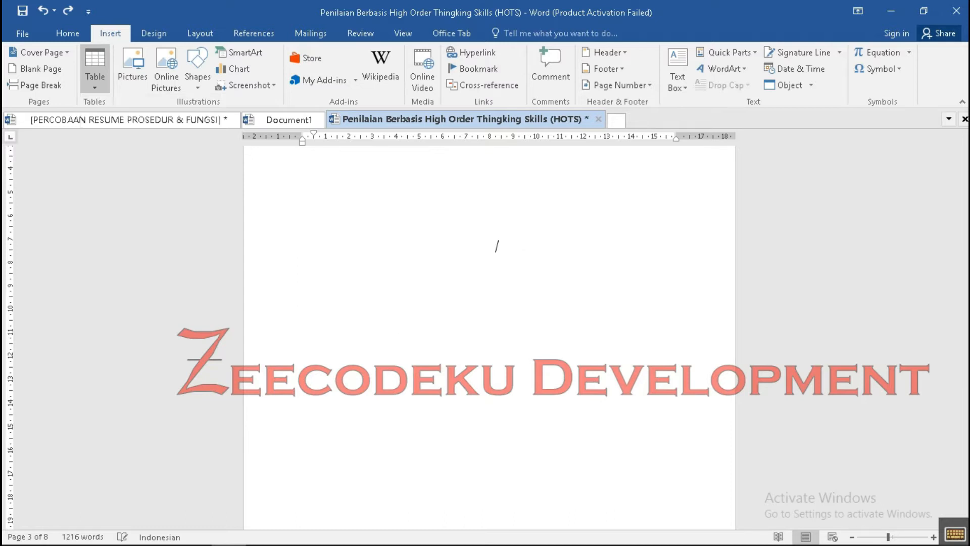
drag(364, 292, 331, 292)
Step: Centre the contents of every table cell both horizontally and vertically
drag(319, 247, 657, 321)
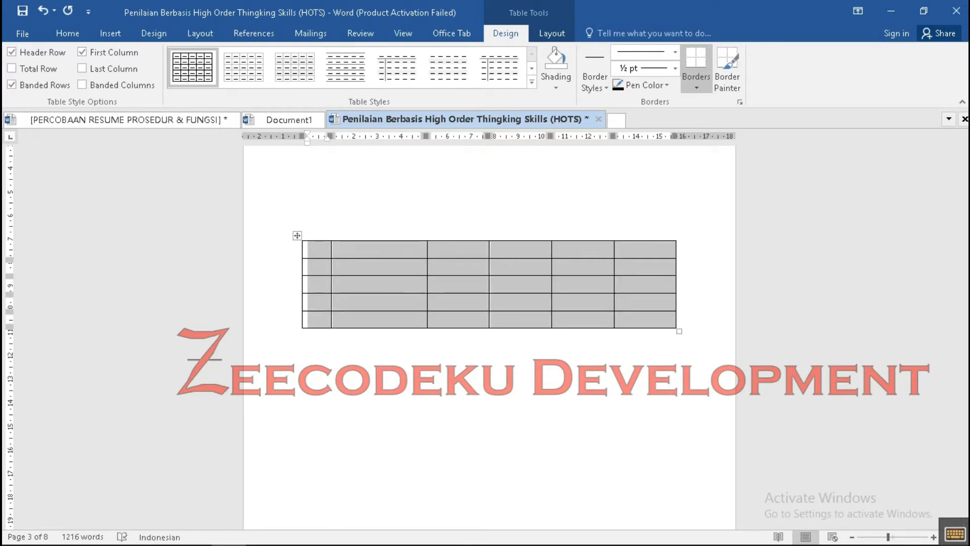
click(551, 33)
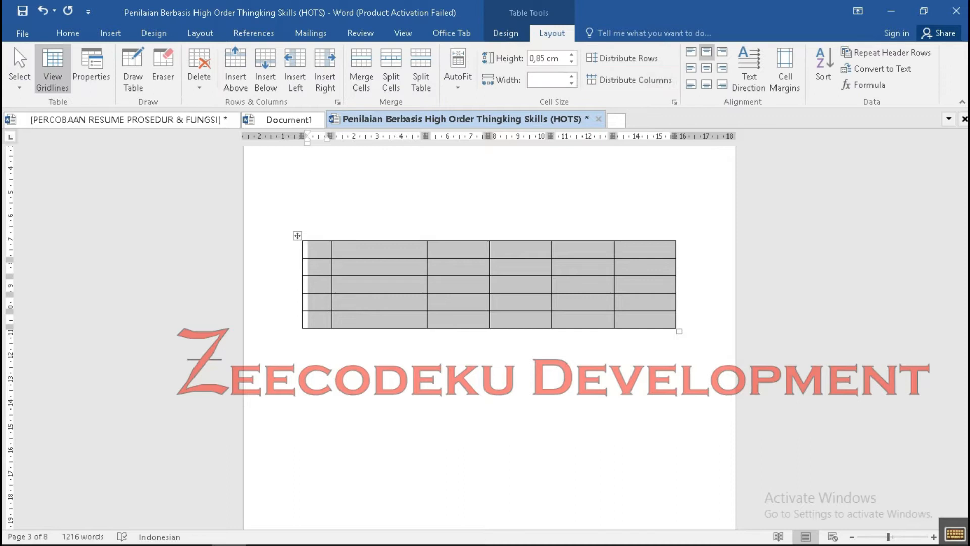
click(707, 68)
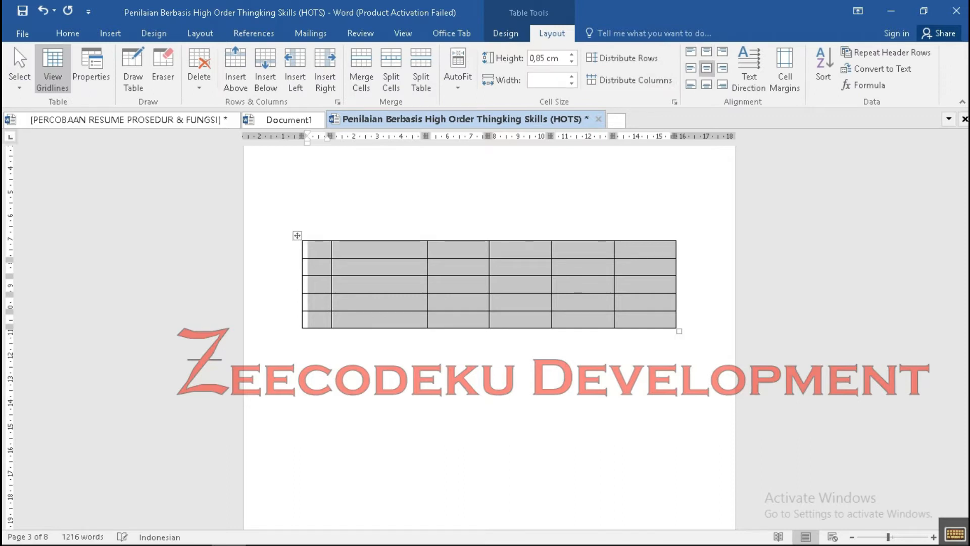
click(497, 222)
drag(319, 249, 657, 319)
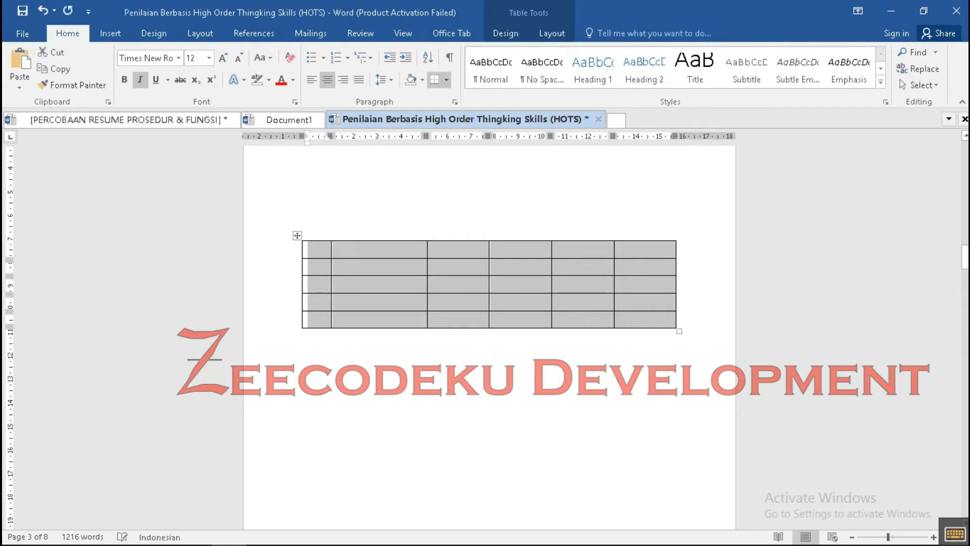
click(498, 336)
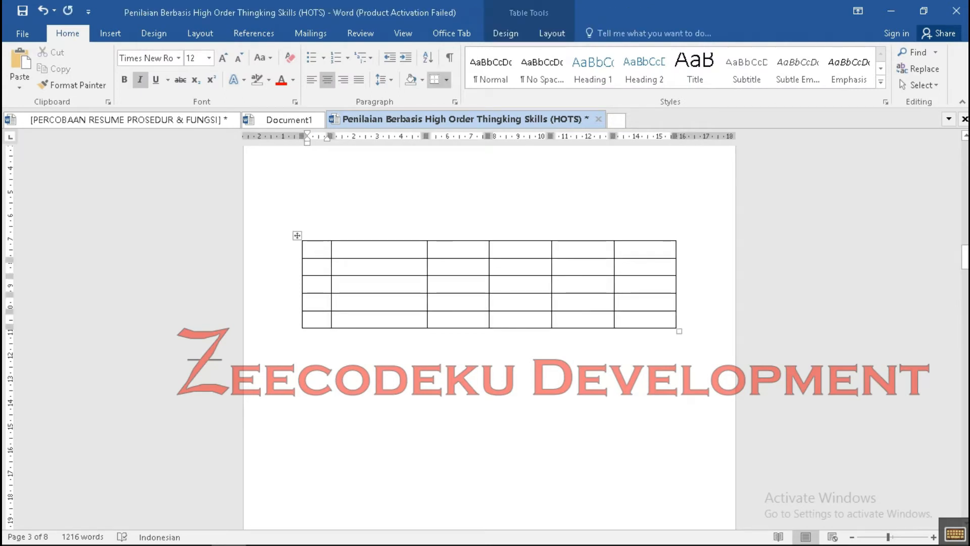
Step: Enter the headers "No" and "Nilai 1" in the first two cells of the table's top row
text(No)
key(Tab)
text(Jum)
key(BackSpace)
key(BackSpace)
key(BackSpace)
text(Ma)
key(BackSpace)
key(BackSpace)
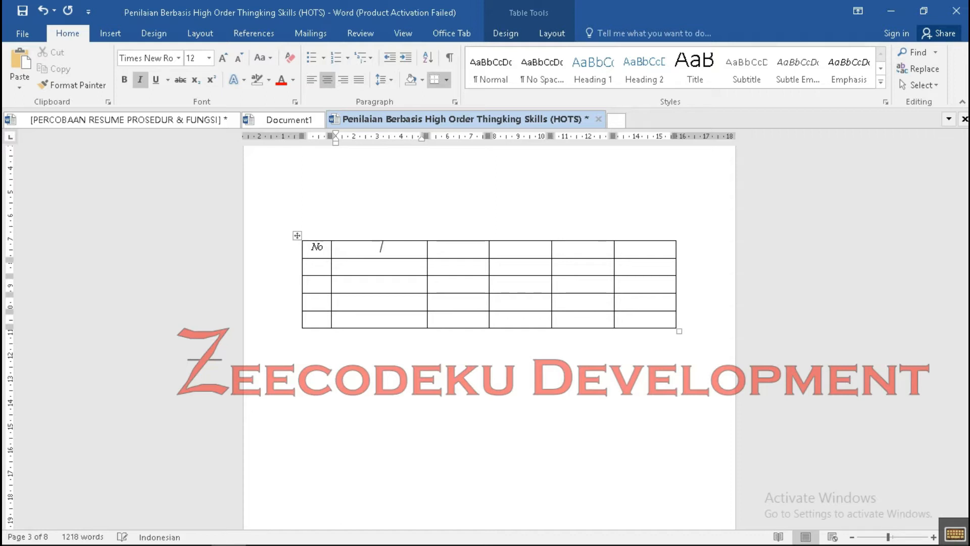
text(Nilai)
text( 1)
Step: Complete the table's header row with "Nilai 2", "Nilai 3", "Nilai 4" and "Jumlah"
text(Nilai 2)
key(Tab)
text(Nilai 3)
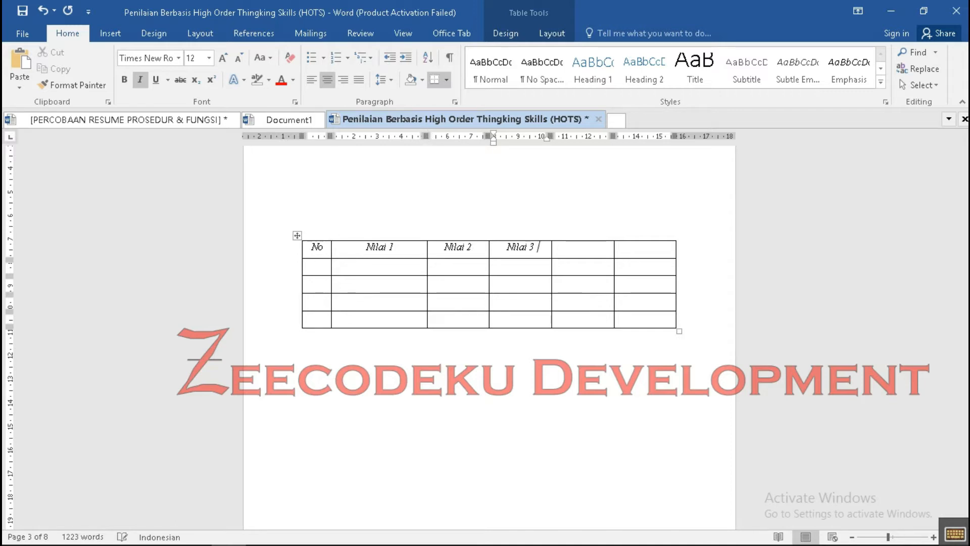
key(Tab)
text(Nilai 4)
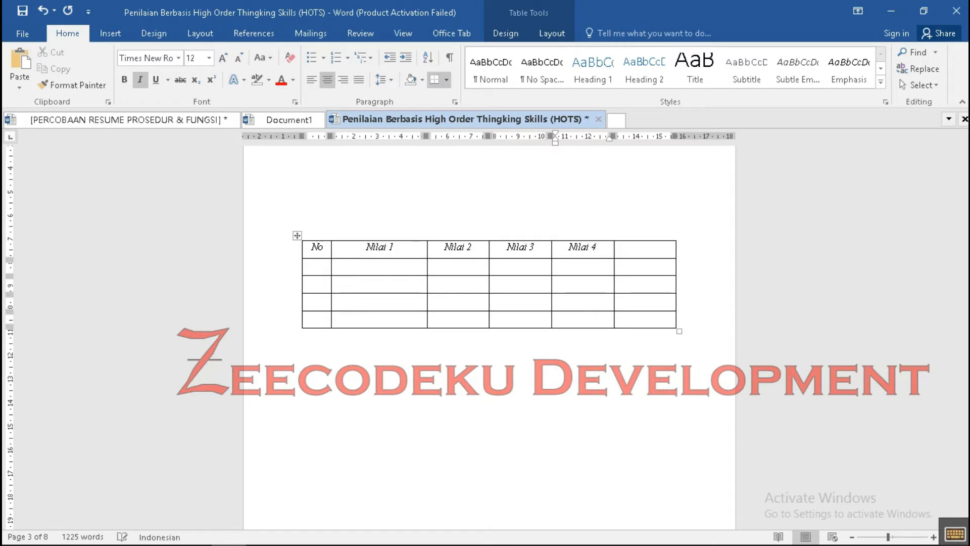
key(Tab)
text(Jumlah)
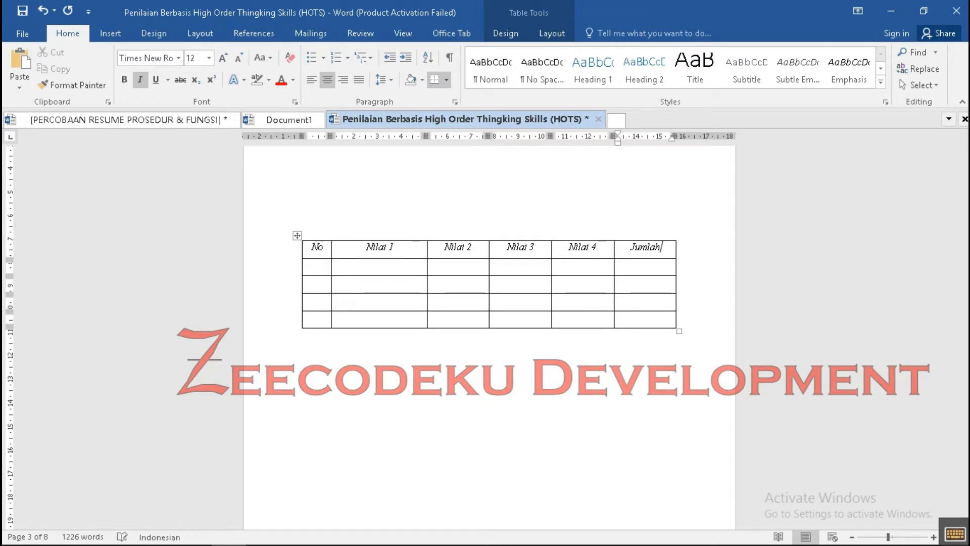
Step: Number the four rows under "No" from 1 to 4
click(305, 266)
text(1)
key(Down)
text(2)
key(Down)
text(3)
key(Down)
text(4)
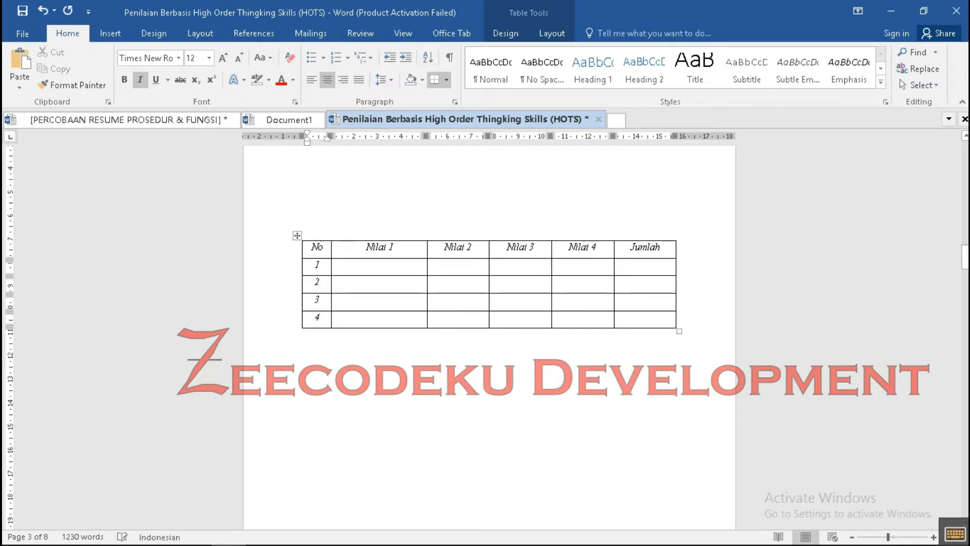
Step: Make all the table's text bold and remove its italics
drag(317, 248, 680, 341)
key(ctrl+b)
key(ctrl+i)
click(496, 336)
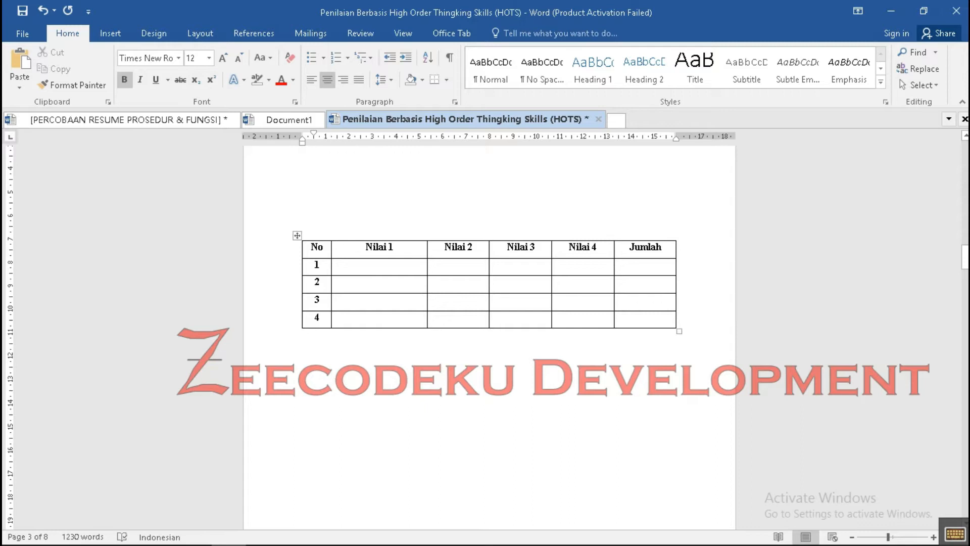
Step: Enter the scores 9, 8, 9 and 8 under Nilai 1 to Nilai 4 in row 1
click(379, 264)
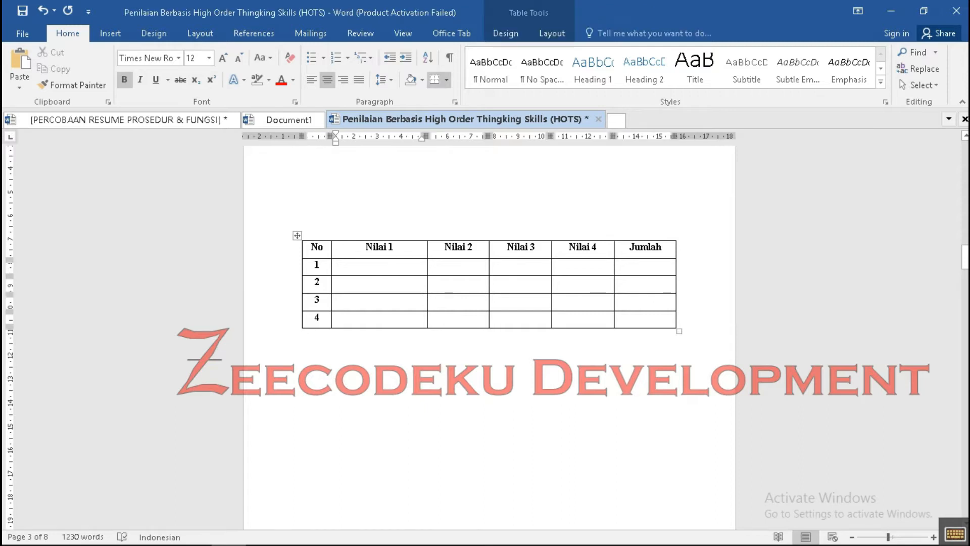
text(9)
key(Tab)
text(8)
key(Tab)
text(9)
key(Tab)
text(8)
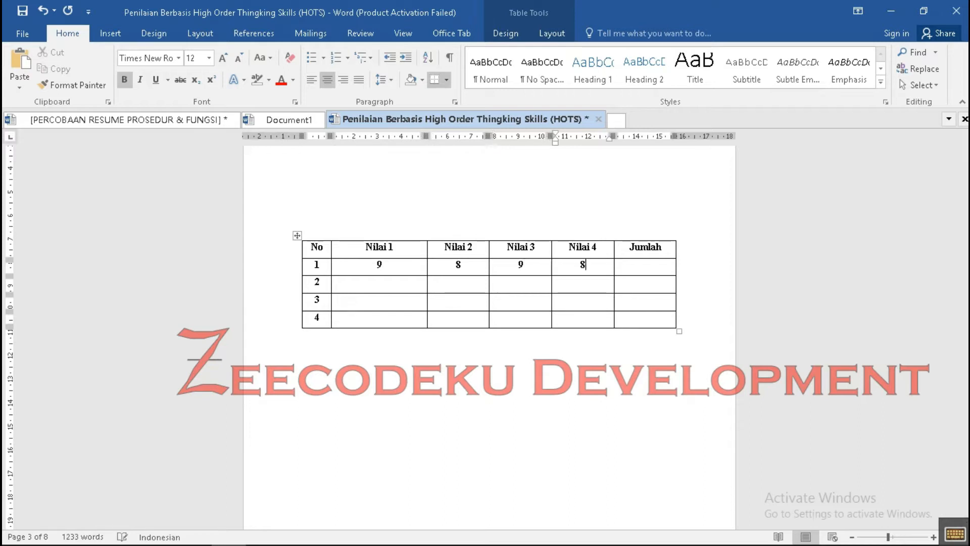
key(Tab)
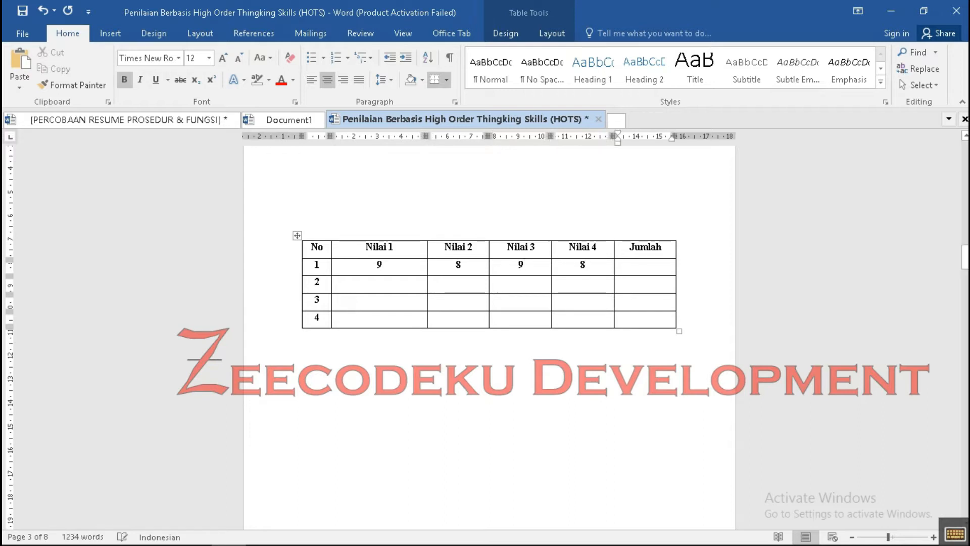
drag(378, 266, 596, 269)
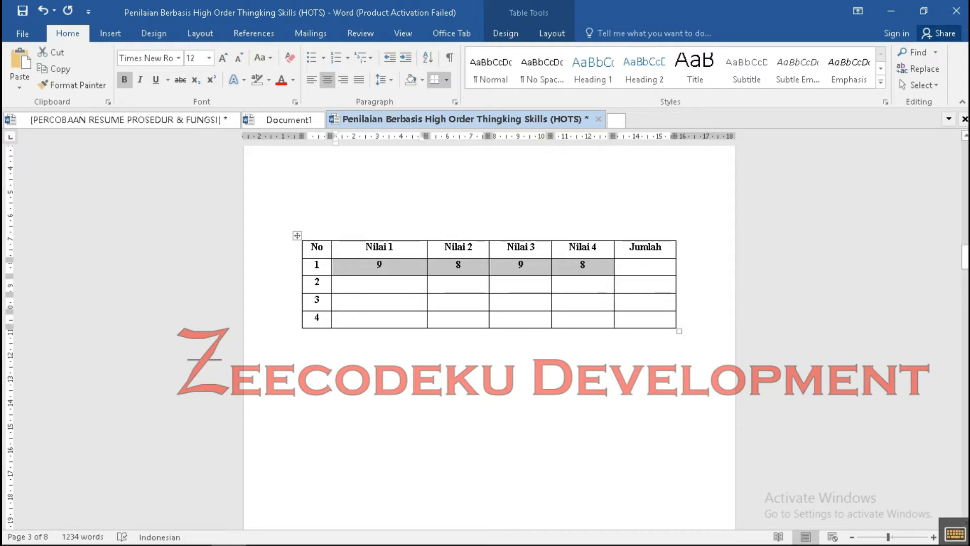
click(645, 266)
click(497, 359)
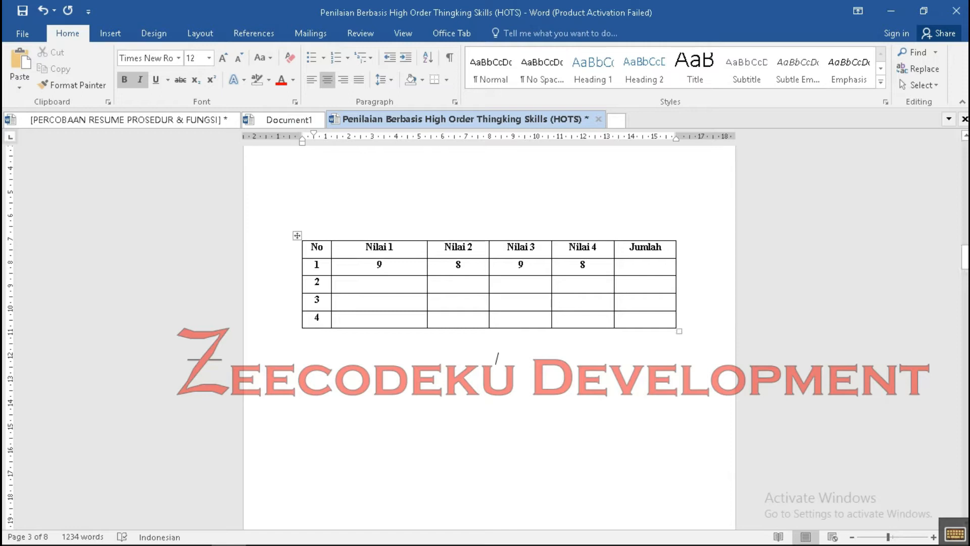
drag(646, 264, 646, 318)
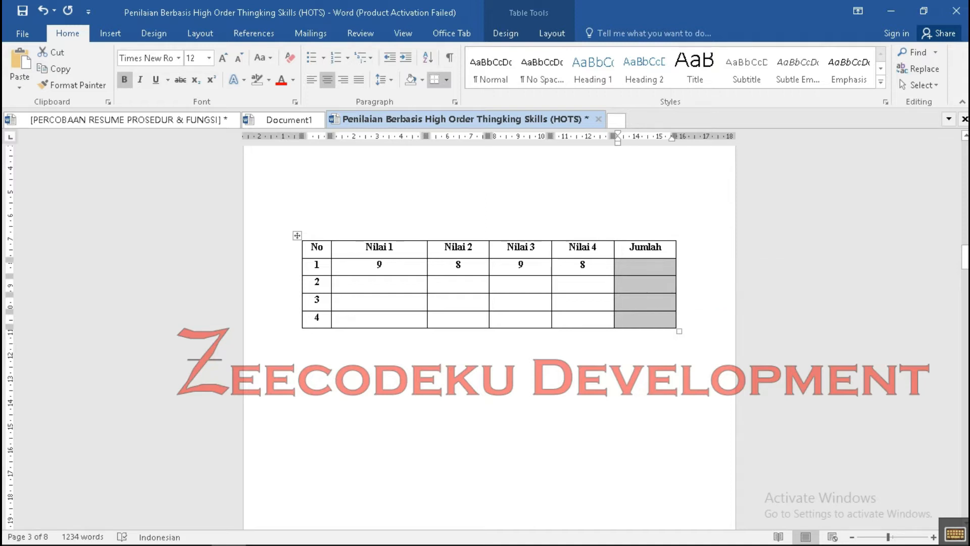
click(458, 281)
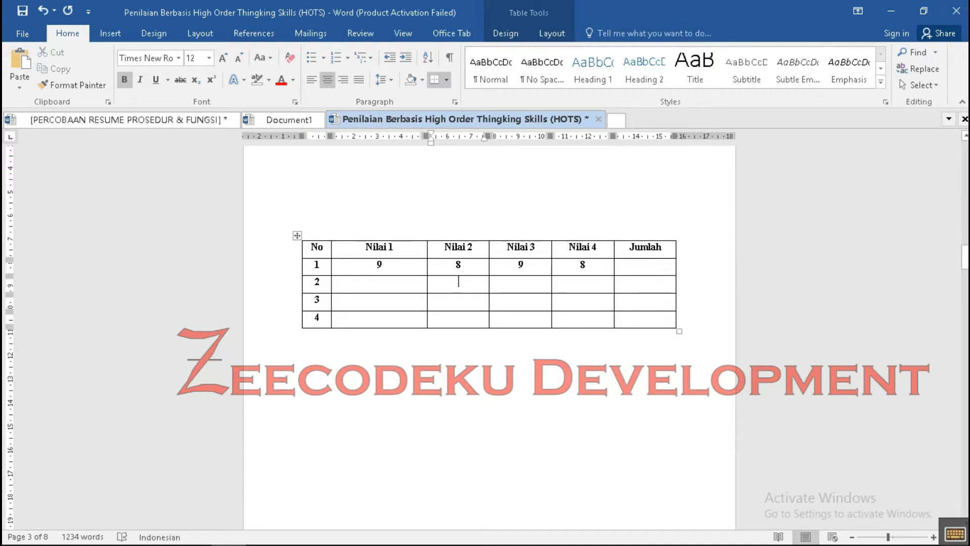
Step: Insert an embedded Excel spreadsheet below the table and dismiss the activation wizard
click(497, 359)
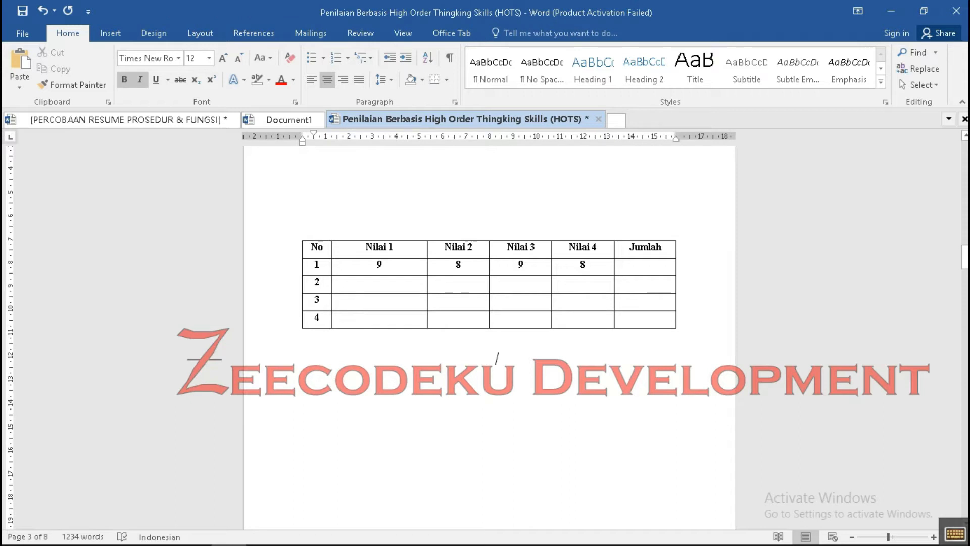
click(110, 33)
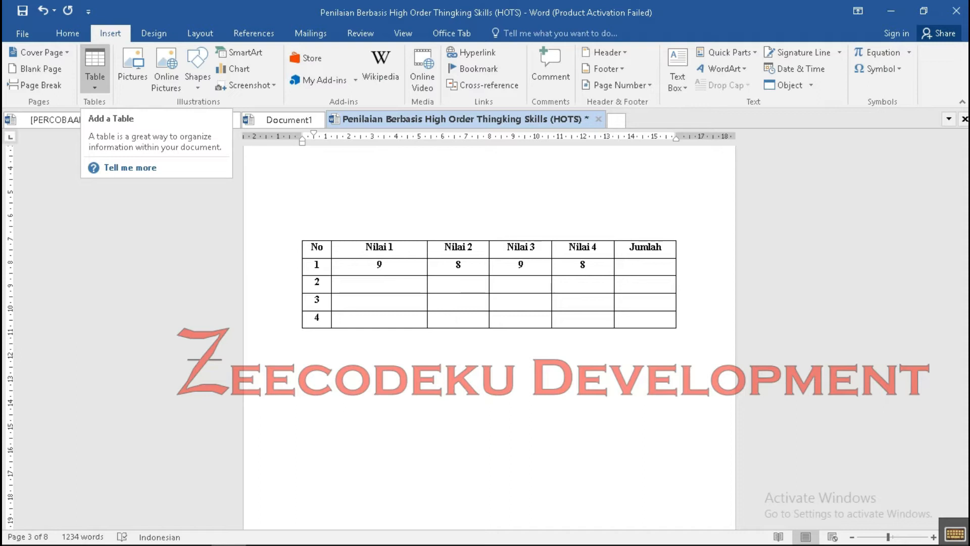
click(94, 76)
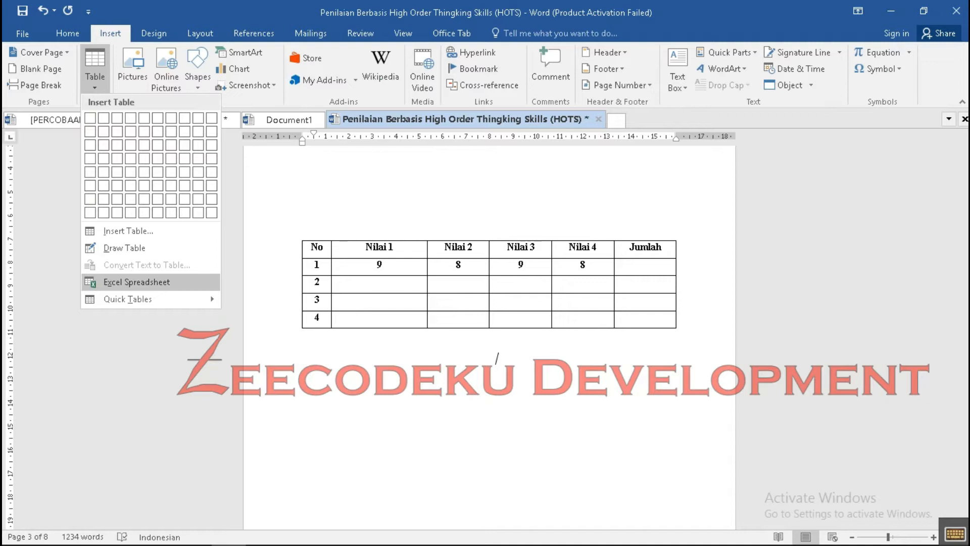
click(136, 282)
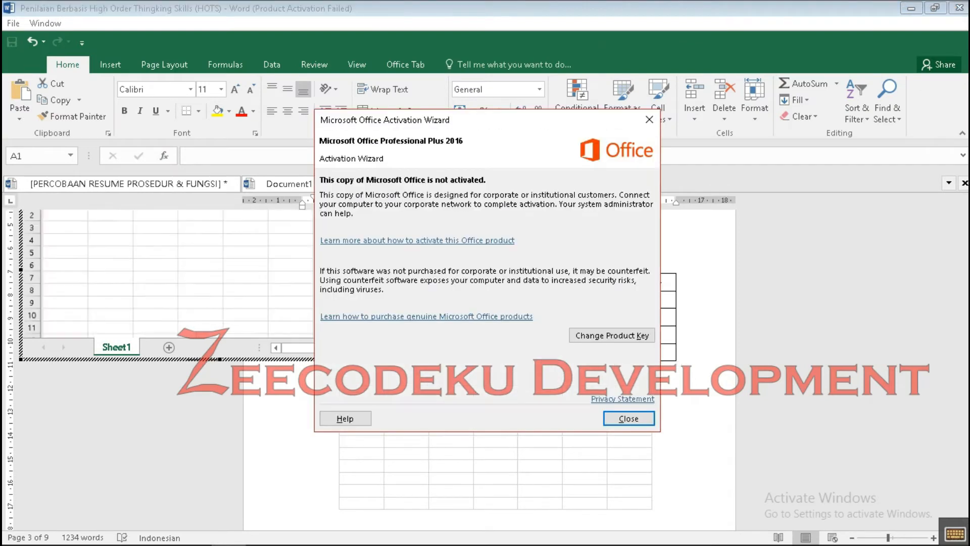
click(628, 419)
scroll(628, 418, down, 1)
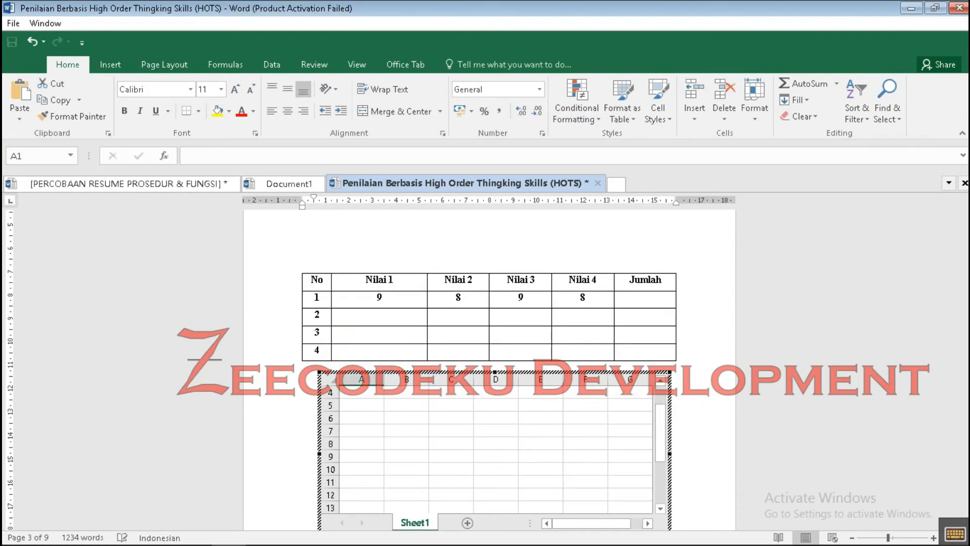
scroll(495, 450, down, 3)
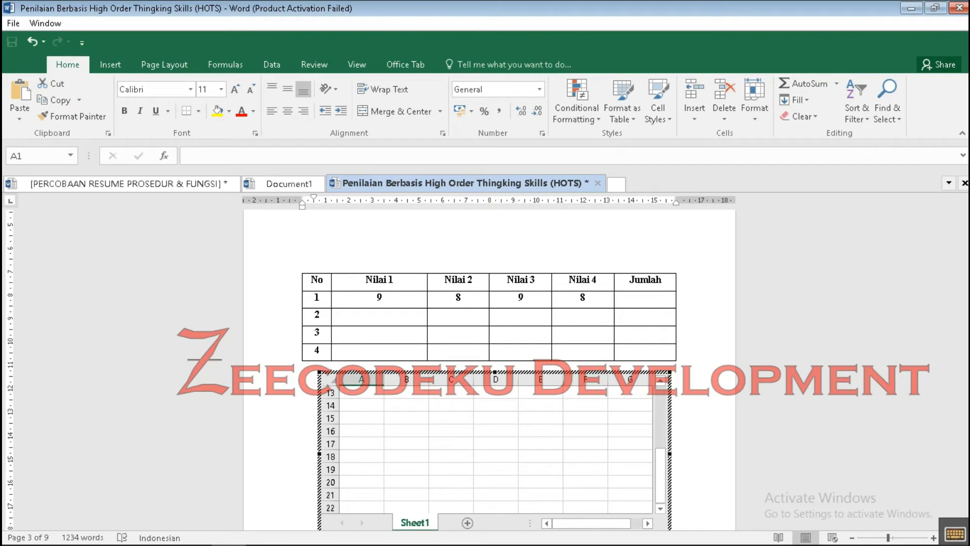
scroll(495, 450, up, 4)
click(406, 431)
drag(361, 393, 406, 418)
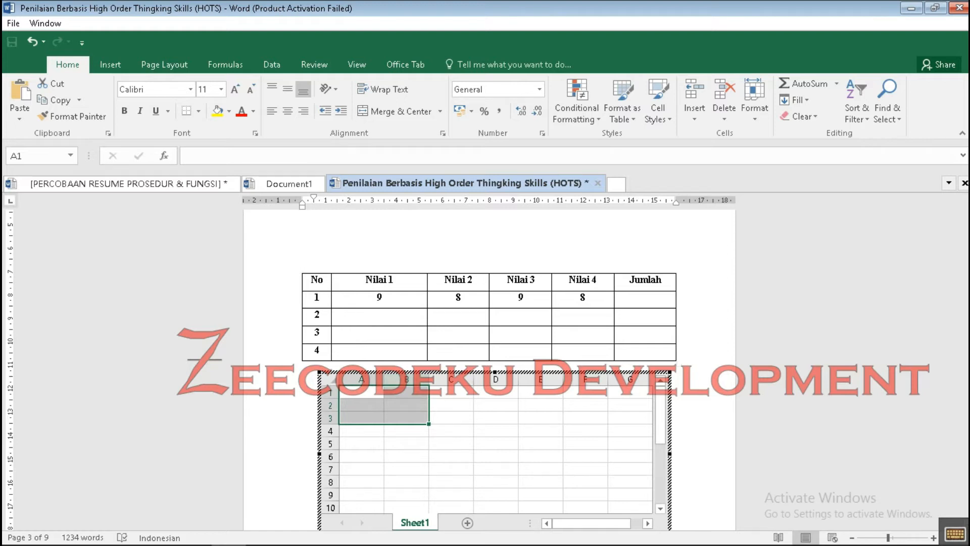
click(406, 456)
Step: Apply all borders to cells A1:F5 of the embedded spreadsheet
mouse_move(361, 392)
mouse_down()
mouse_move(540, 393)
mouse_move(541, 406)
mouse_move(585, 406)
mouse_move(585, 443)
mouse_up()
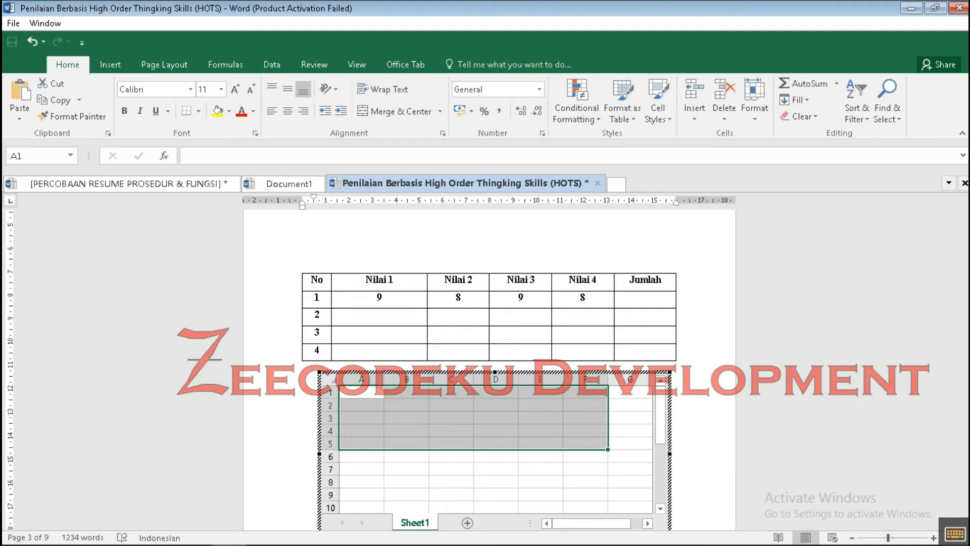
click(198, 110)
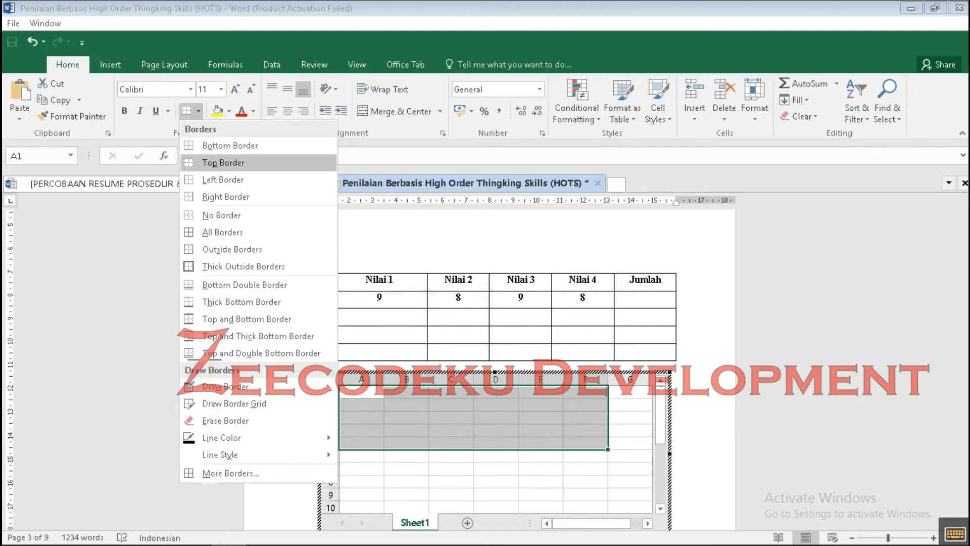
click(222, 232)
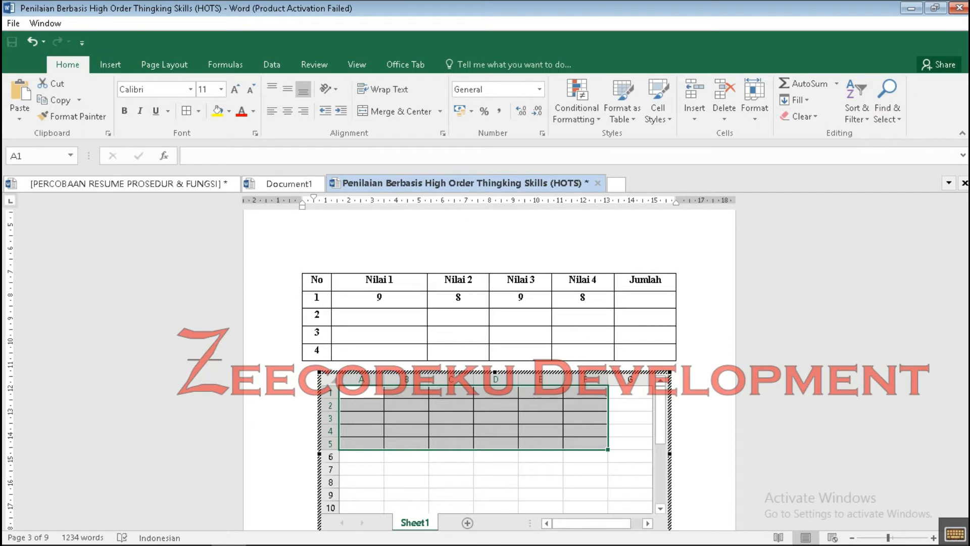
click(451, 481)
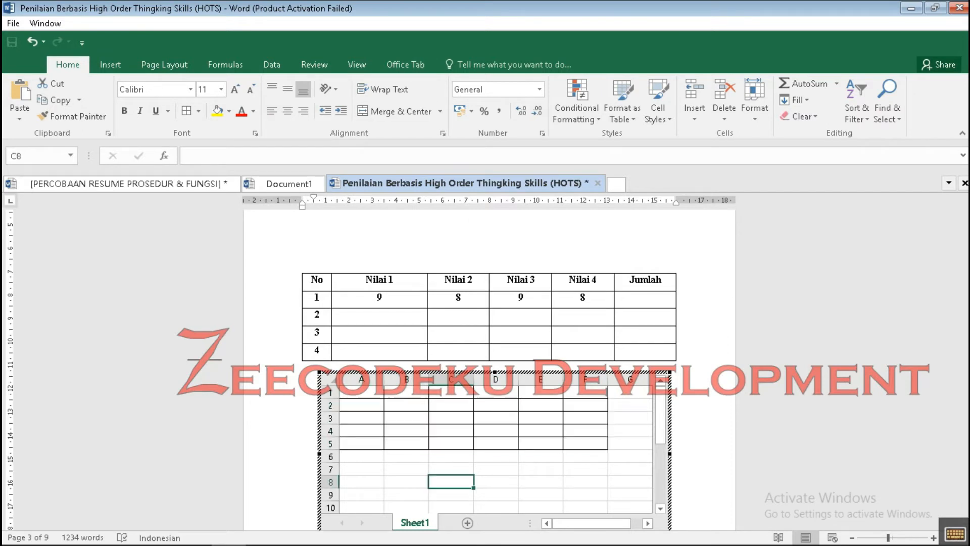
Step: Narrow column A of the embedded spreadsheet to fit a short number column
click(361, 392)
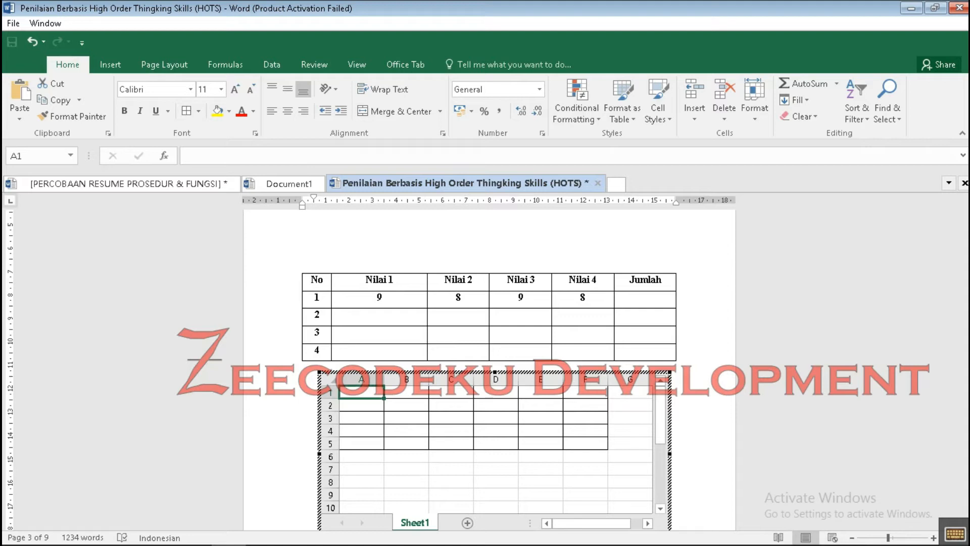
click(361, 417)
drag(383, 379, 355, 379)
Step: Enter the headers "No", "Nilai 1", "Nilai 2", "Nilai 3", "Nilai 4" and "Jumlah" in A1:F1 and make them bold
click(347, 393)
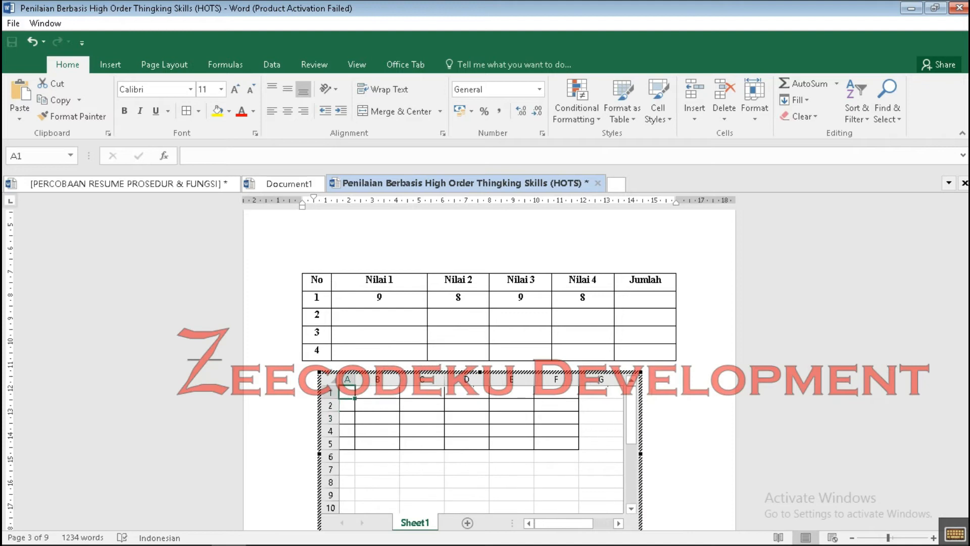
text(No)
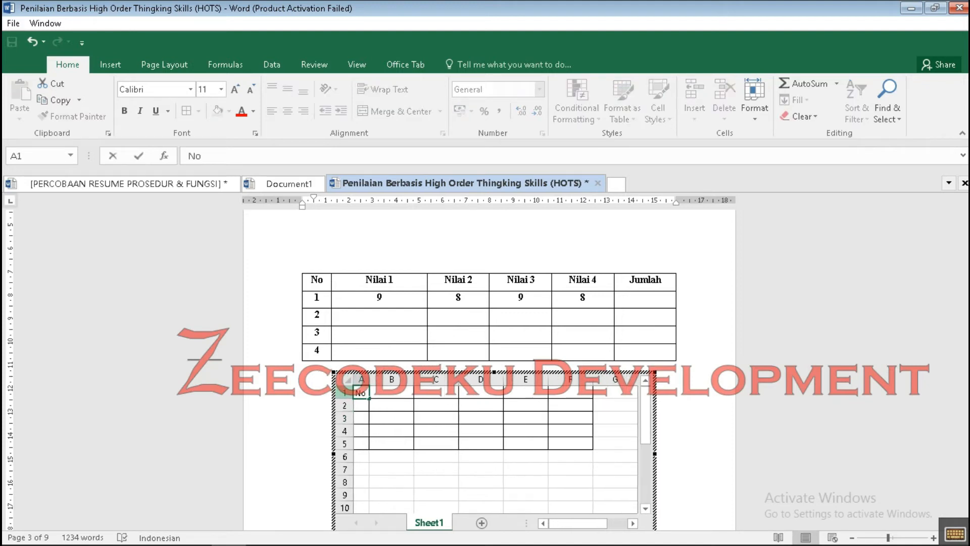
key(Tab)
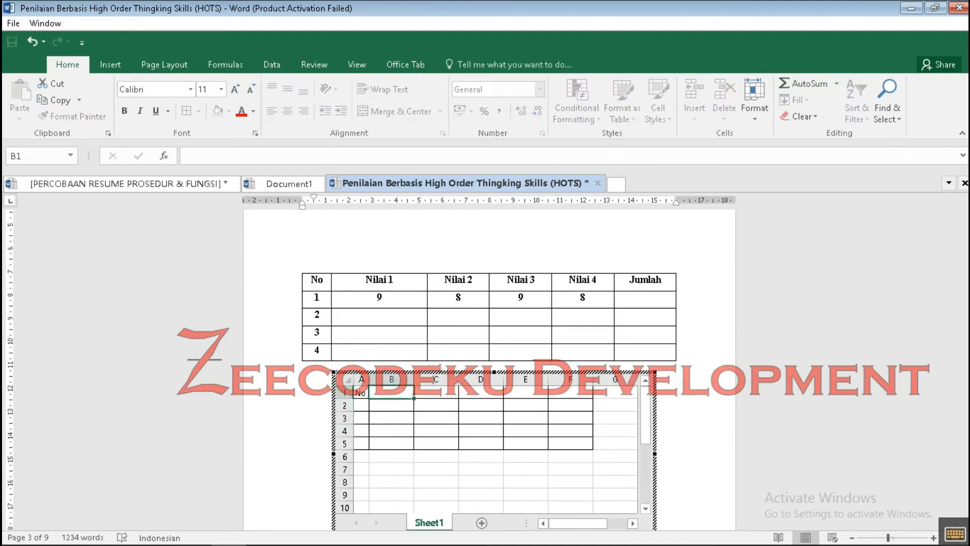
text(Nilai 1)
key(Tab)
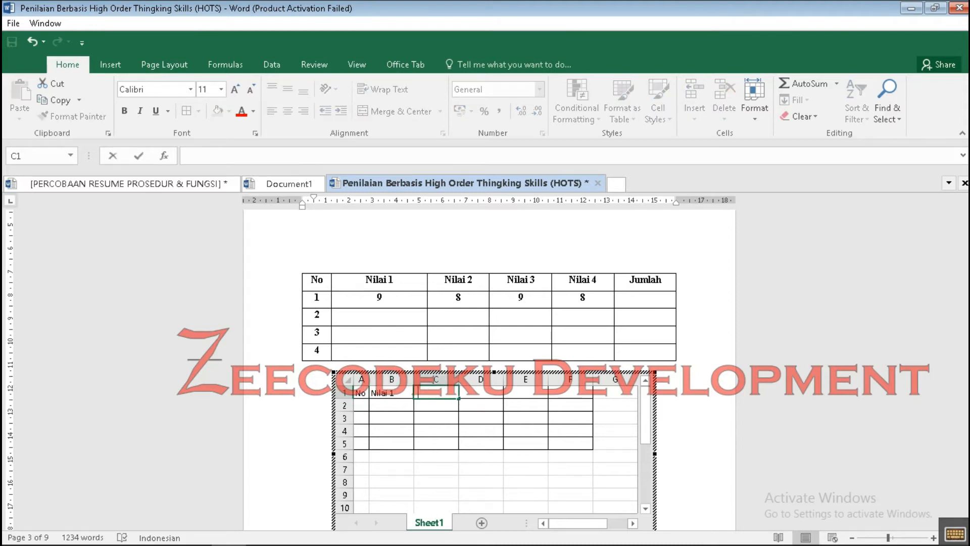
text(Nilai 2)
key(Tab)
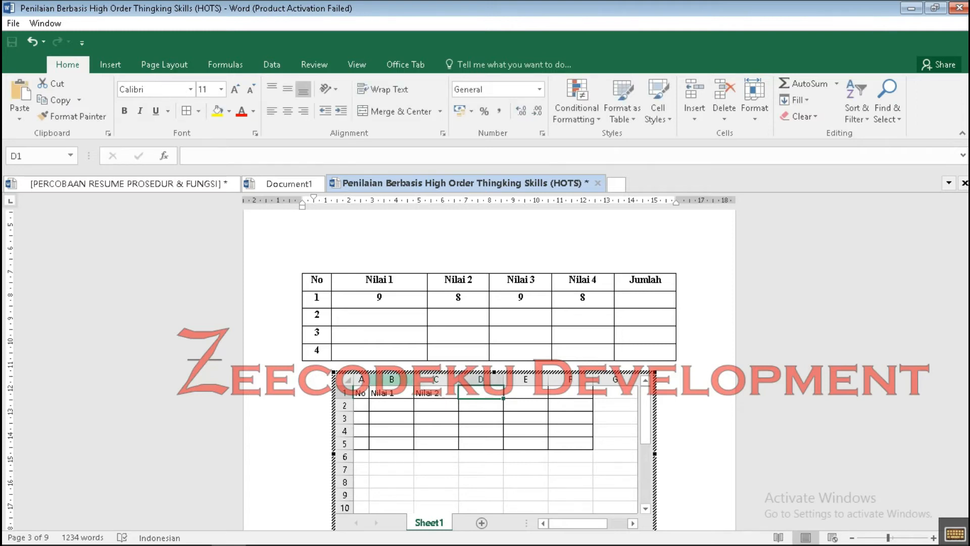
text(Nilai 3)
key(Tab)
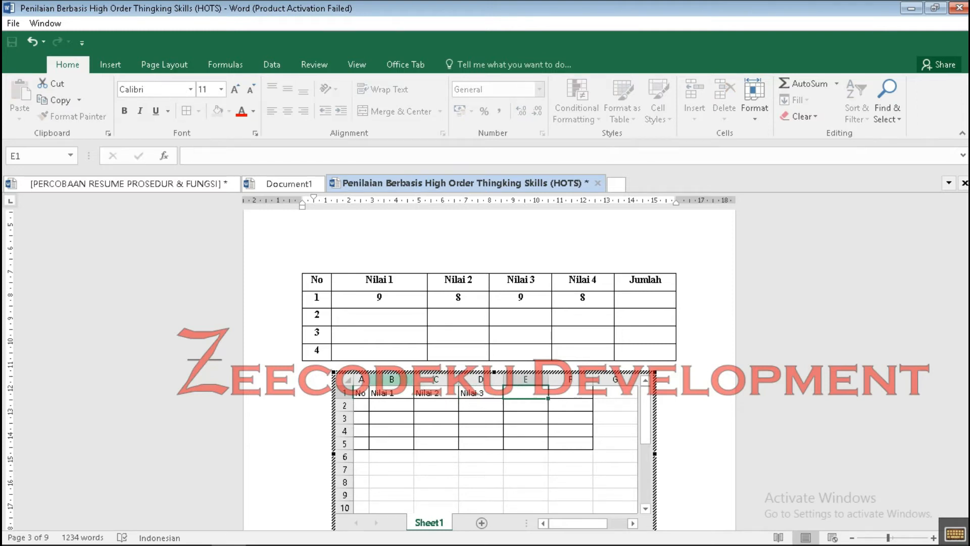
text(Nilai 4)
key(Tab)
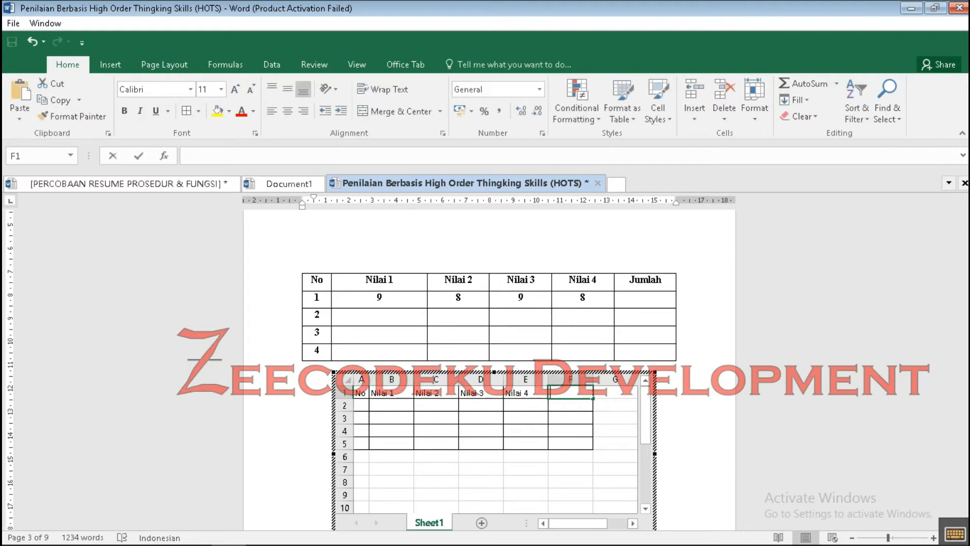
text(Jumlah)
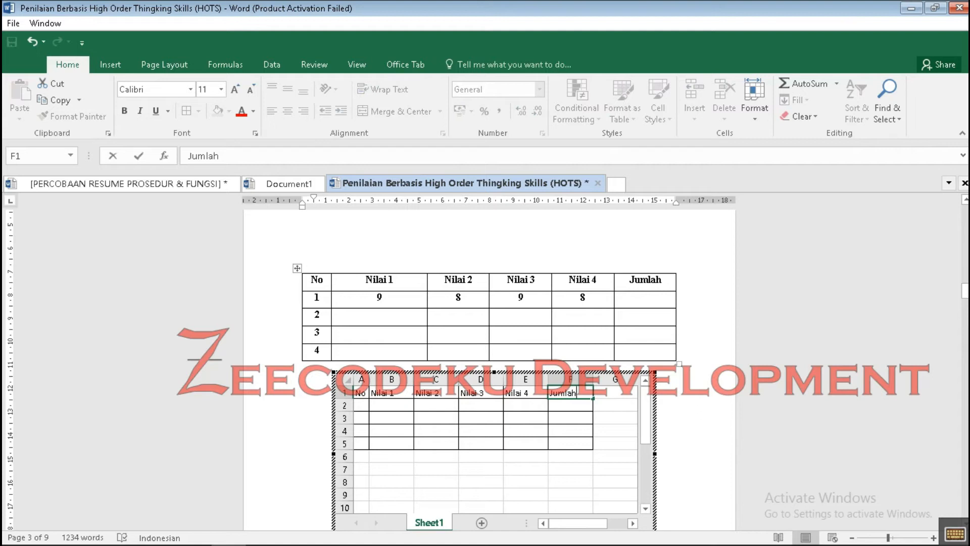
drag(360, 393, 570, 393)
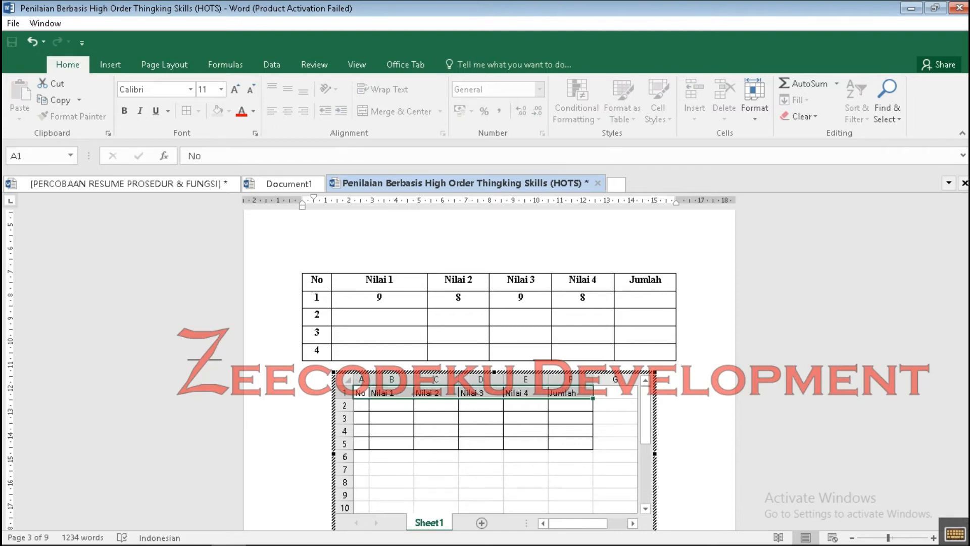
key(ctrl+b)
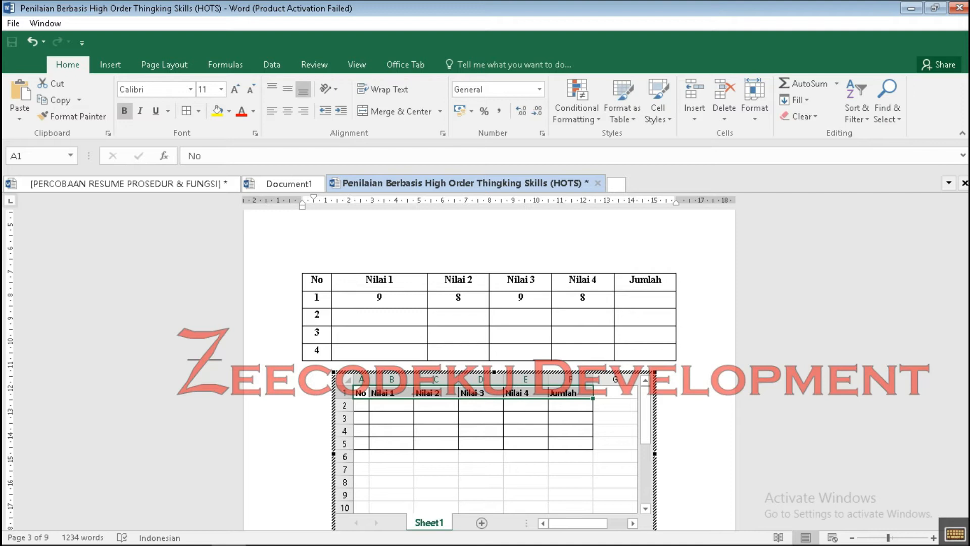
Step: Number the rows 1 to 4 in cells A2:A5 of the embedded spreadsheet
key(Down)
text(1)
key(Return)
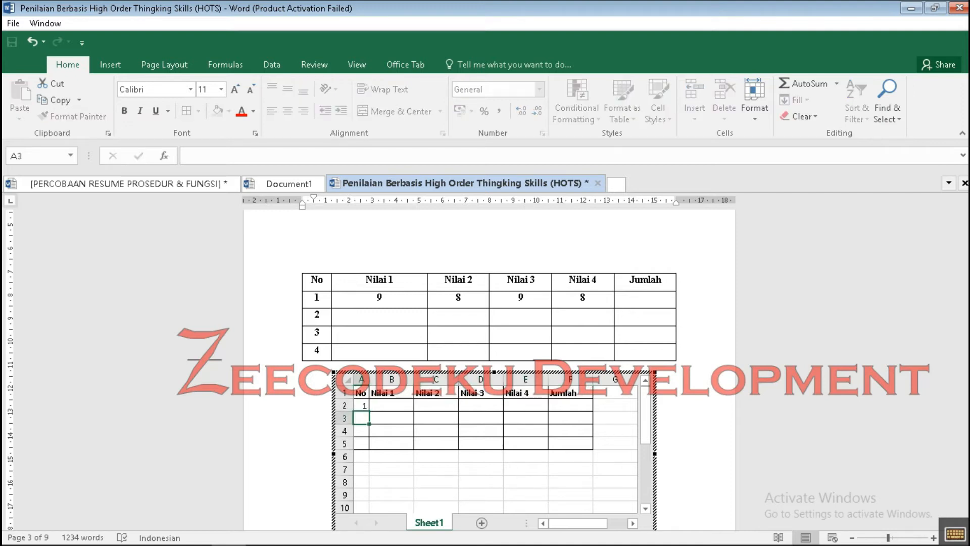
text(2)
key(Return)
text(3)
key(Return)
text(4)
Step: Center the contents of cells A1:A5 and make the row numbers bold
drag(361, 392, 361, 444)
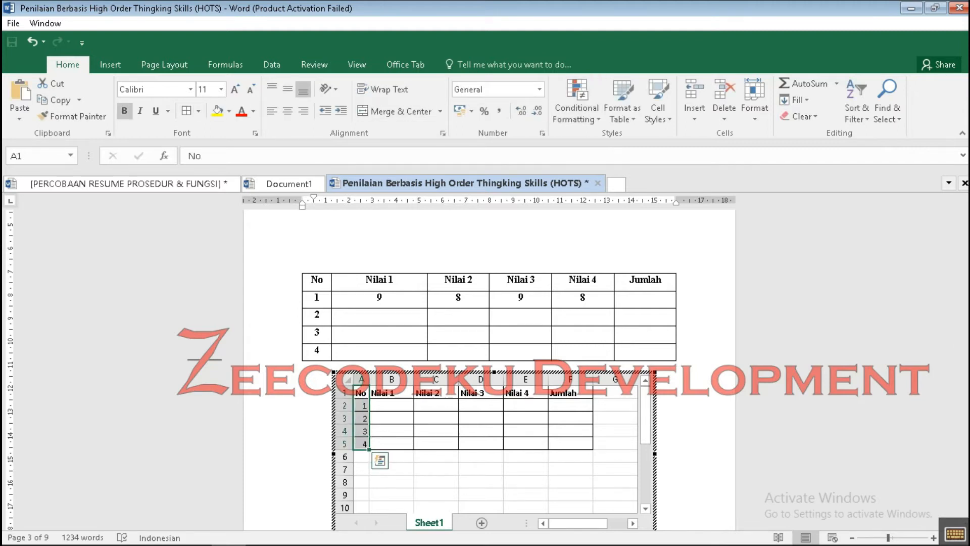
click(287, 111)
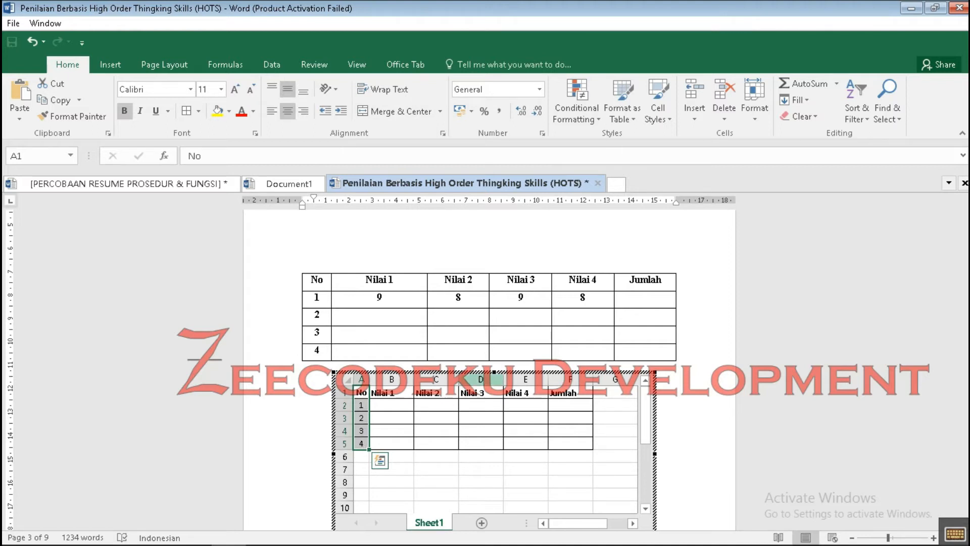
click(125, 111)
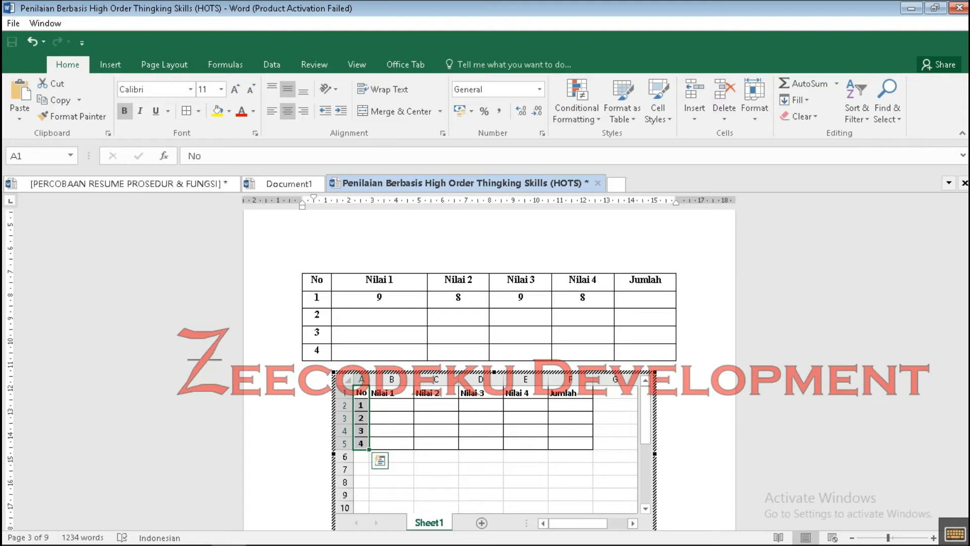
Step: Enter the scores 9, 8, 9 and 8 for row number 1 in cells B2:E2
click(391, 405)
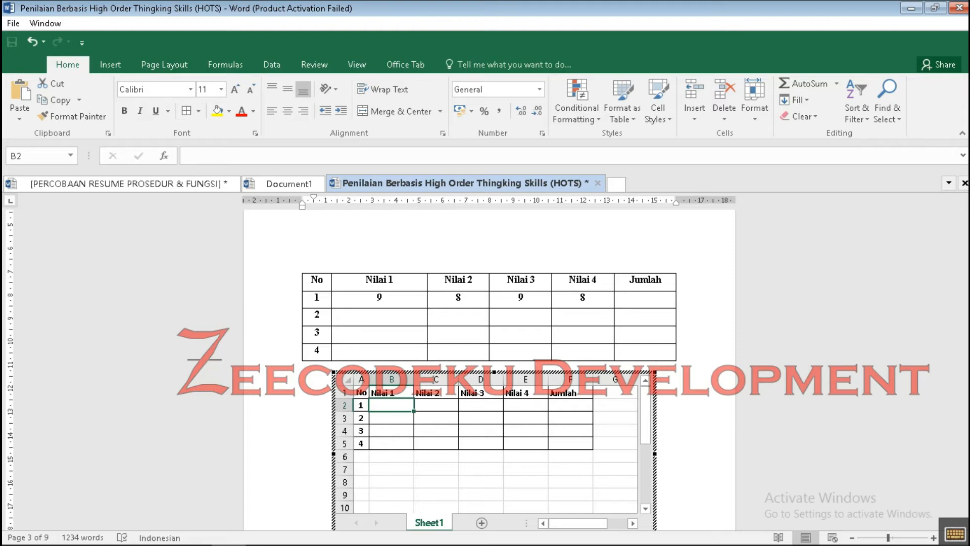
text(9)
key(Tab)
text(8)
key(Tab)
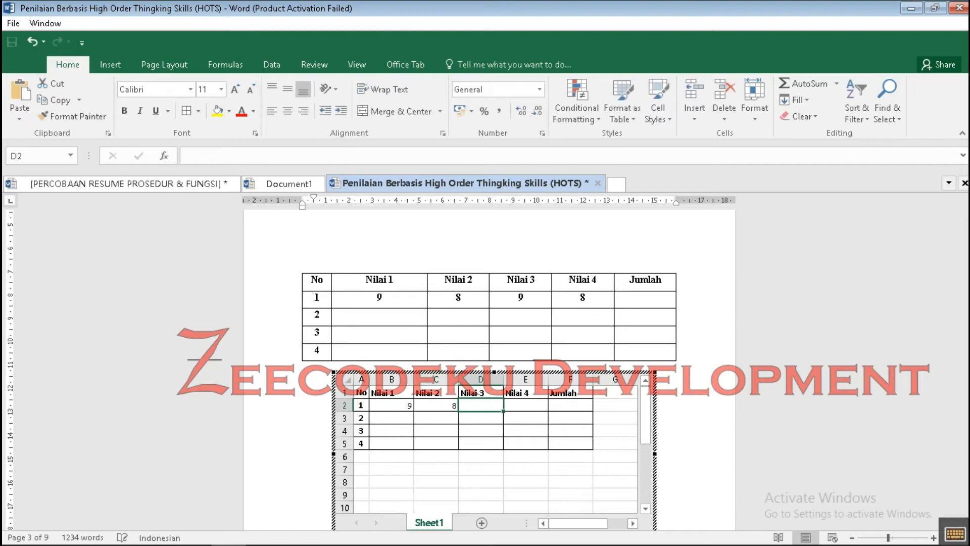
text(9)
key(Tab)
text(8)
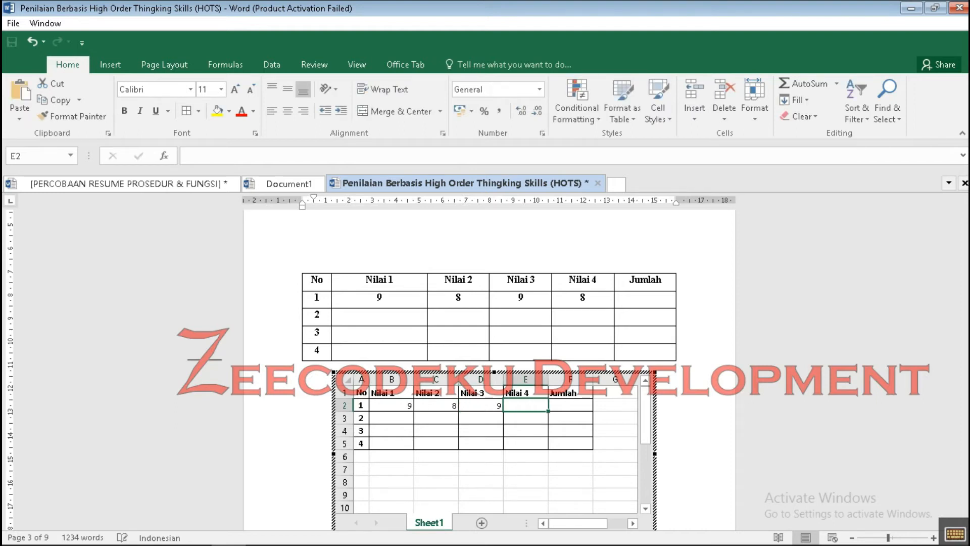
Step: Make cells B2:F5 of the embedded spreadsheet bold and center them horizontally
mouse_move(392, 405)
mouse_down()
mouse_move(526, 443)
mouse_move(570, 443)
mouse_up()
key(ctrl+b)
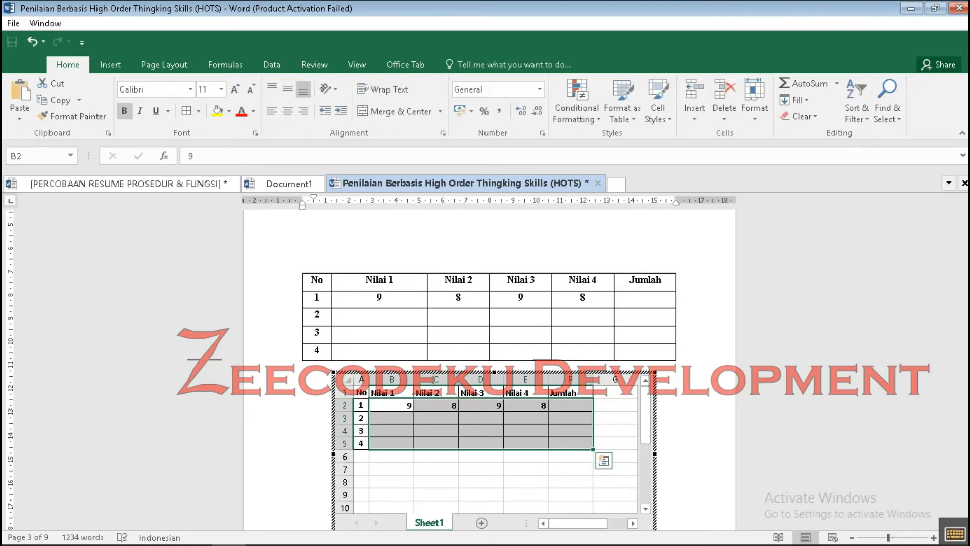
click(287, 111)
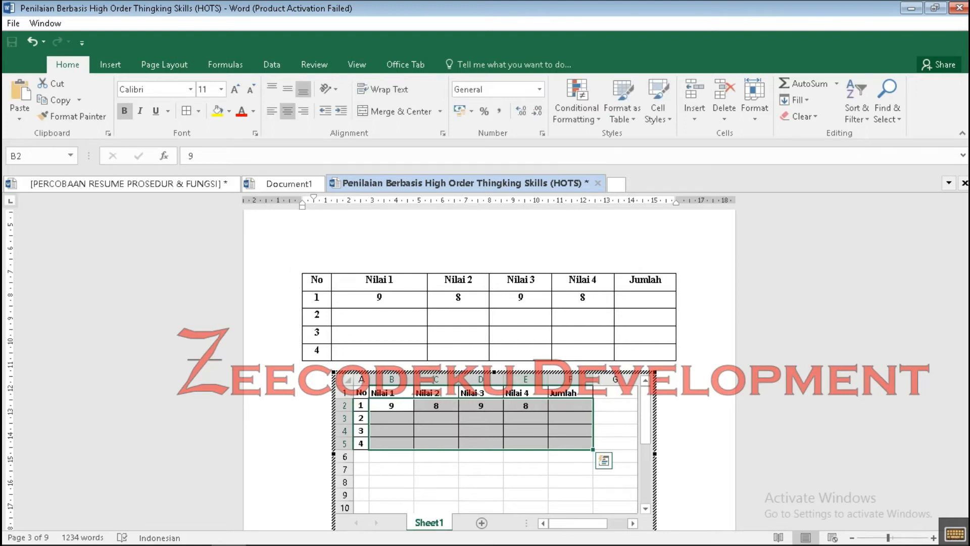
click(611, 418)
Step: Insert the Math & Trig function SUM in cell F2 under "Jumlah"
click(570, 405)
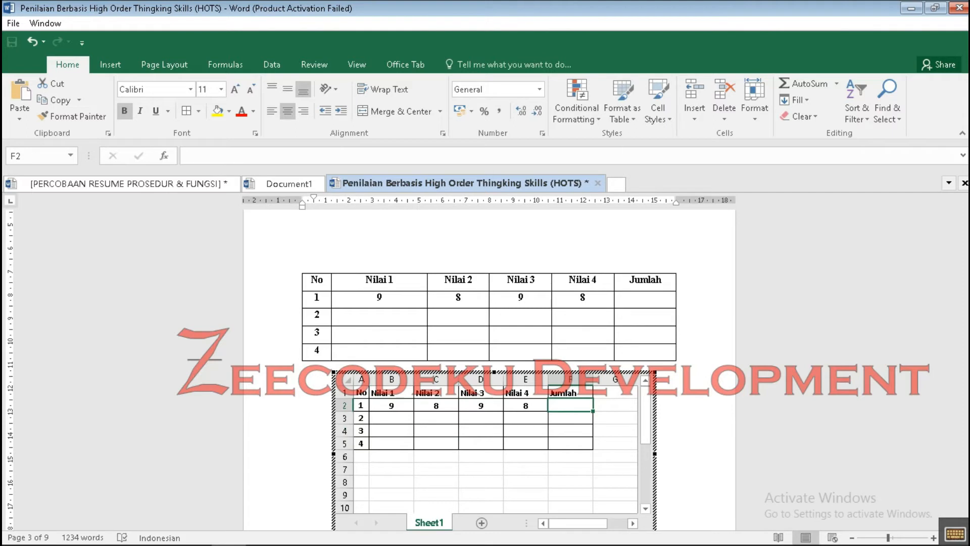
click(571, 431)
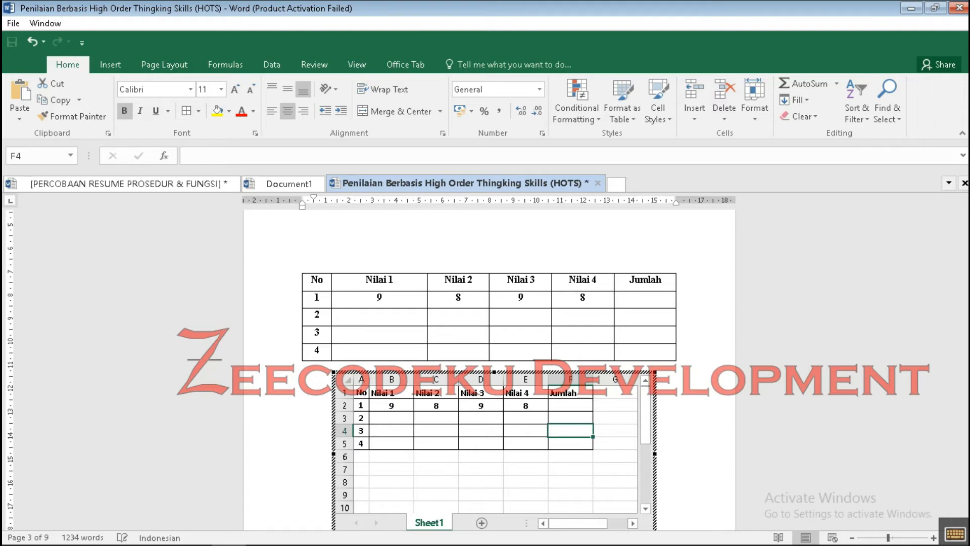
click(571, 405)
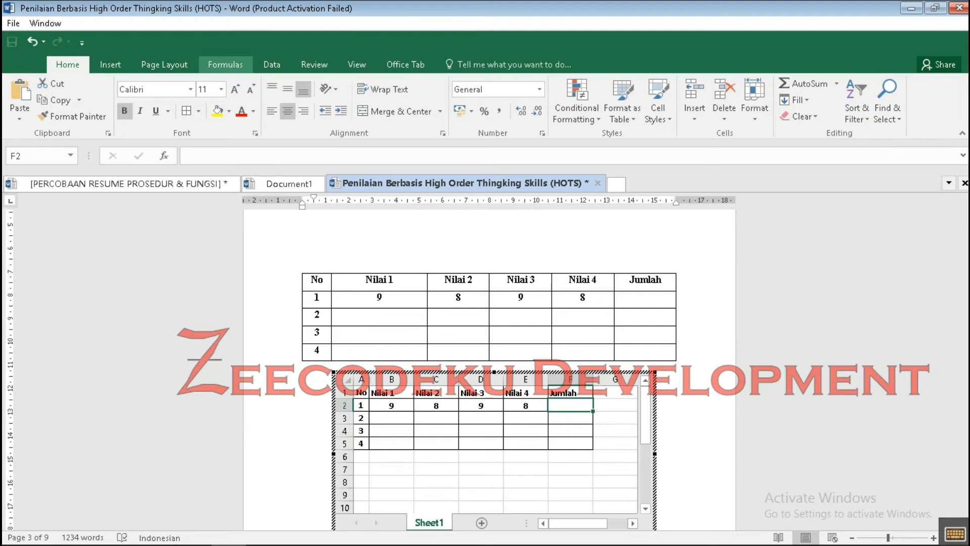
click(225, 64)
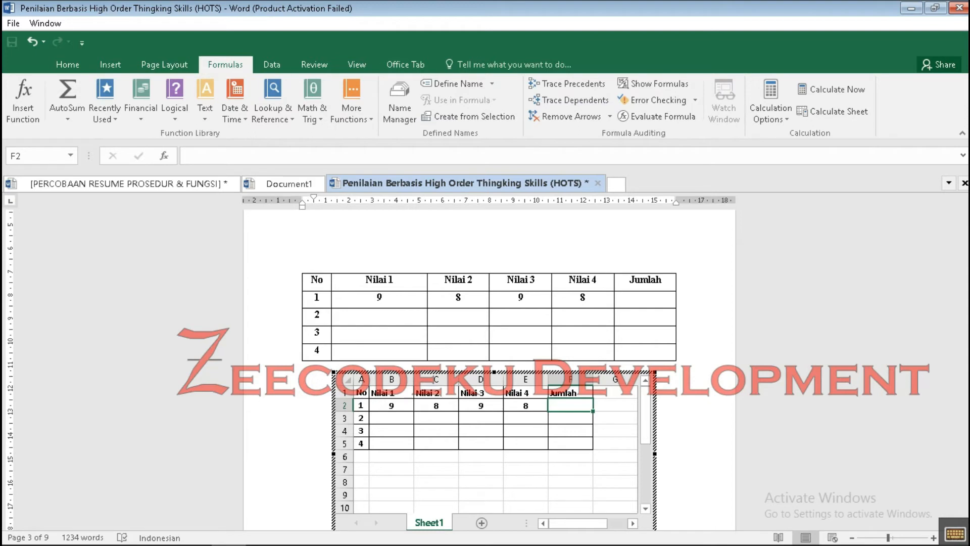
click(313, 101)
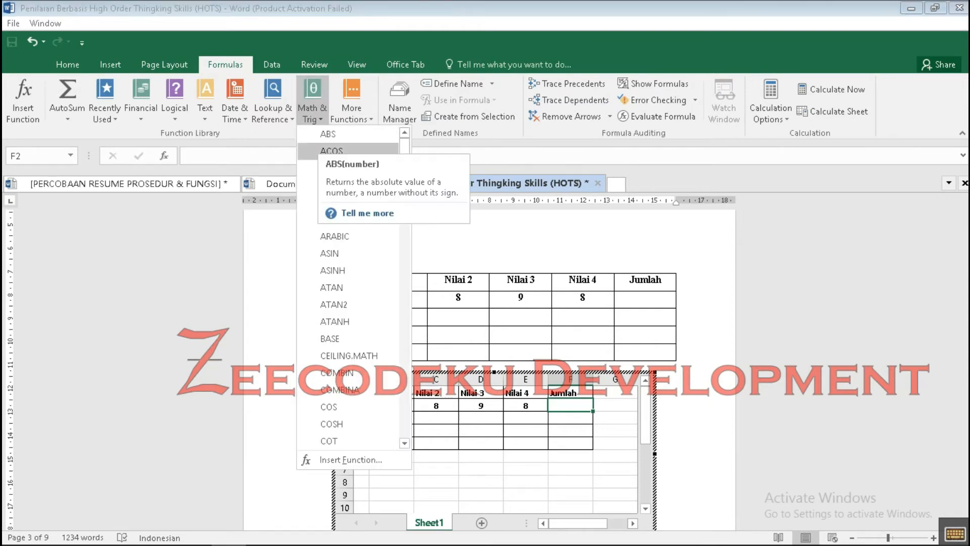
scroll(349, 235, down, 10)
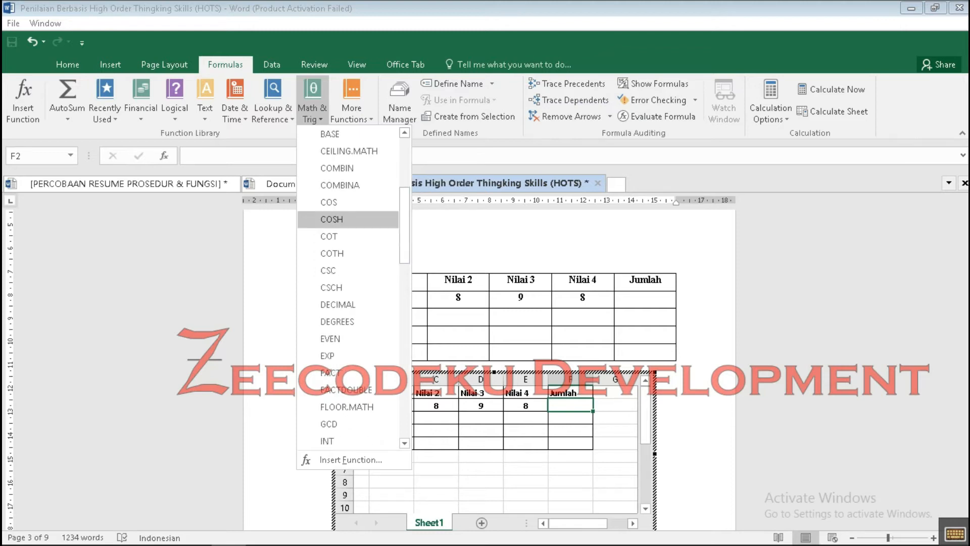
scroll(349, 234, down, 8)
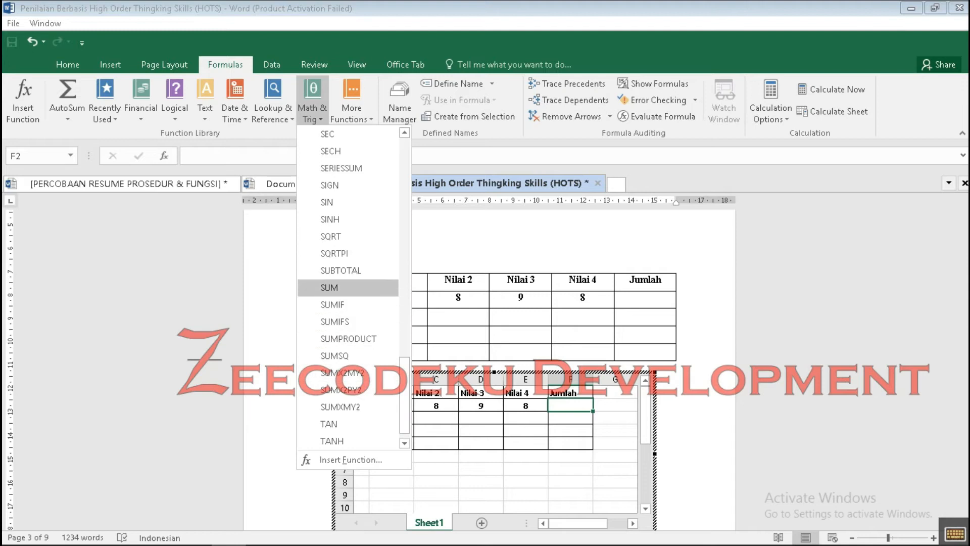
click(329, 288)
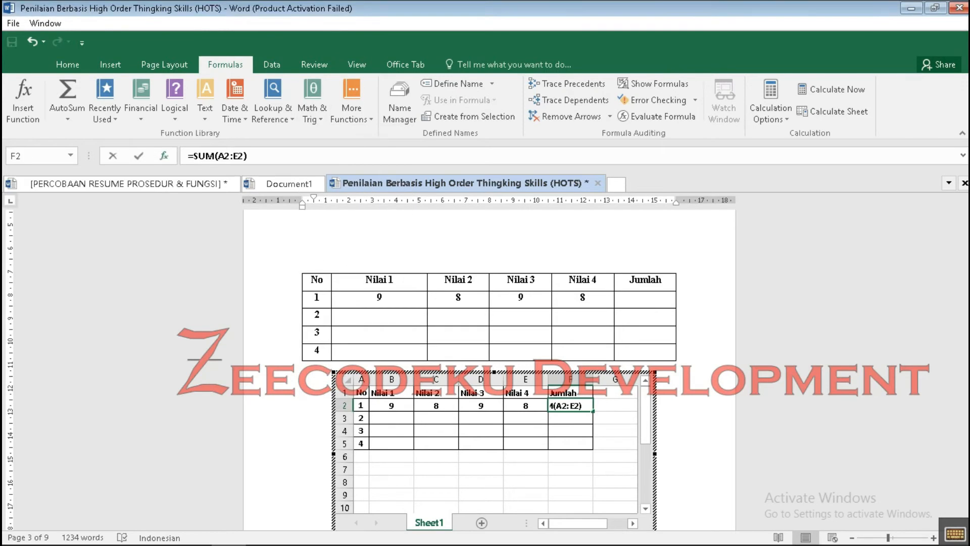
Step: Set the SUM function's first argument to the range B2:E2 and accept the formula in F2
drag(755, 311, 737, 112)
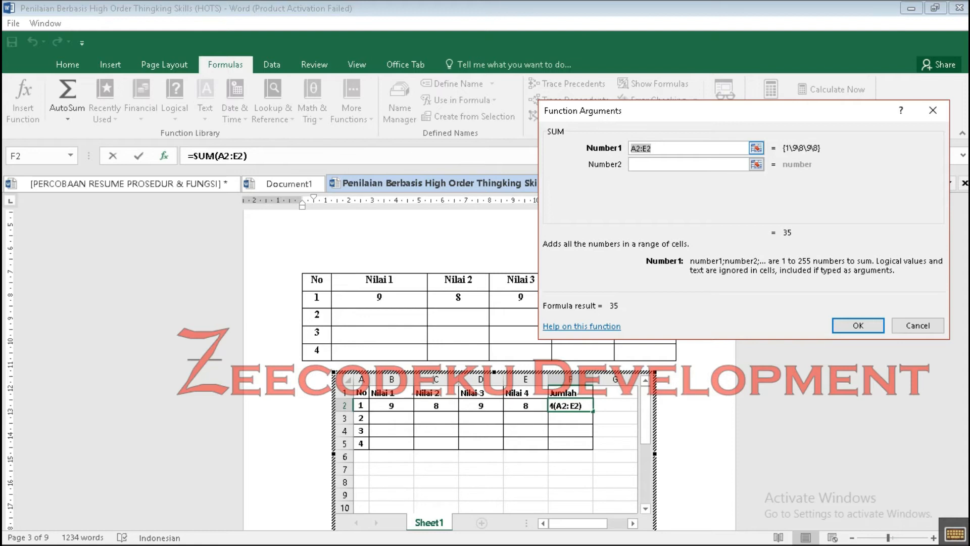
click(756, 148)
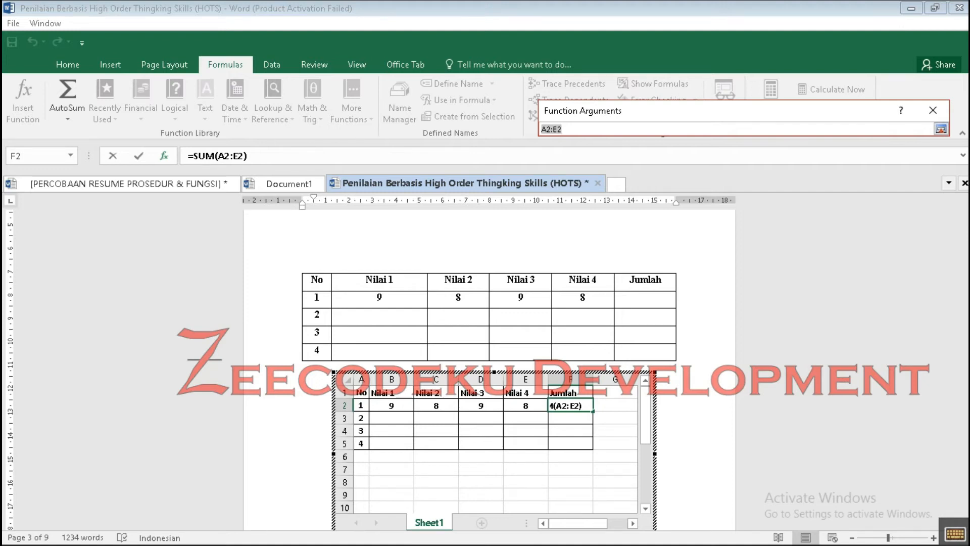
click(391, 406)
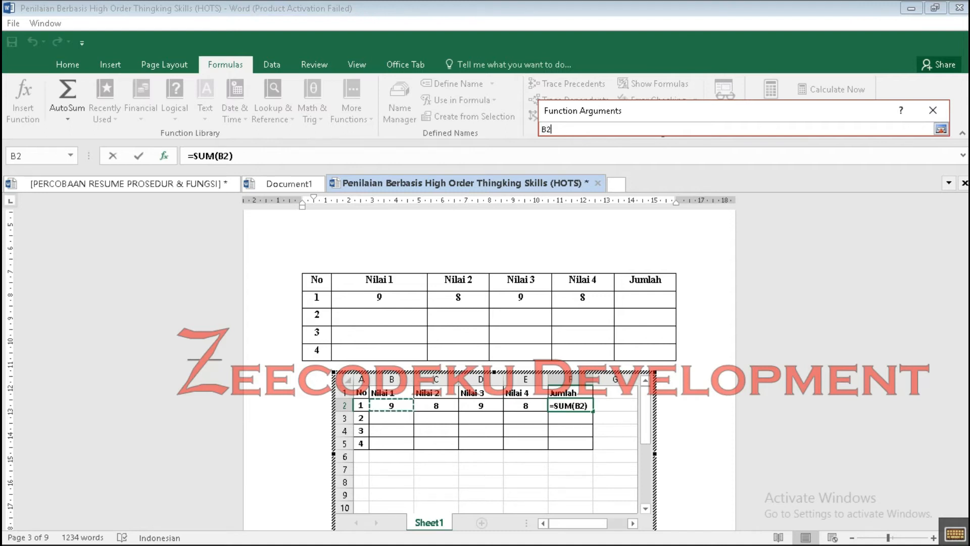
drag(391, 406, 543, 409)
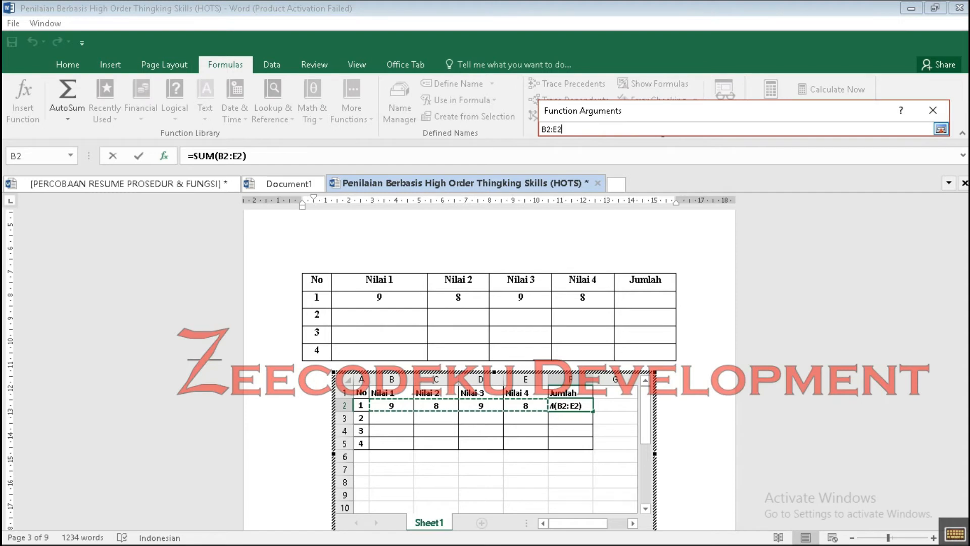
click(940, 128)
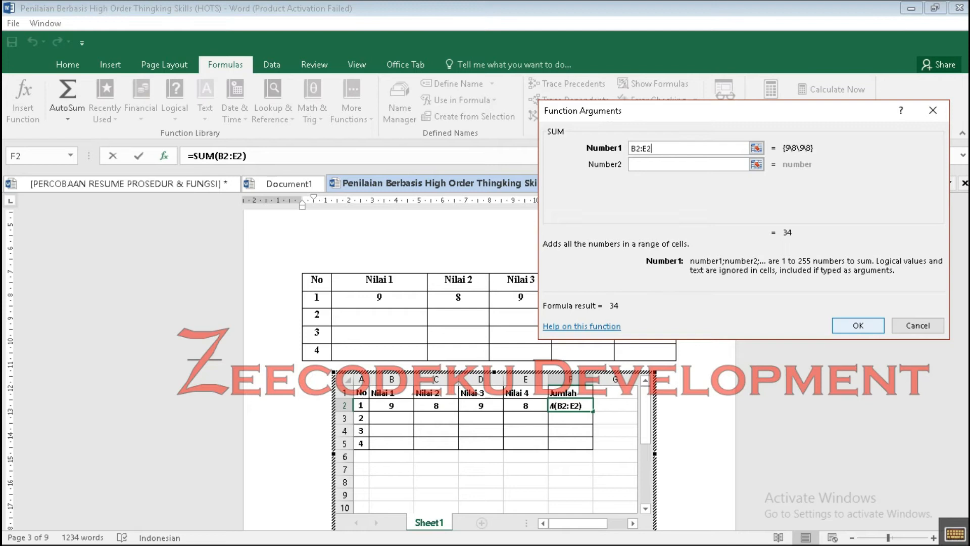
click(857, 326)
click(614, 443)
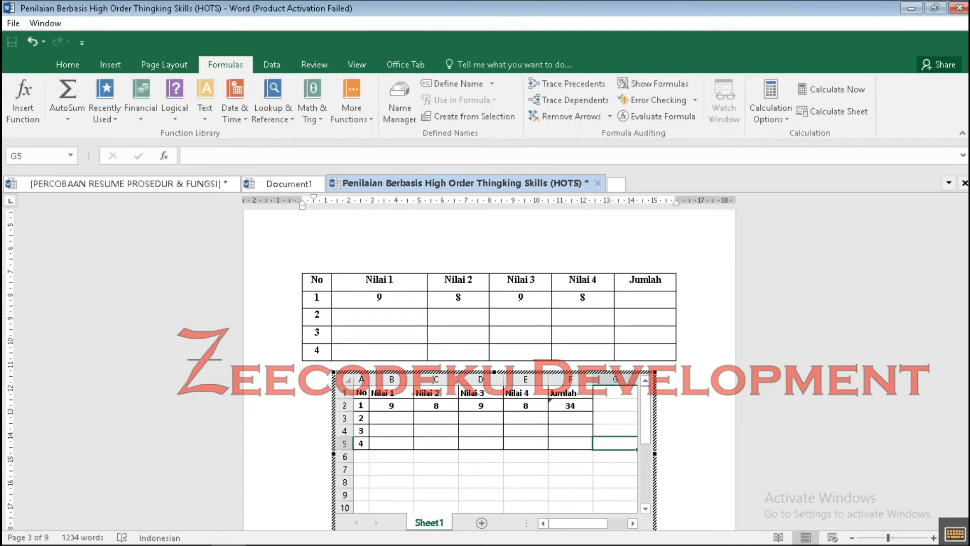
click(570, 405)
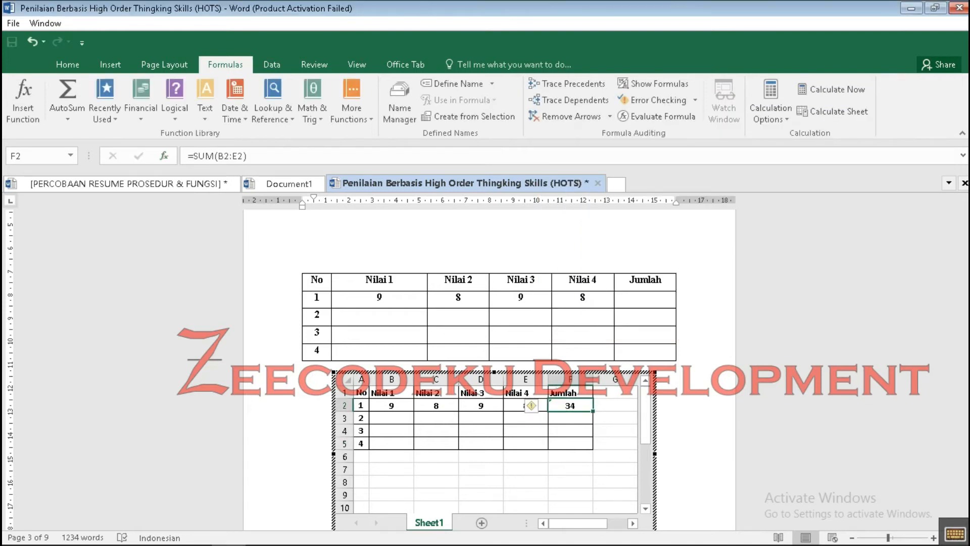
Step: Enter the header "Rata-Rata" in cell G1, beside "Jumlah"
click(615, 392)
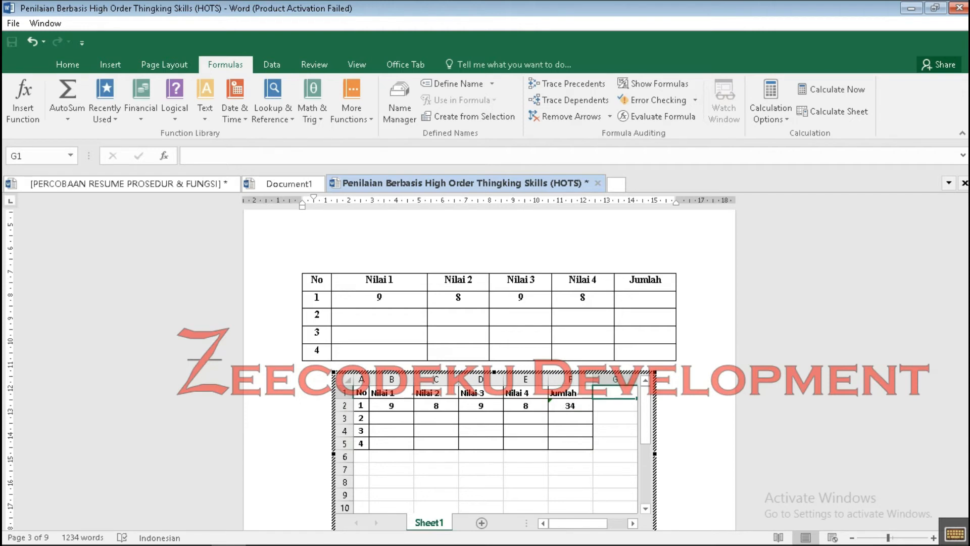
text(Rt)
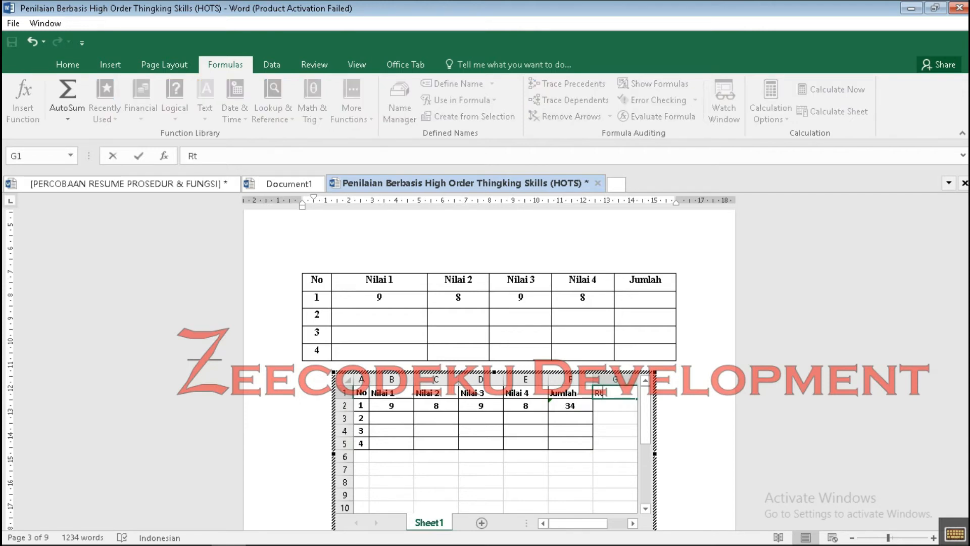
key(BackSpace)
text(ata-Rata)
click(571, 418)
Step: Apply all borders to cells G1:G5 of the "Rata-Rata" column
drag(615, 443, 615, 393)
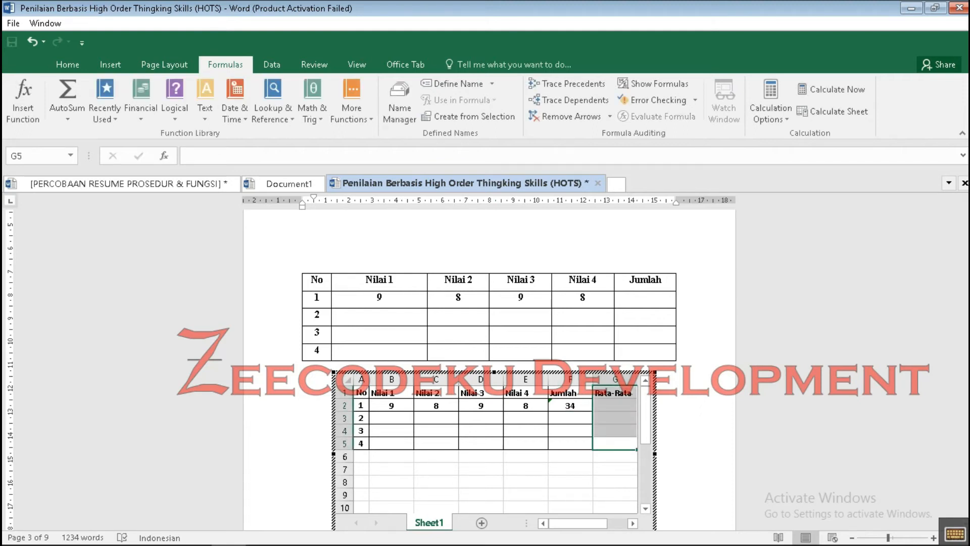
click(67, 64)
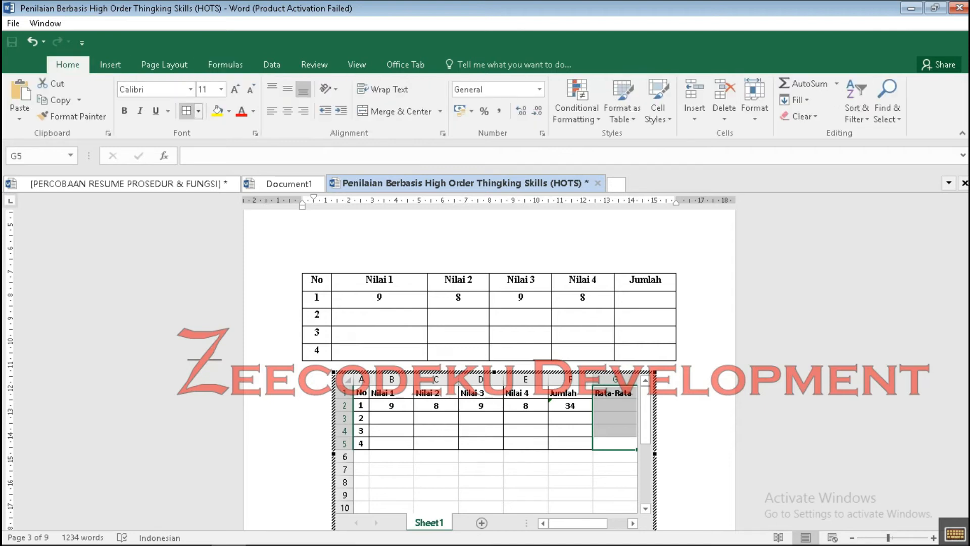
click(187, 110)
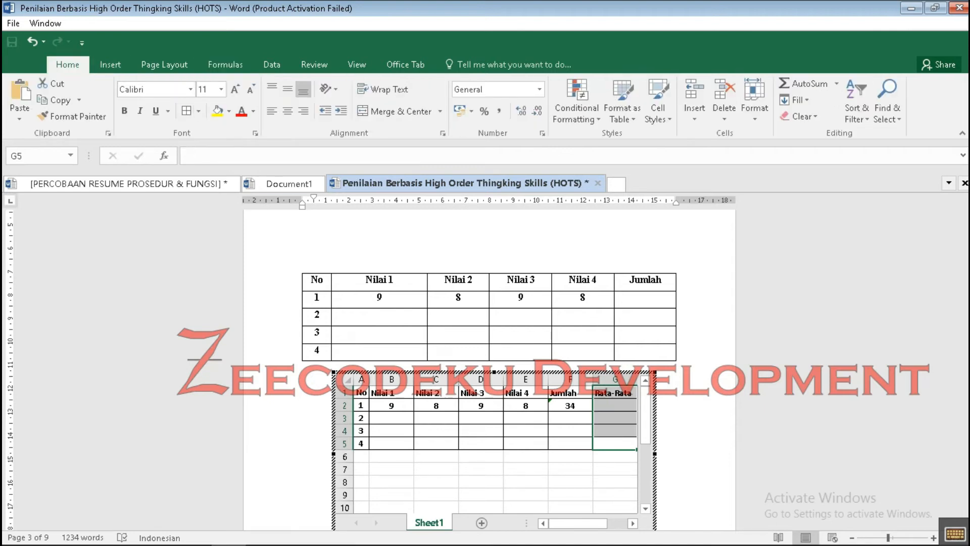
click(526, 443)
Step: Look through the Math & Trig, Logical and Text function lists for an averaging function for cell G2
click(614, 405)
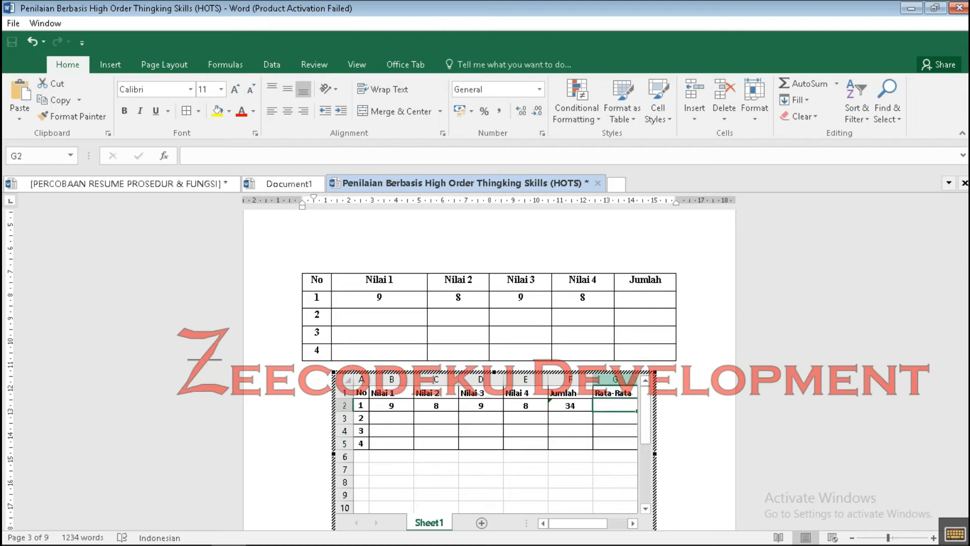
click(225, 64)
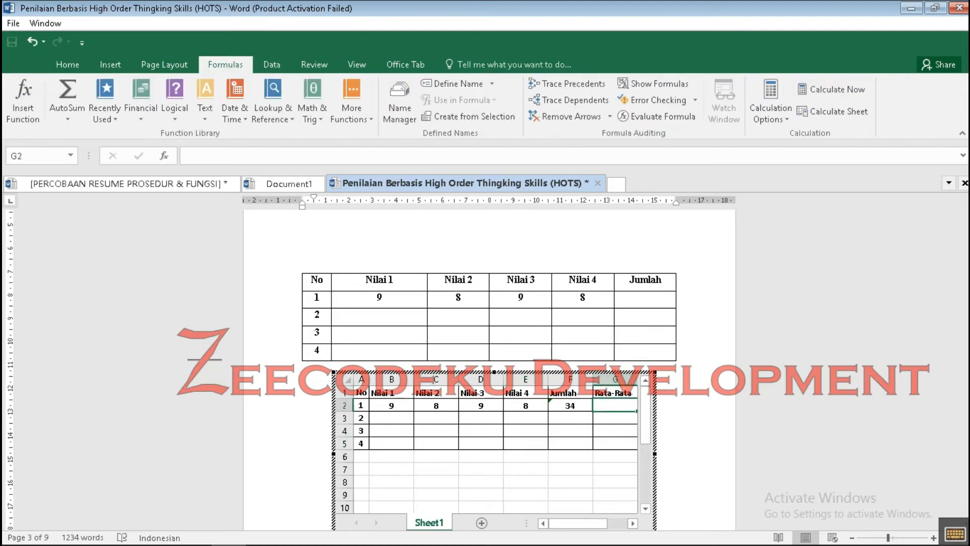
click(312, 101)
scroll(348, 305, down, 5)
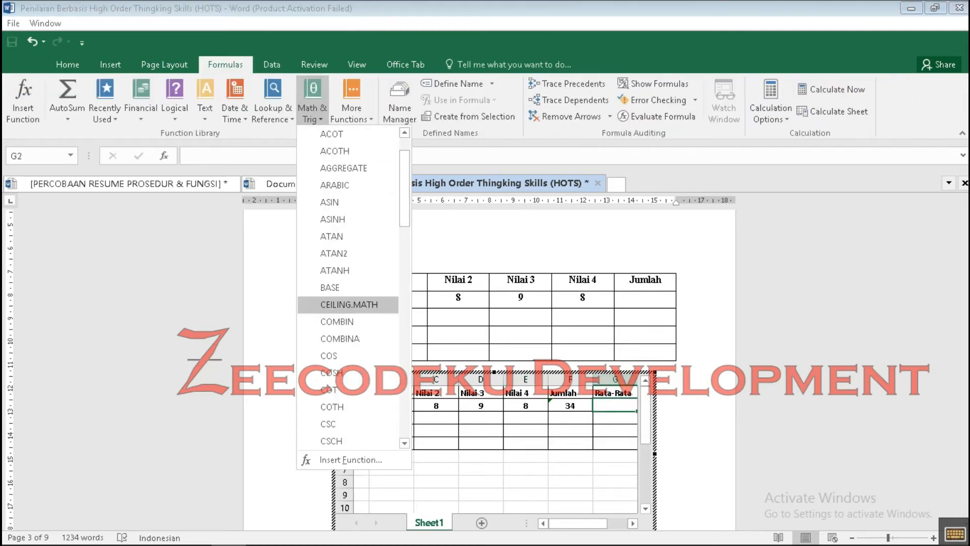
scroll(348, 222, down, 2)
scroll(349, 222, up, 7)
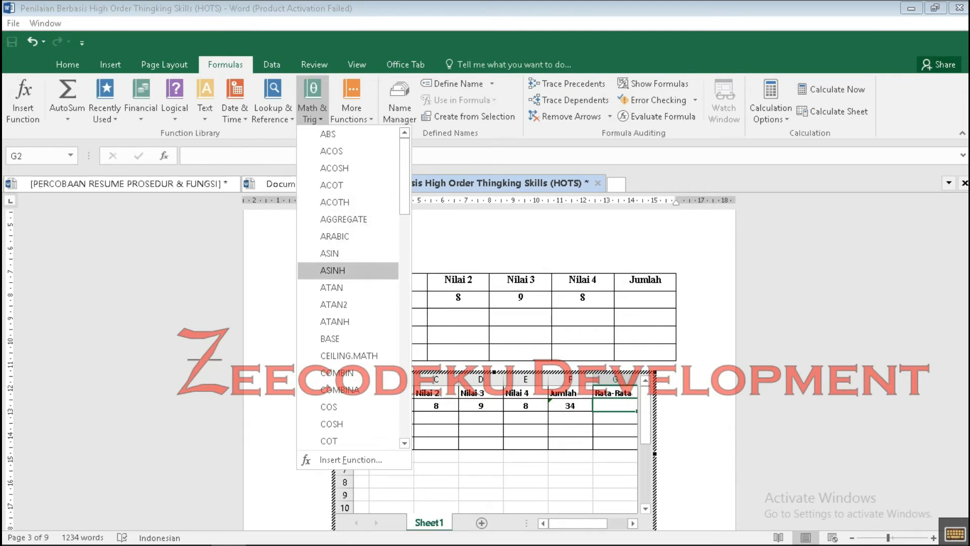
scroll(348, 338, down, 3)
scroll(349, 339, down, 3)
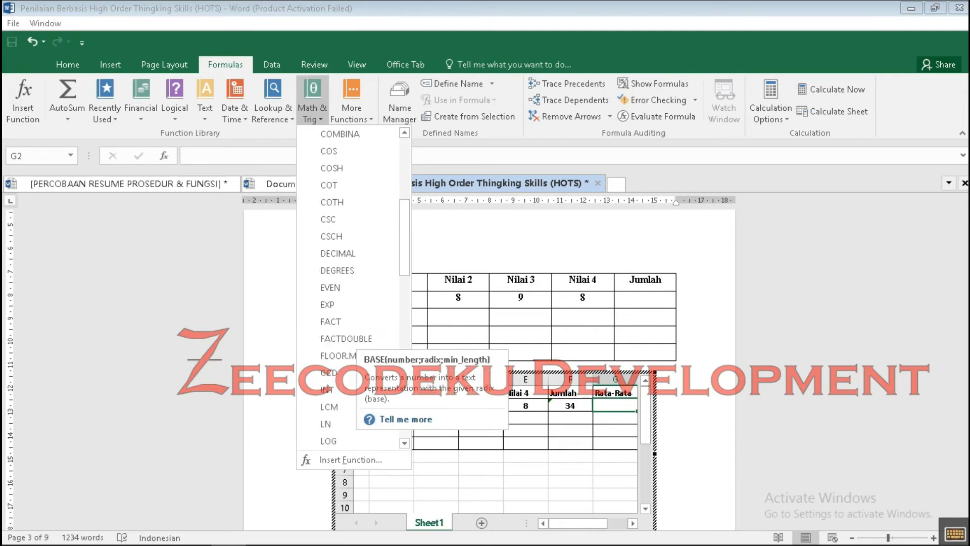
scroll(348, 339, down, 12)
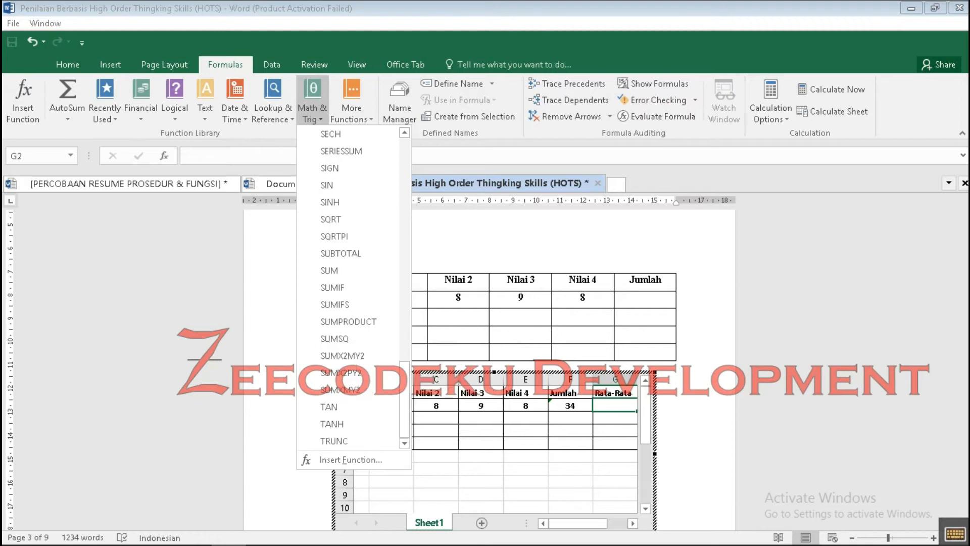
scroll(349, 338, up, 4)
scroll(349, 238, up, 15)
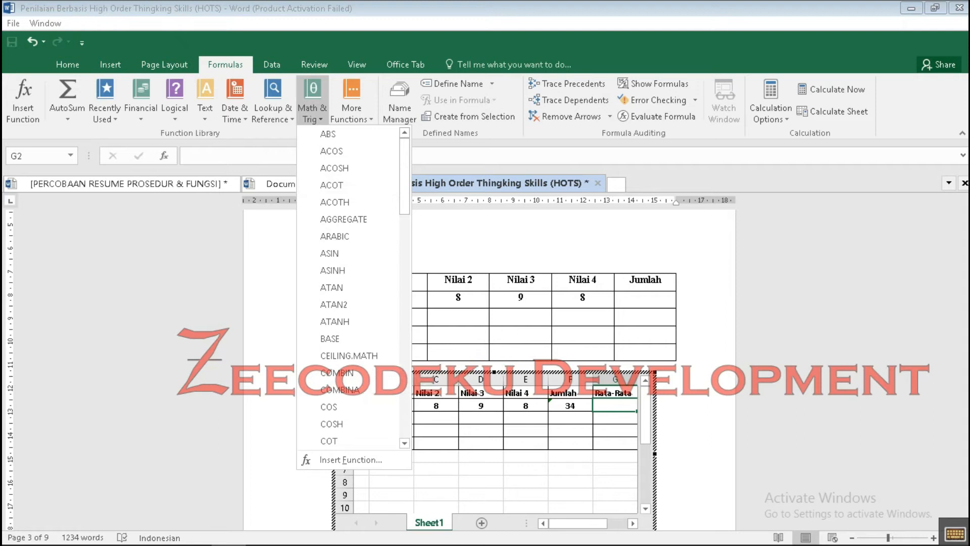
click(175, 108)
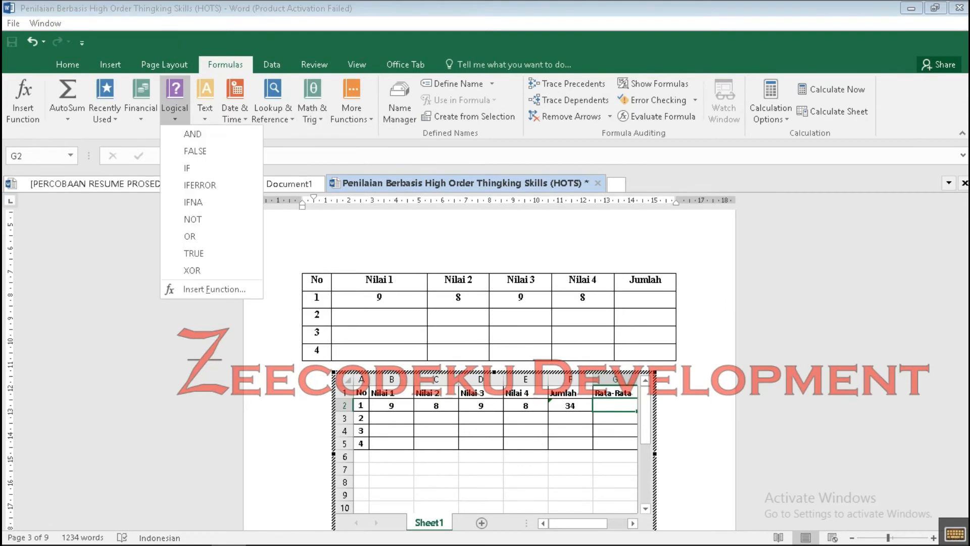
click(205, 107)
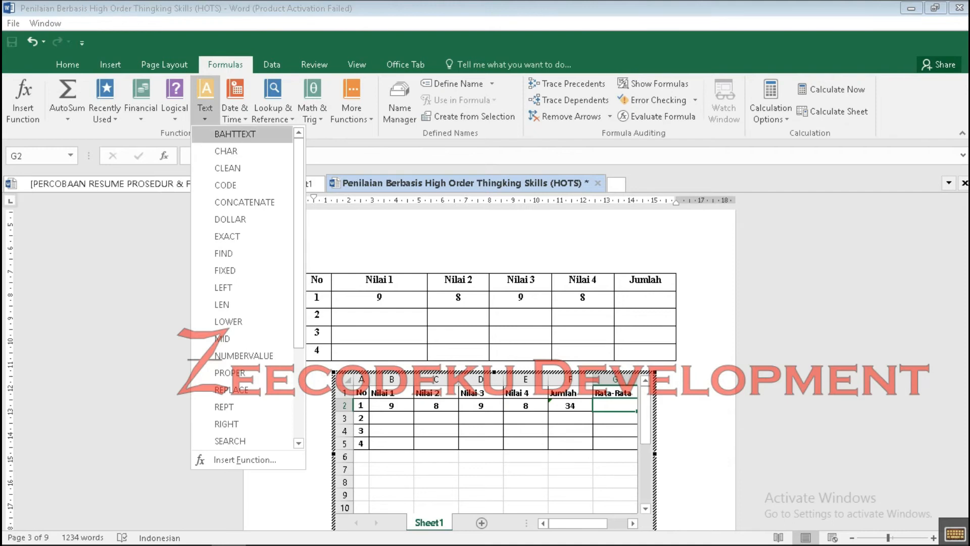
click(104, 107)
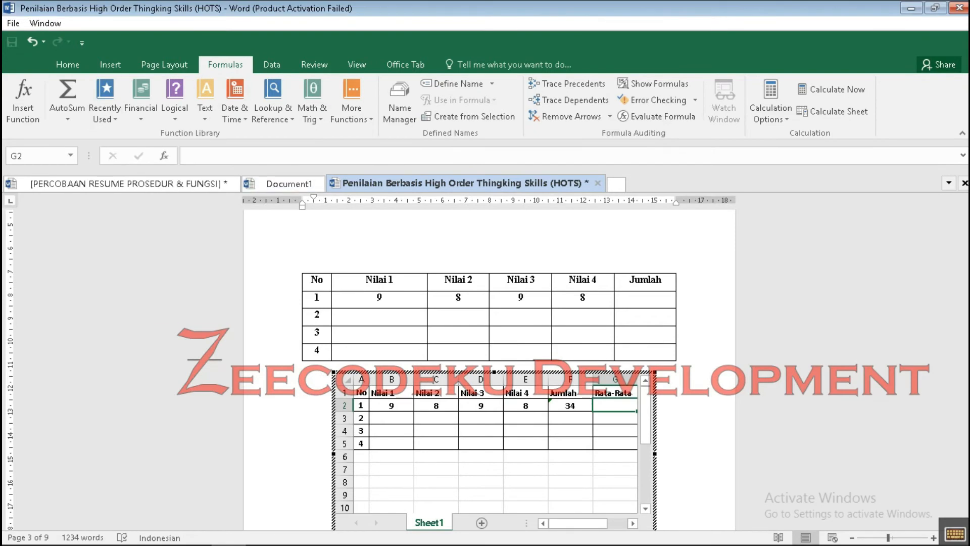
click(188, 156)
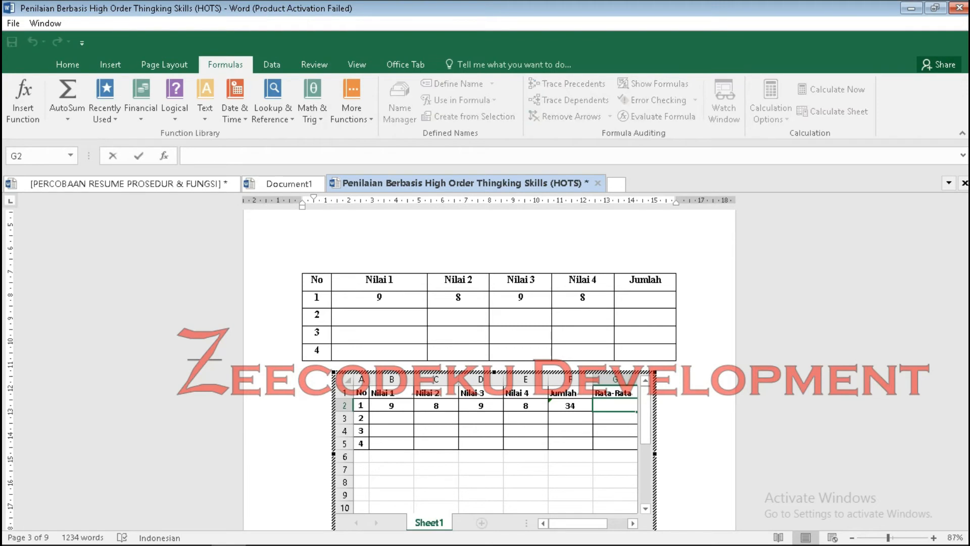
text(=)
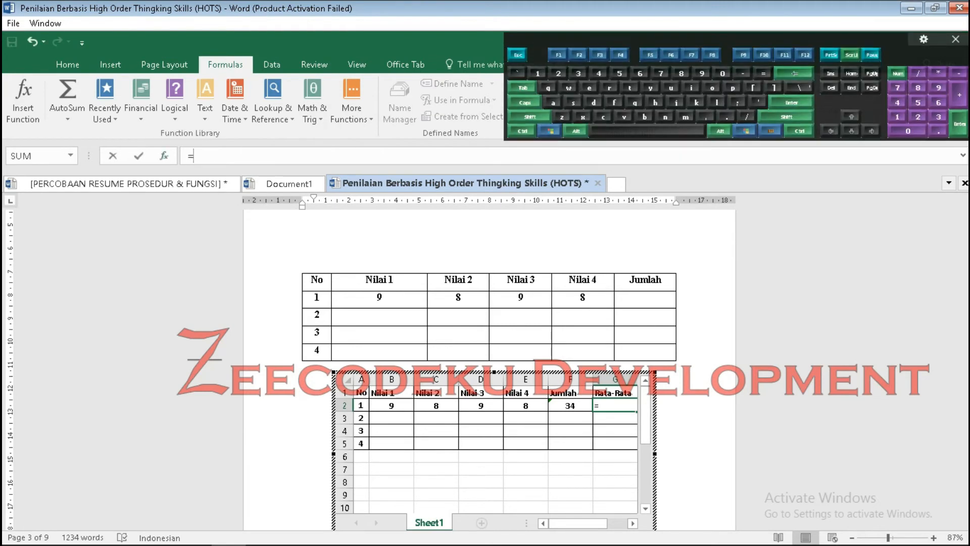
text(AVA)
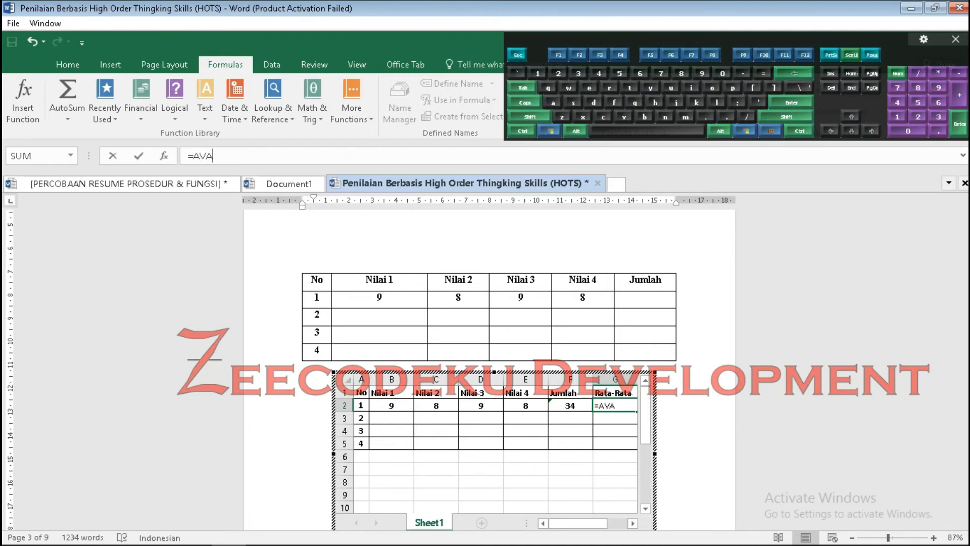
key(BackSpace)
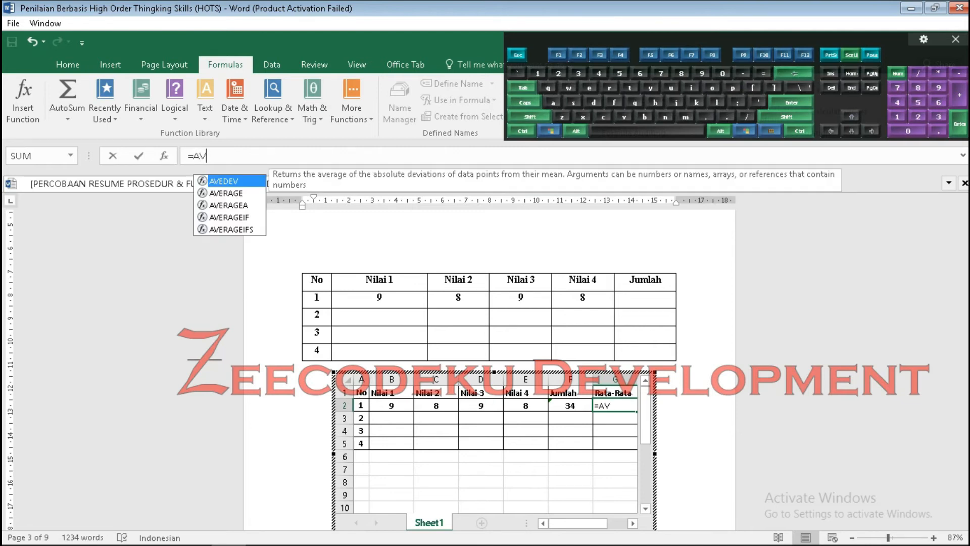
key(Down)
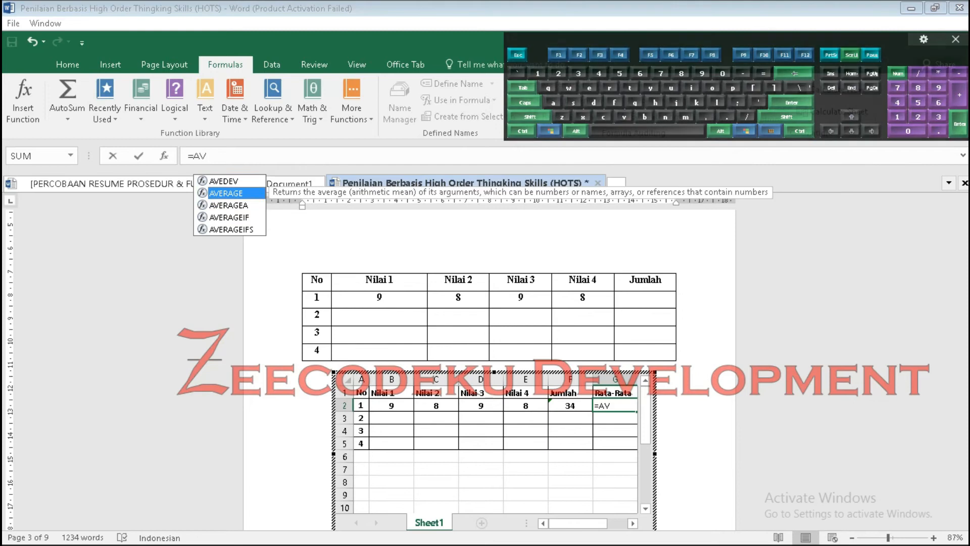
key(Escape)
key(Escape)
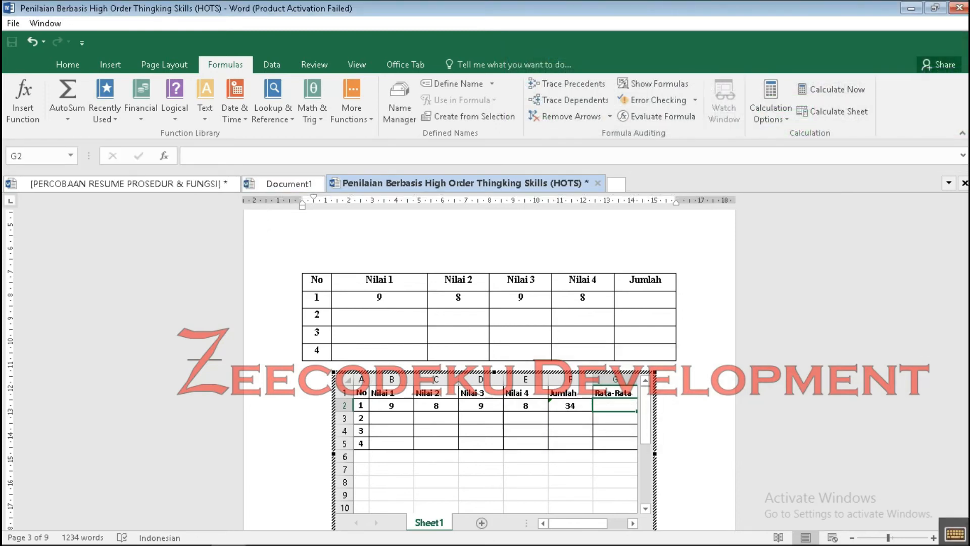
click(189, 155)
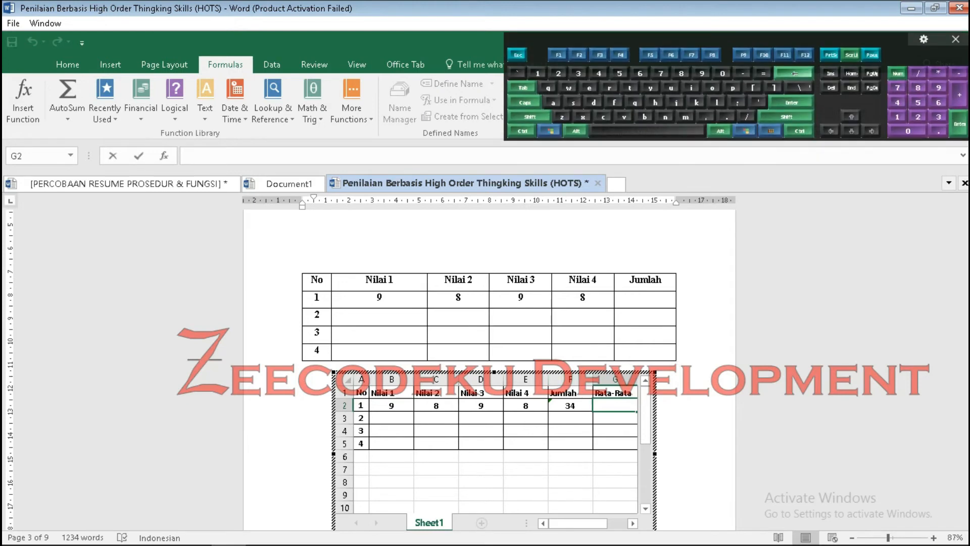
text(=A)
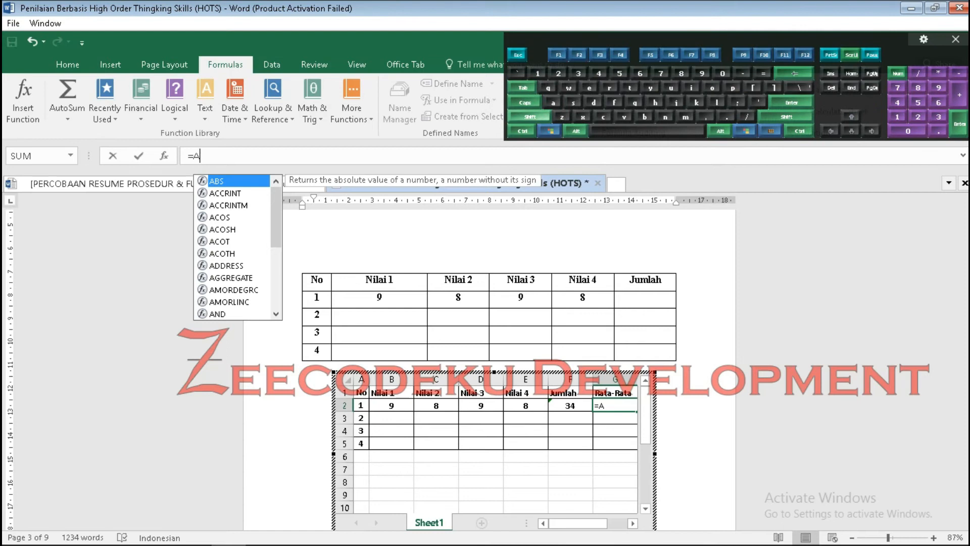
text(VA)
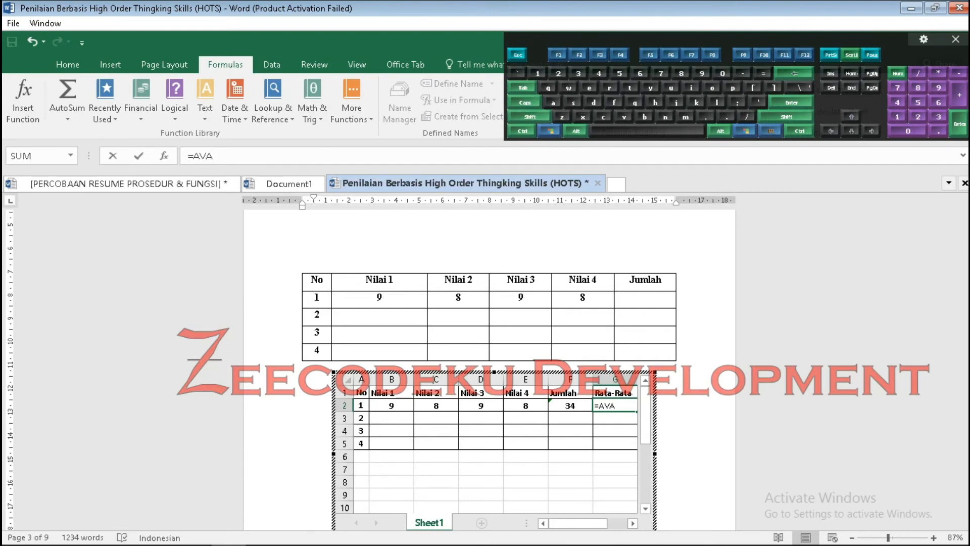
key(BackSpace)
key(Down)
key(Tab)
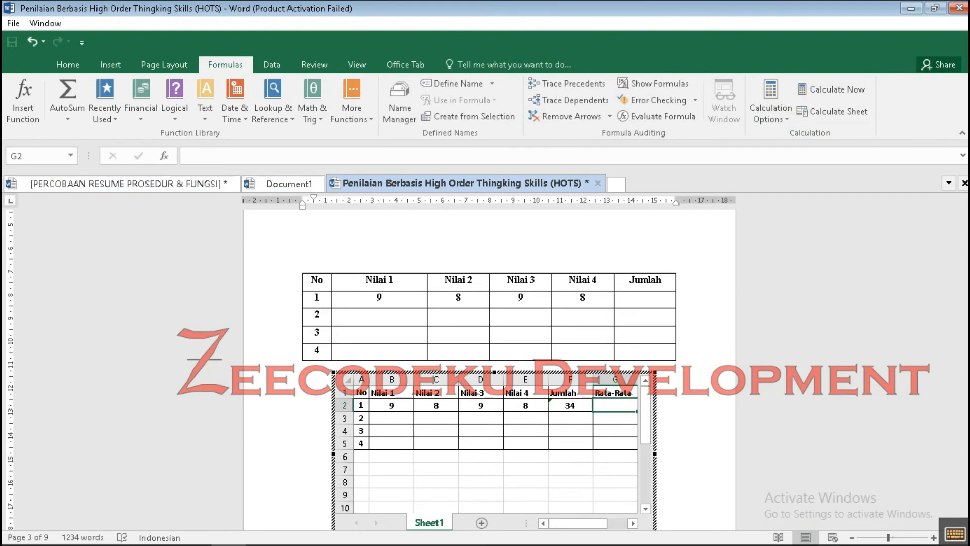
click(189, 156)
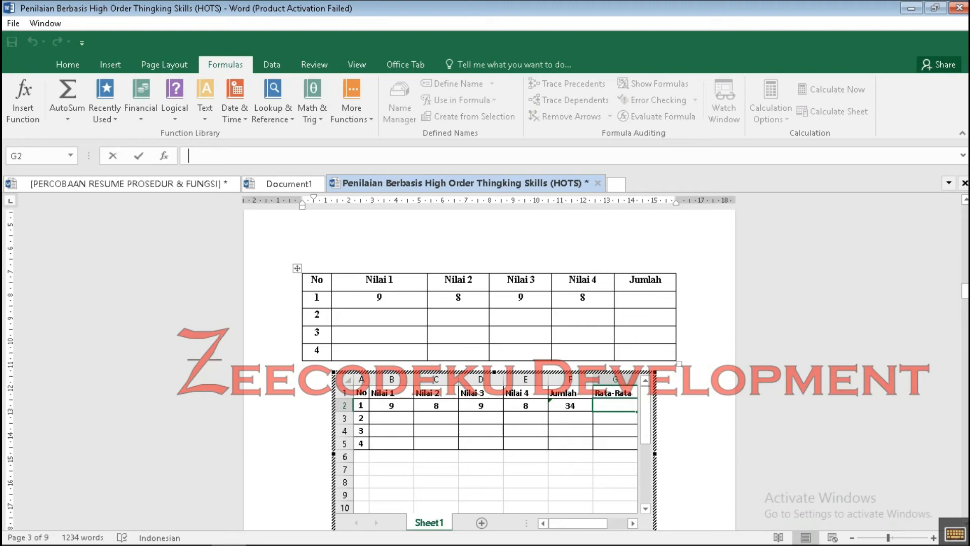
key(Escape)
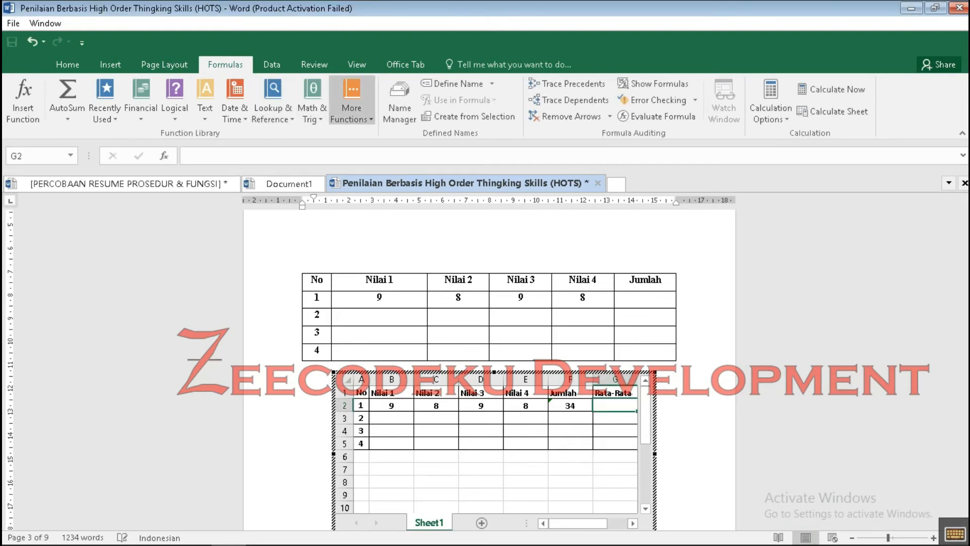
Step: Enter the formula =AVERAGE(B2:E2) in cell G2 under "Rata-Rata"
click(188, 156)
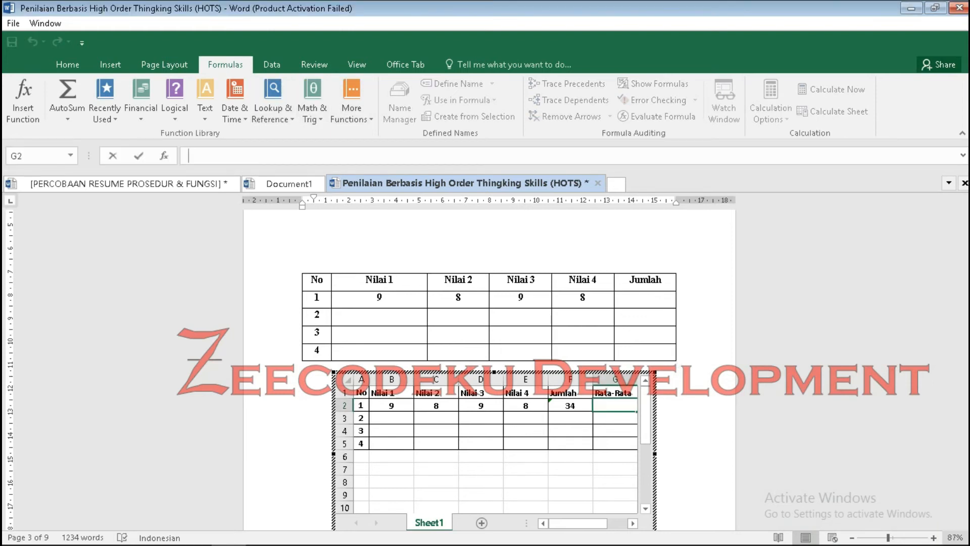
text(=AV)
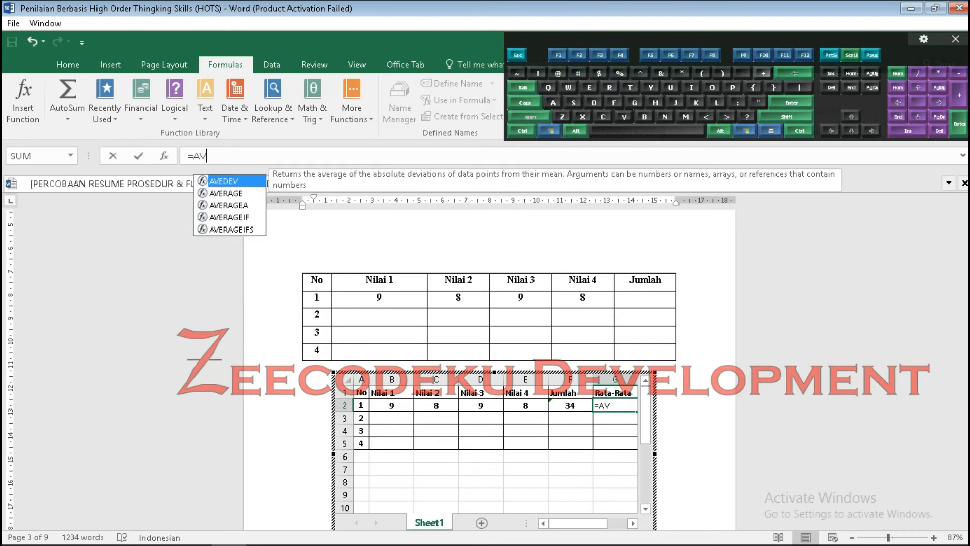
text(ERA)
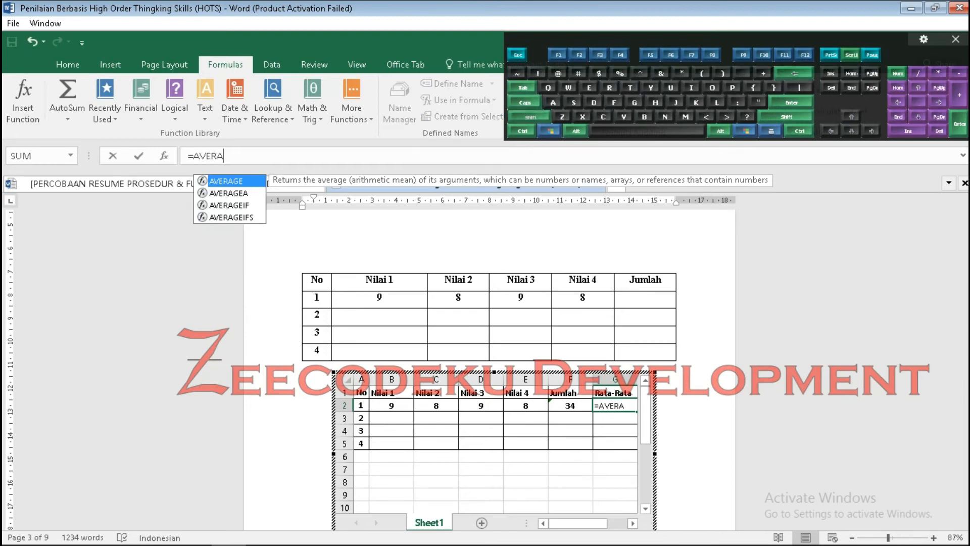
text(GE)
text(()
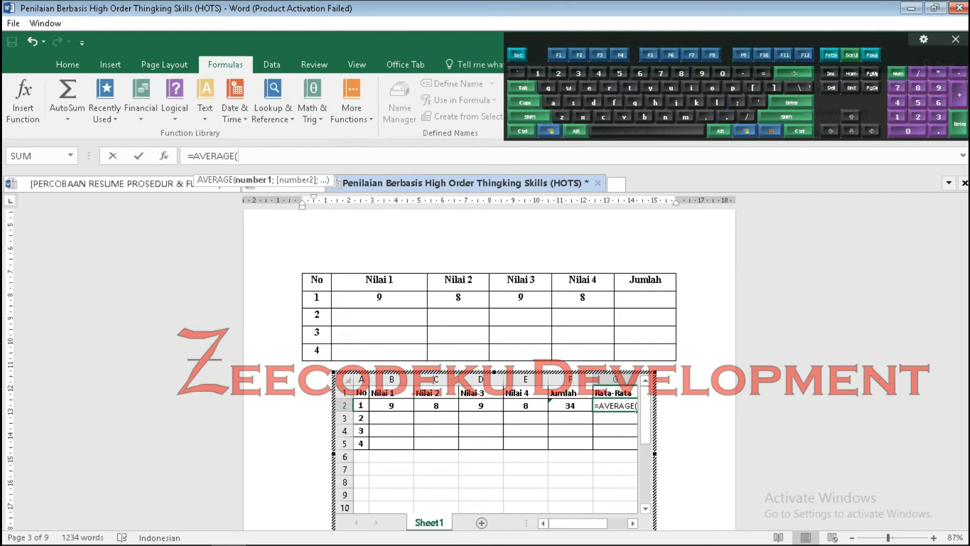
click(391, 405)
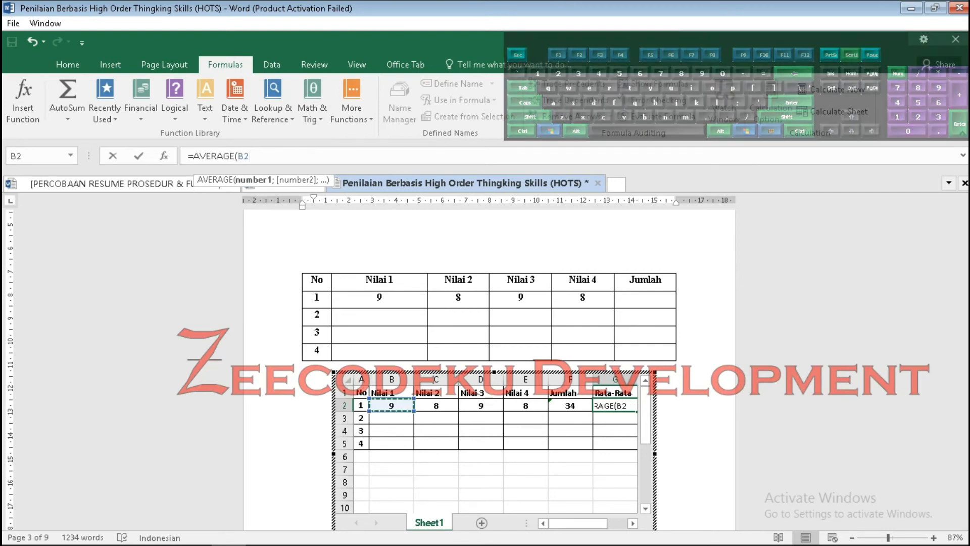
drag(391, 405, 545, 408)
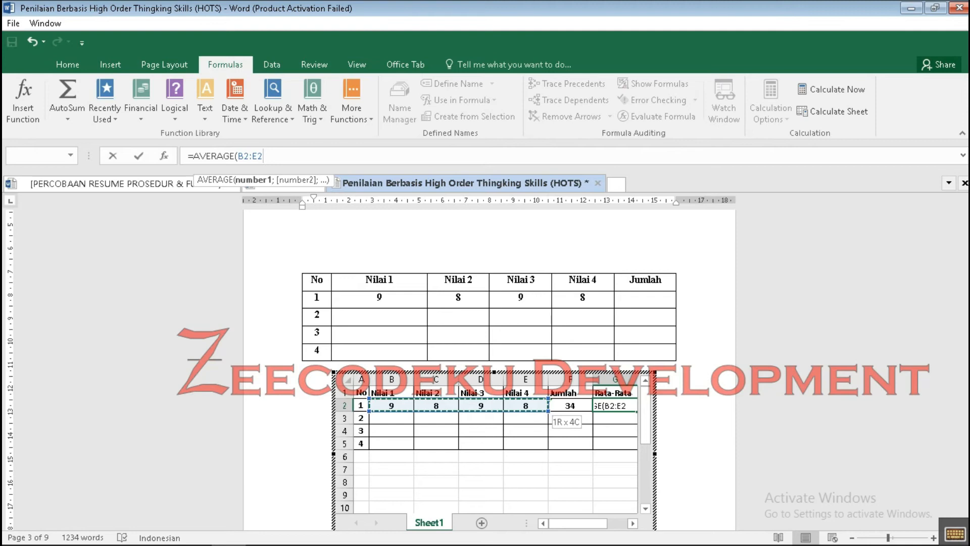
drag(545, 408, 544, 408)
click(954, 534)
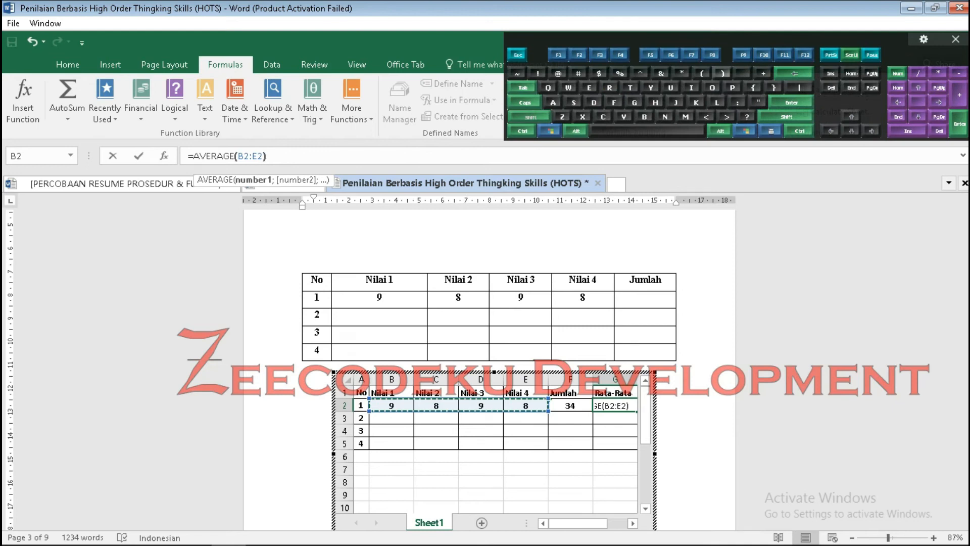
key(Return)
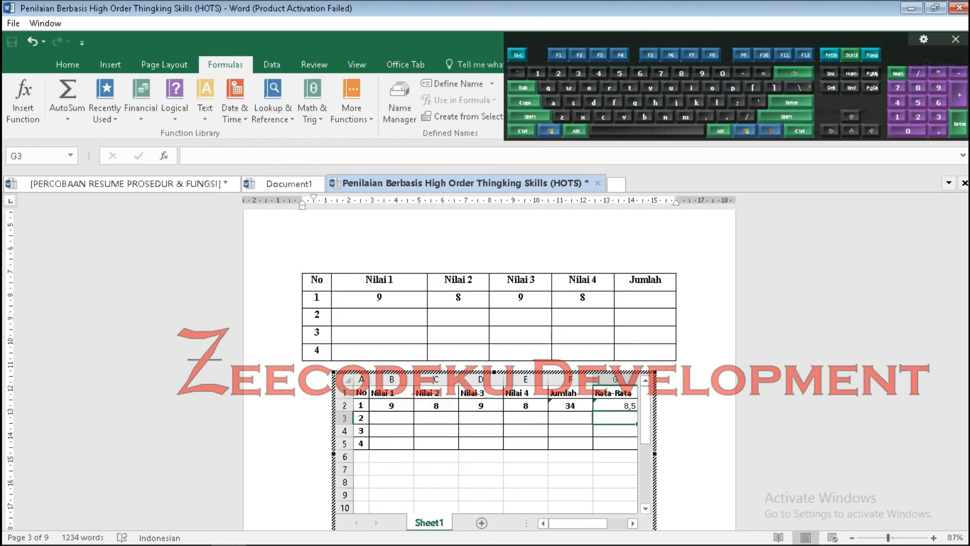
Step: Centre the average in cell G2 and make it bold
click(615, 405)
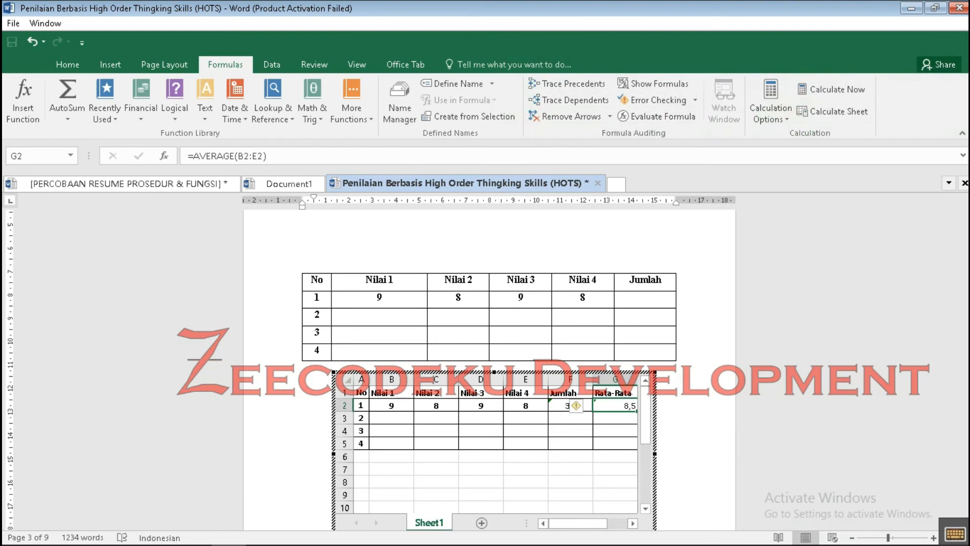
click(67, 64)
click(288, 111)
click(124, 111)
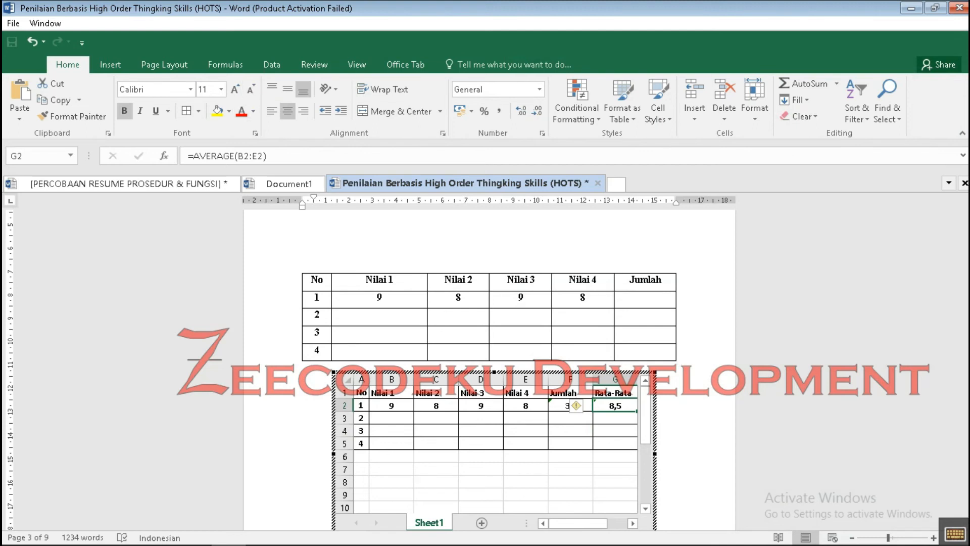
click(225, 64)
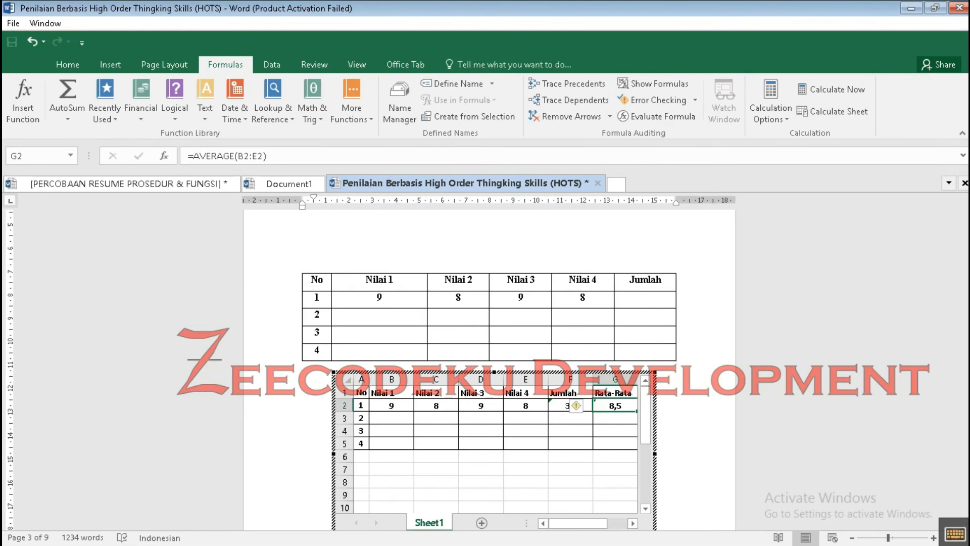
click(614, 418)
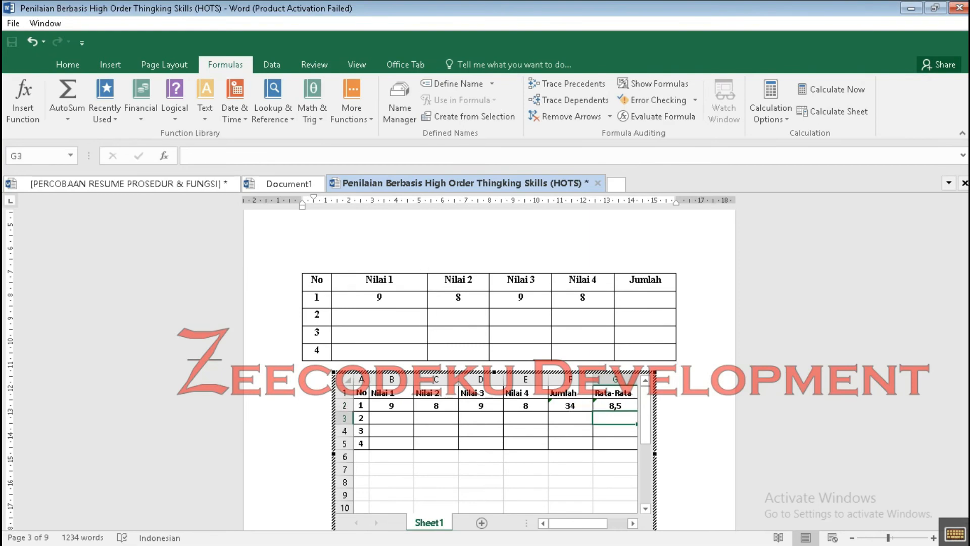
click(615, 406)
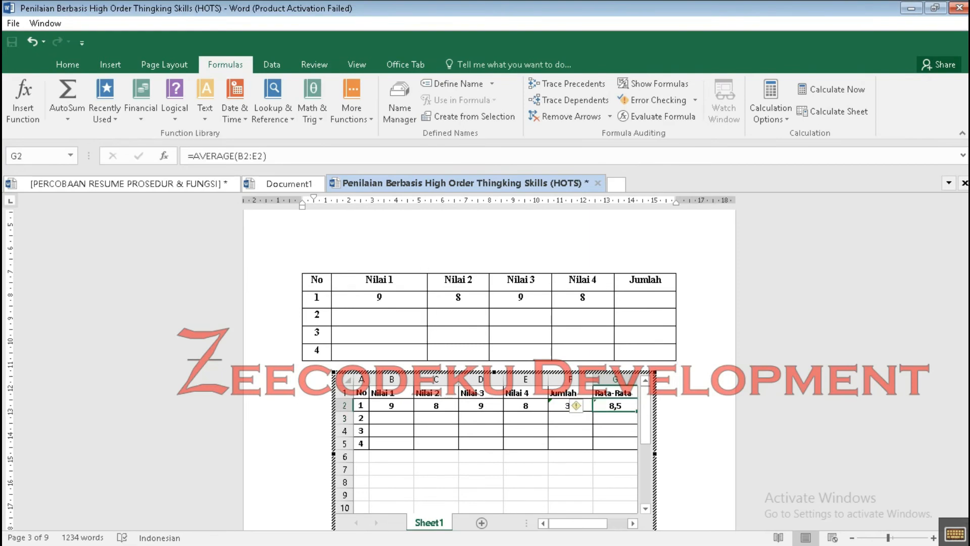
Step: Try copying the average formula from cell G2 into cells G3:G5, and undo the paste
key(ctrl+c)
drag(615, 417, 615, 443)
key(ctrl+v)
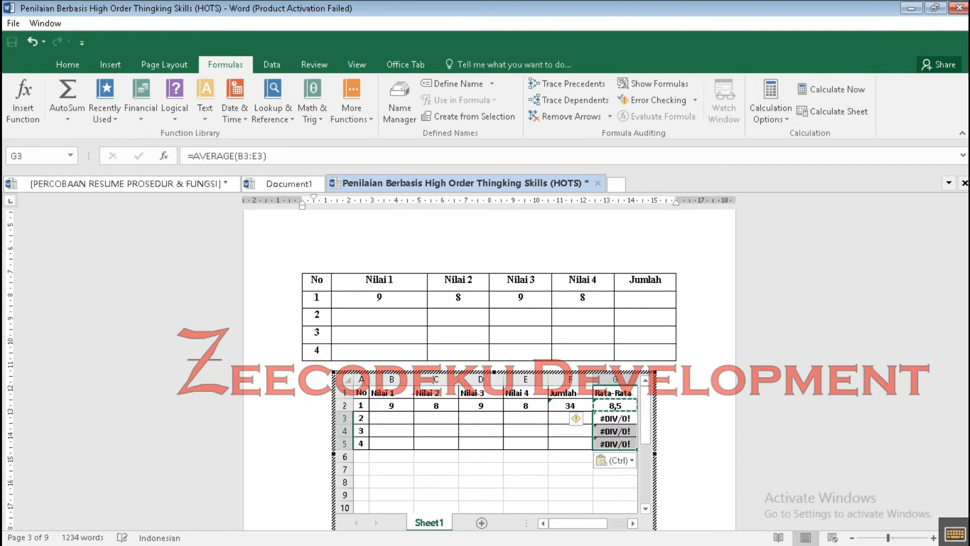
click(570, 431)
key(ctrl+z)
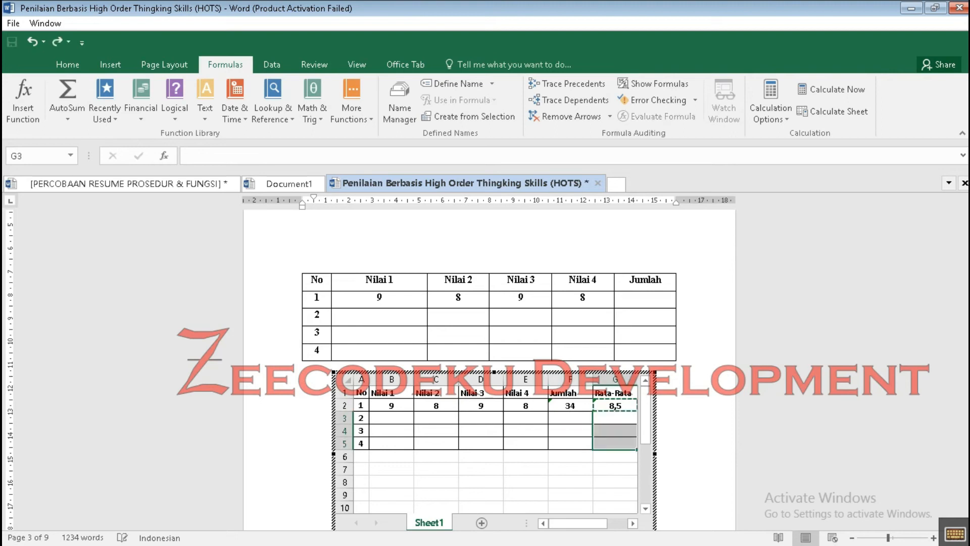
Step: Fill cell G2 down to G5 using the Fill Formatting Only option
click(570, 405)
click(615, 418)
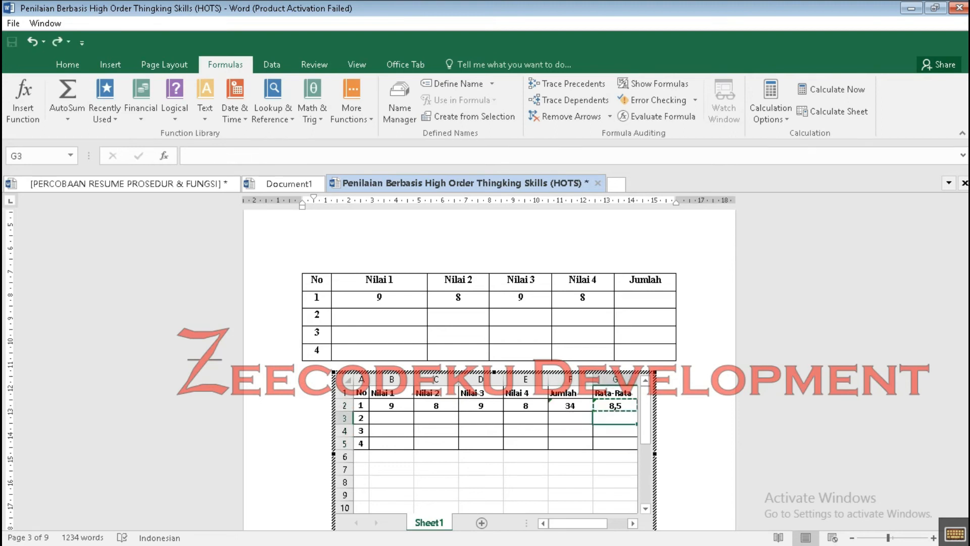
click(614, 405)
key(ctrl+c)
scroll(495, 449, down, 1)
scroll(495, 449, up, 1)
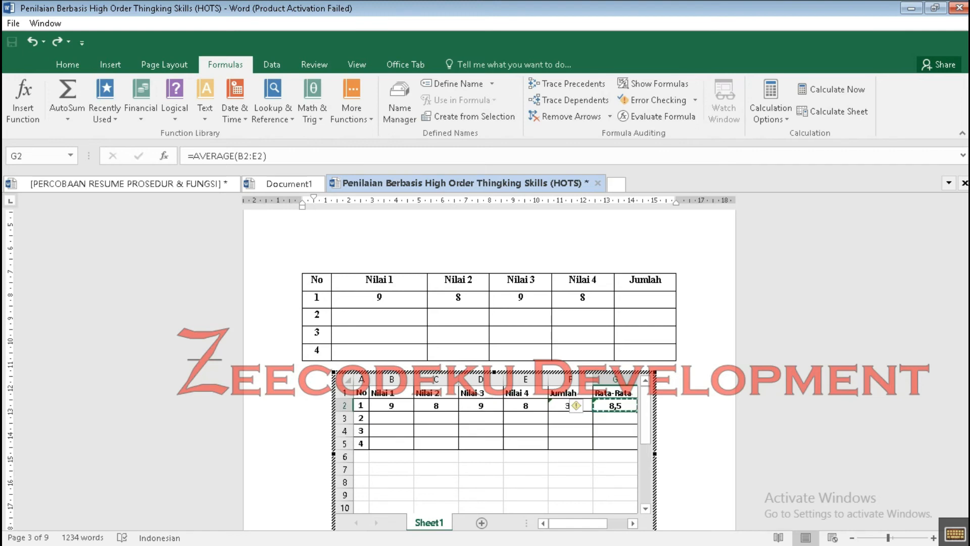
drag(637, 411, 482, 445)
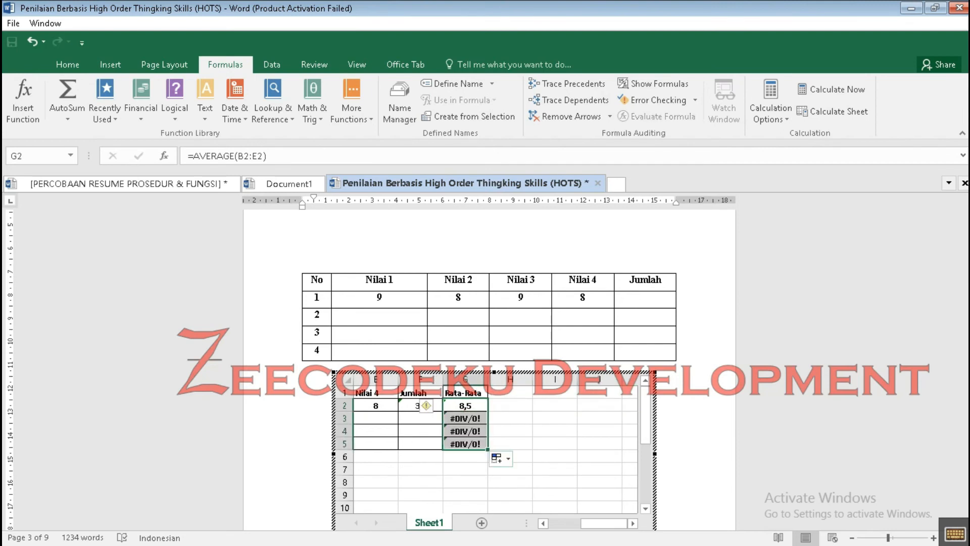
click(498, 458)
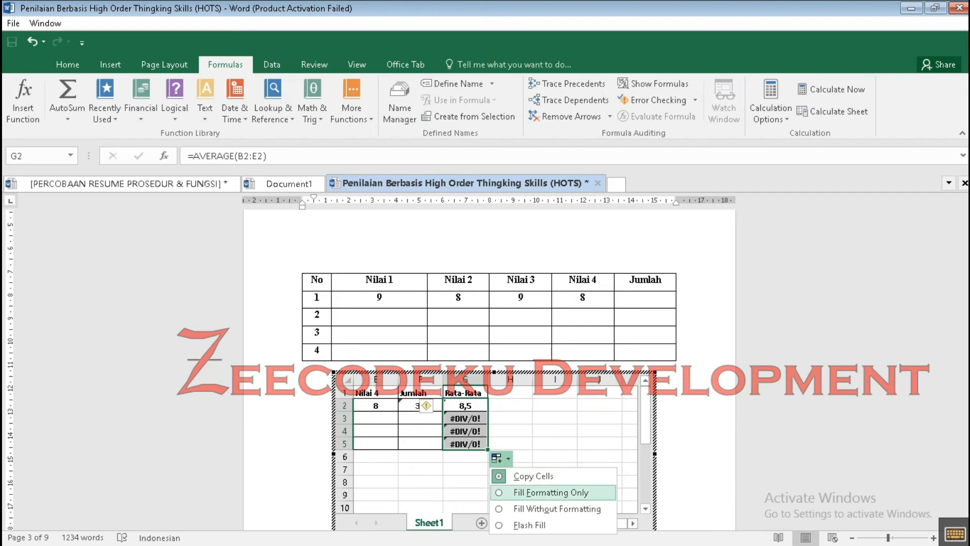
click(551, 492)
click(406, 418)
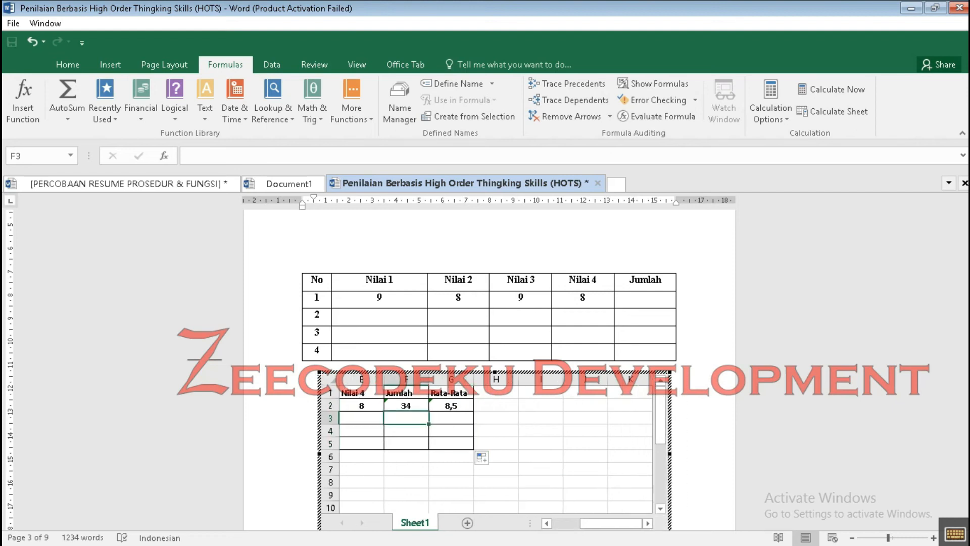
Step: Copy the sum formula from cell F2 into cells F3:F5 of the "Jumlah" column
drag(610, 523, 580, 523)
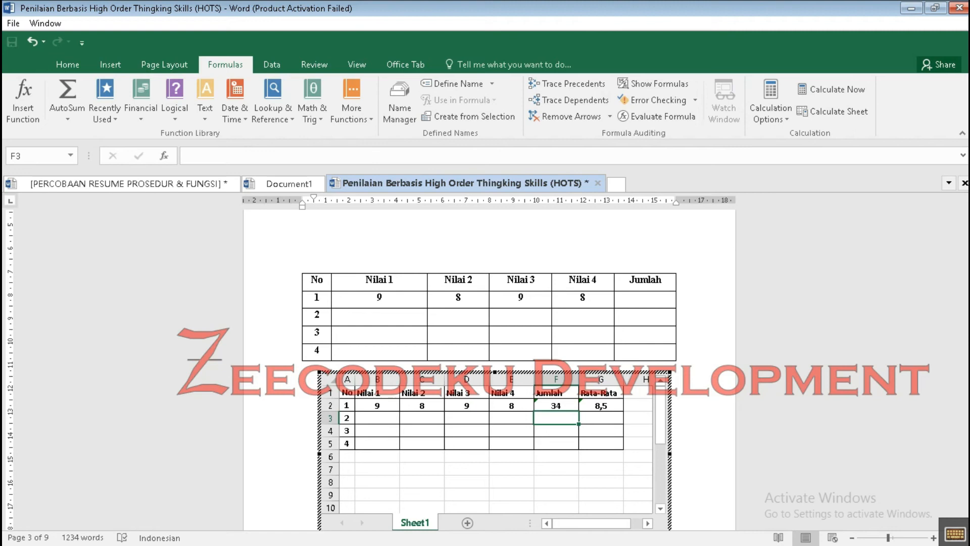
click(556, 406)
key(ctrl+c)
drag(556, 418, 556, 444)
key(ctrl+v)
click(601, 418)
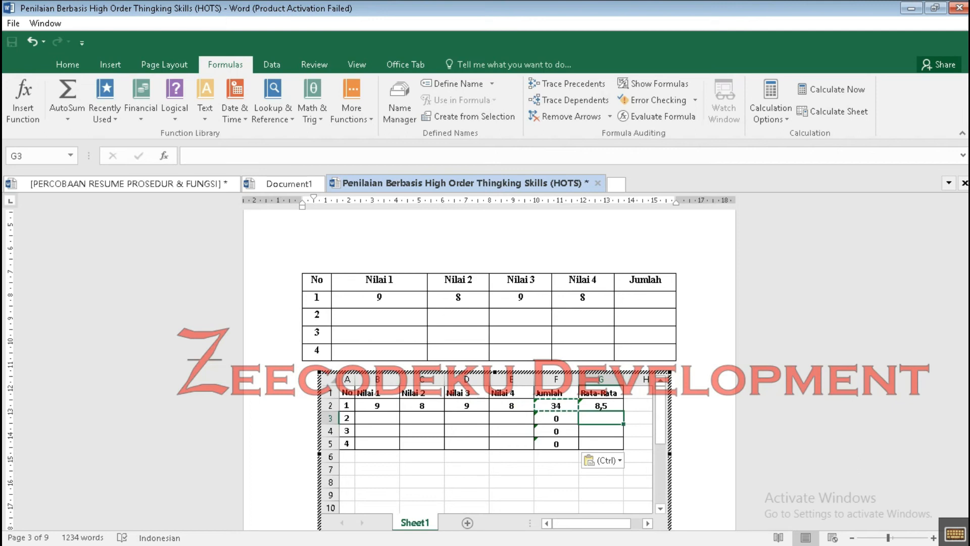
Step: Try pasting the G2 average formula into the remaining "Rata-Rata" cells G3:G5, and undo it
click(601, 406)
key(ctrl+c)
drag(601, 418, 601, 443)
key(ctrl+v)
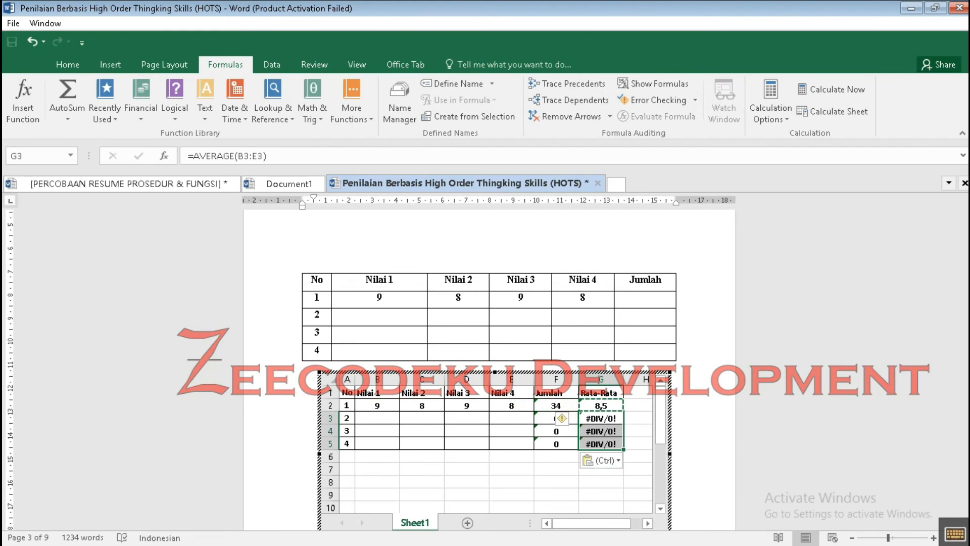
drag(670, 454, 640, 454)
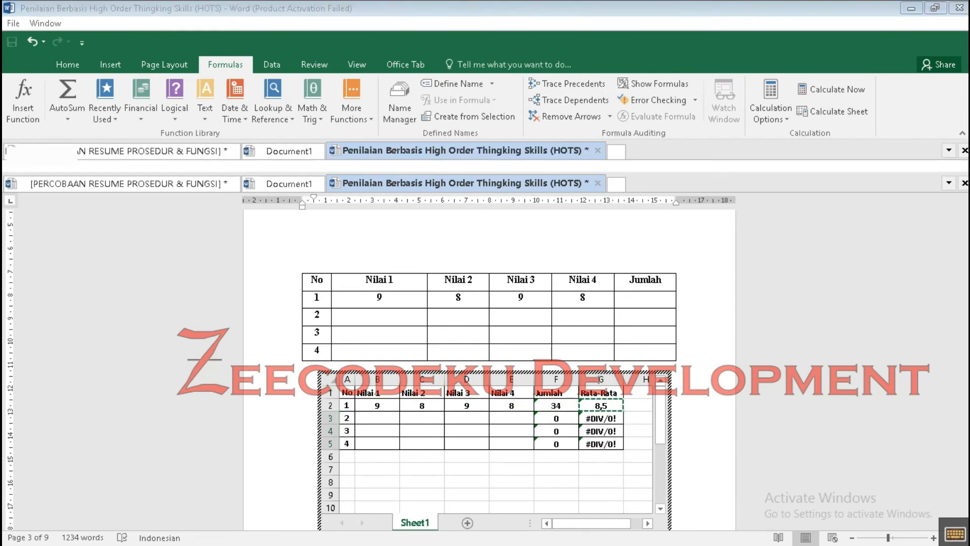
key(ctrl+z)
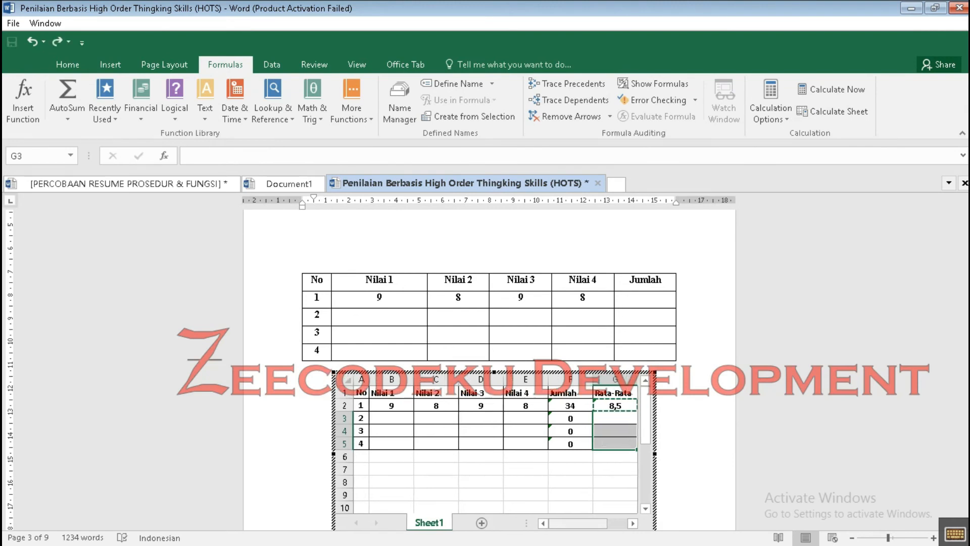
Step: Extend cell G2 through the remaining "Rata-Rata" rows down to G5, filling formatting only
drag(578, 523, 589, 524)
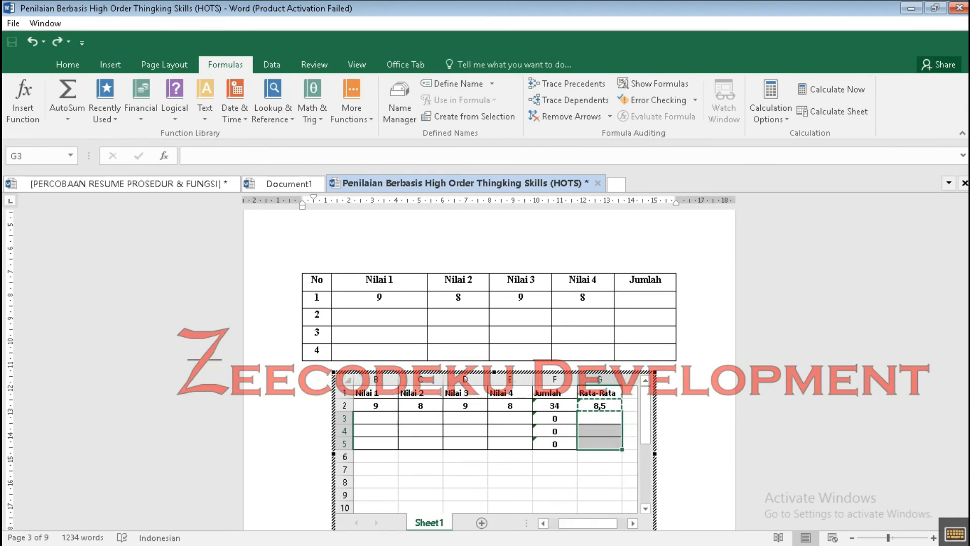
click(630, 431)
click(600, 406)
drag(623, 412, 622, 449)
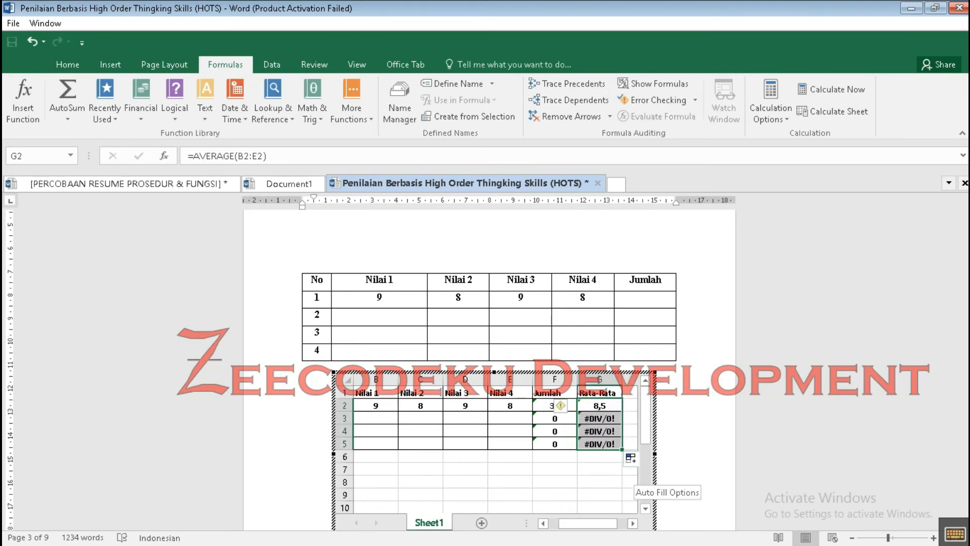
click(630, 458)
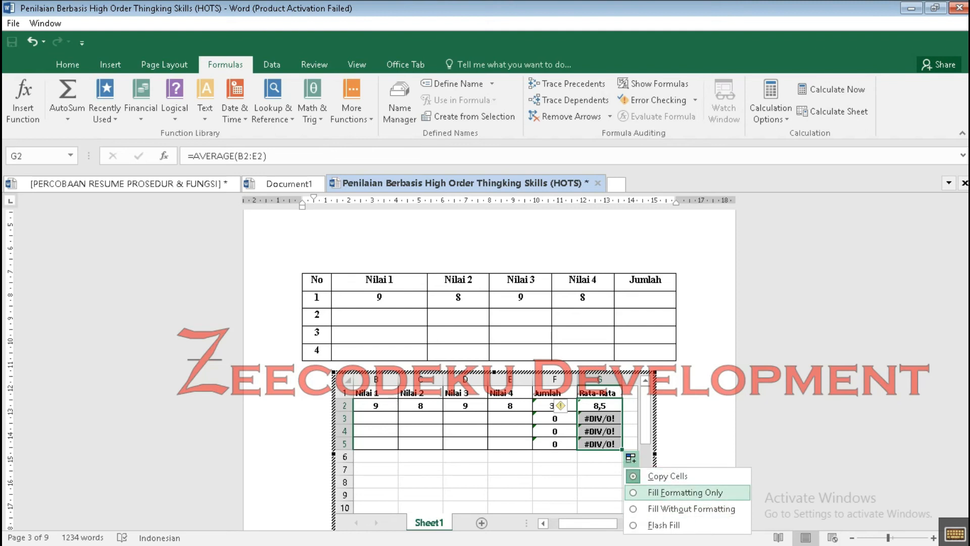
click(684, 492)
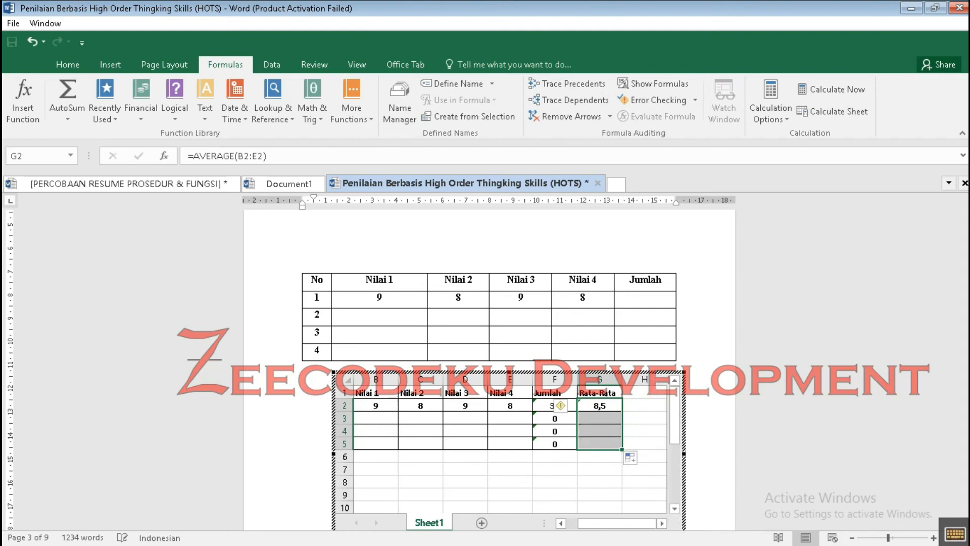
Step: Enter the score 9 in each of the cells B3:E3 for student number 2
click(509, 418)
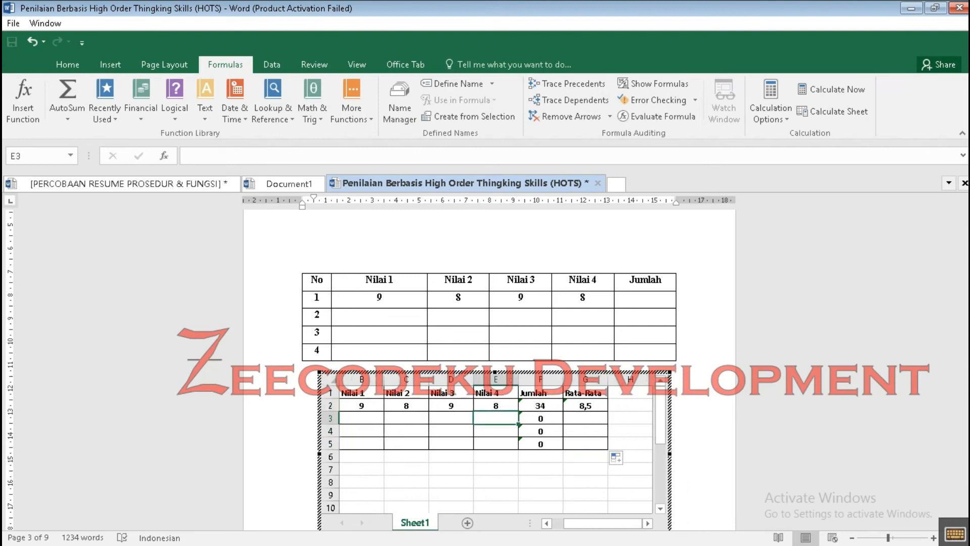
click(362, 431)
click(361, 418)
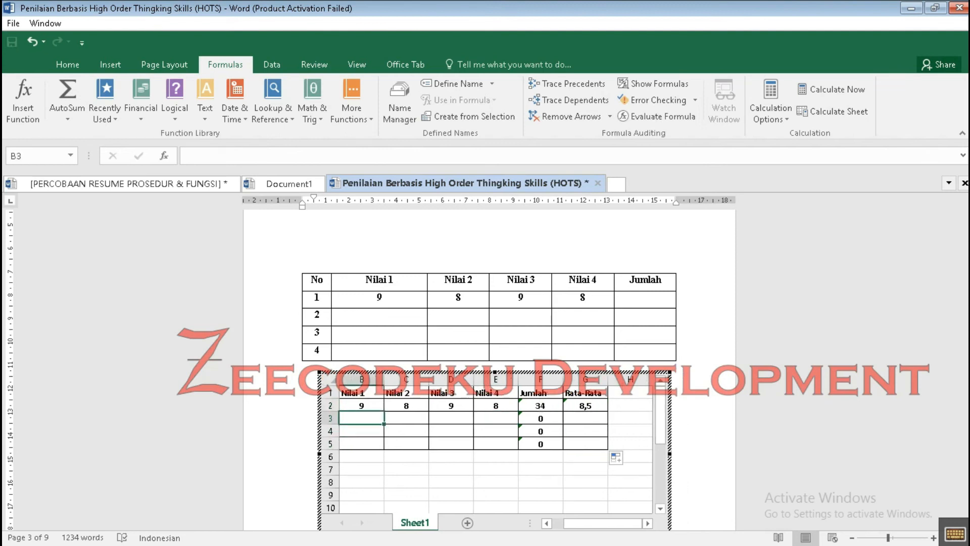
text(9)
key(Tab)
text(9)
key(Tab)
text(9)
key(Tab)
text(9)
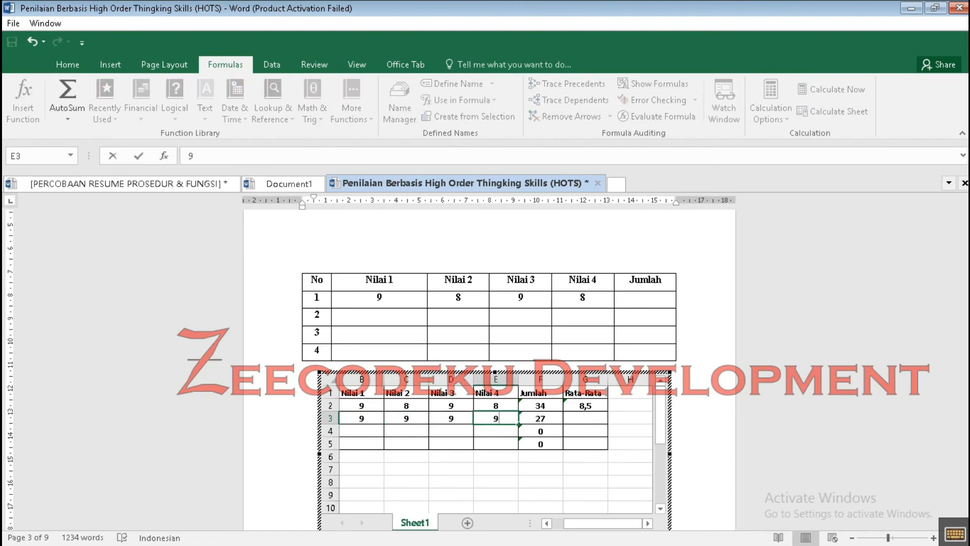
click(541, 444)
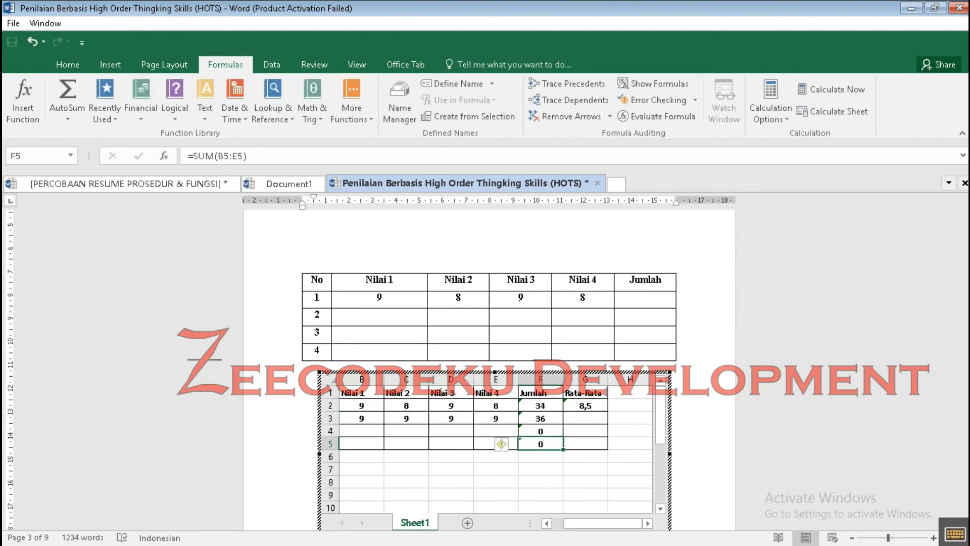
Step: Copy the AVERAGE formula from cell G2 into cells G3:G5 of the "Rata-Rata" column
click(585, 406)
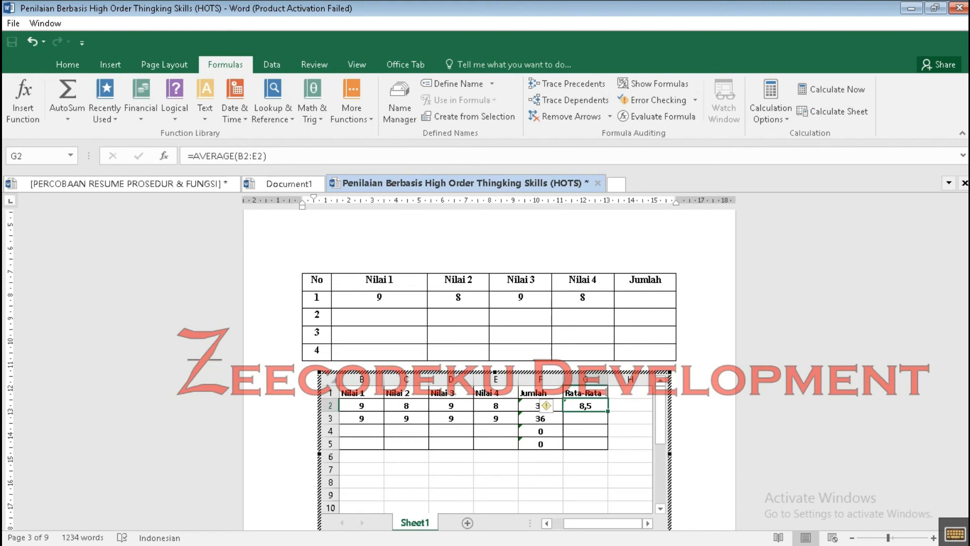
key(ctrl+c)
key(Down)
key(shift+Down)
key(shift+Down)
key(ctrl+v)
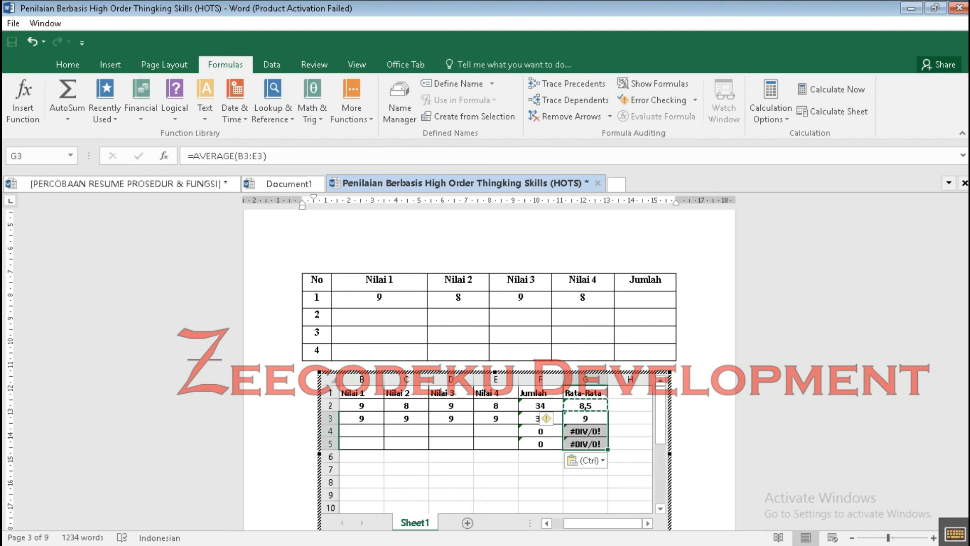
Step: Enter the score 8 in each of the cells B4:E4 for number 3
click(495, 431)
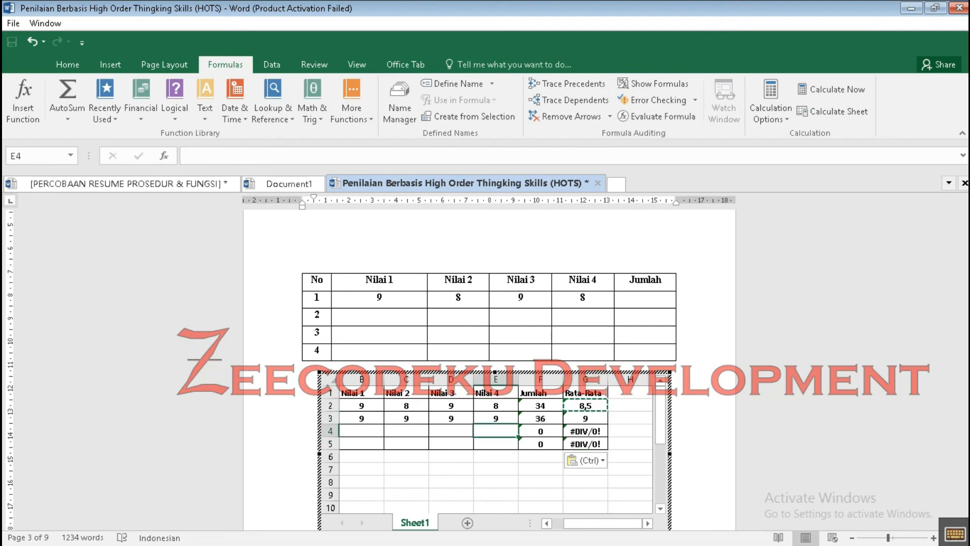
drag(585, 430, 592, 444)
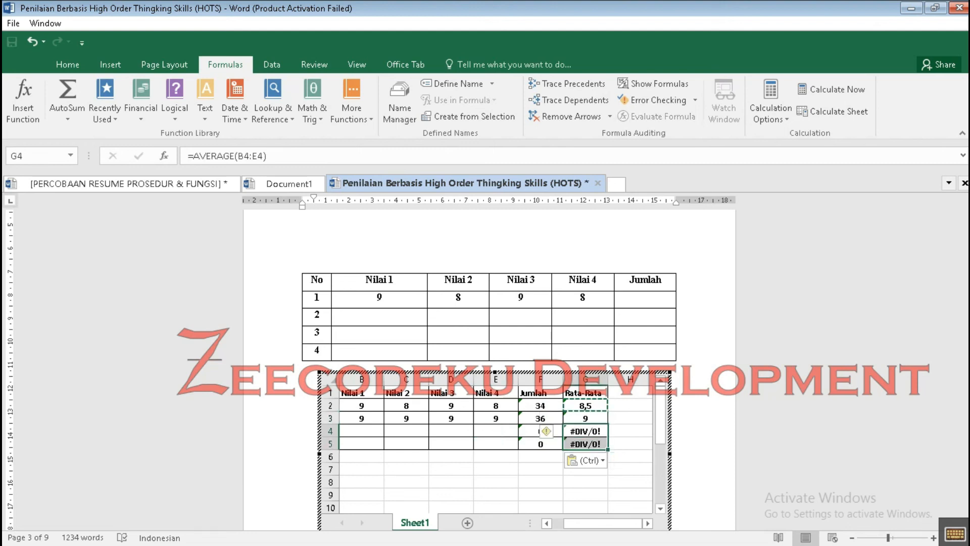
click(362, 431)
text(8)
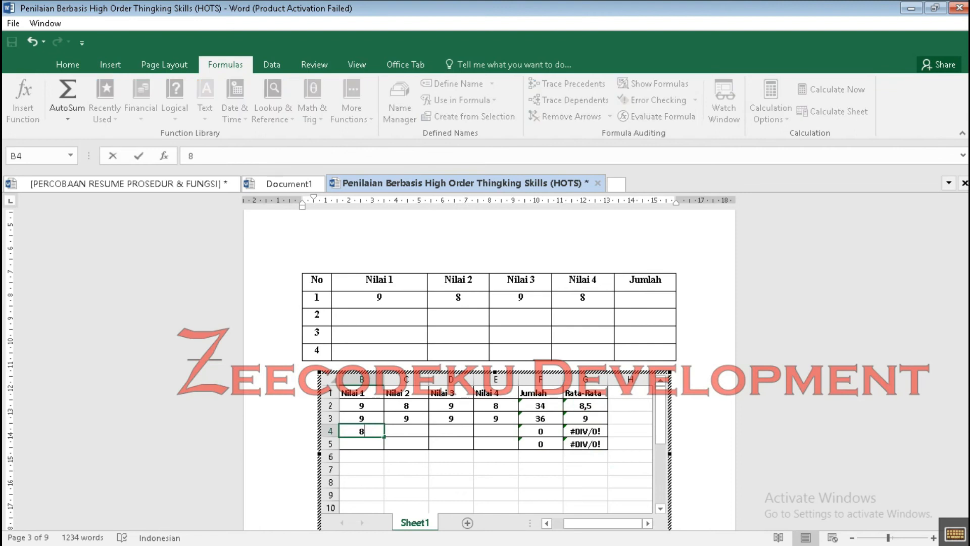
key(Tab)
text(8)
key(Tab)
text(8)
key(Tab)
text(8)
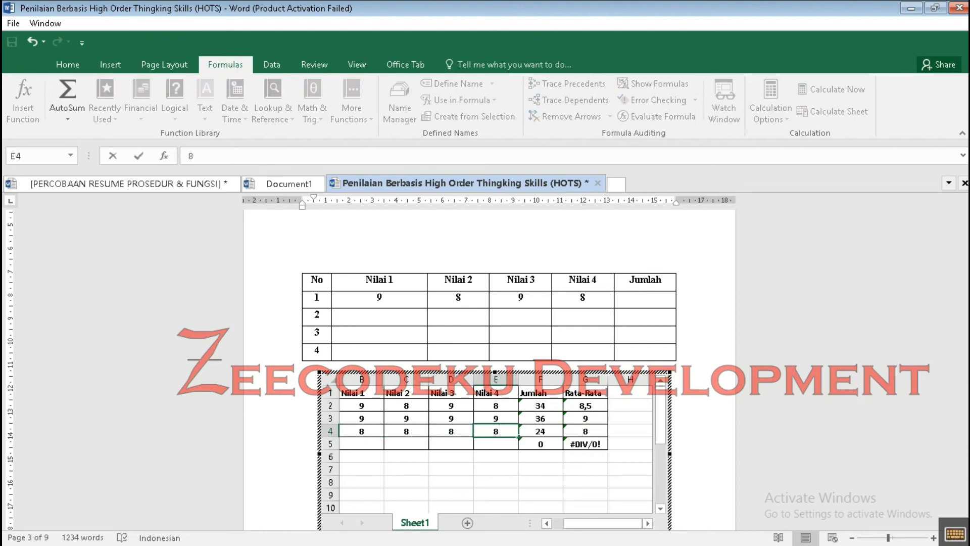
key(Return)
Step: Enter the scores 8, 98, 8 and 9 in cells B5:E5 for number 4
text(8)
key(Tab)
text(98)
key(Tab)
text(8)
key(Tab)
text(9)
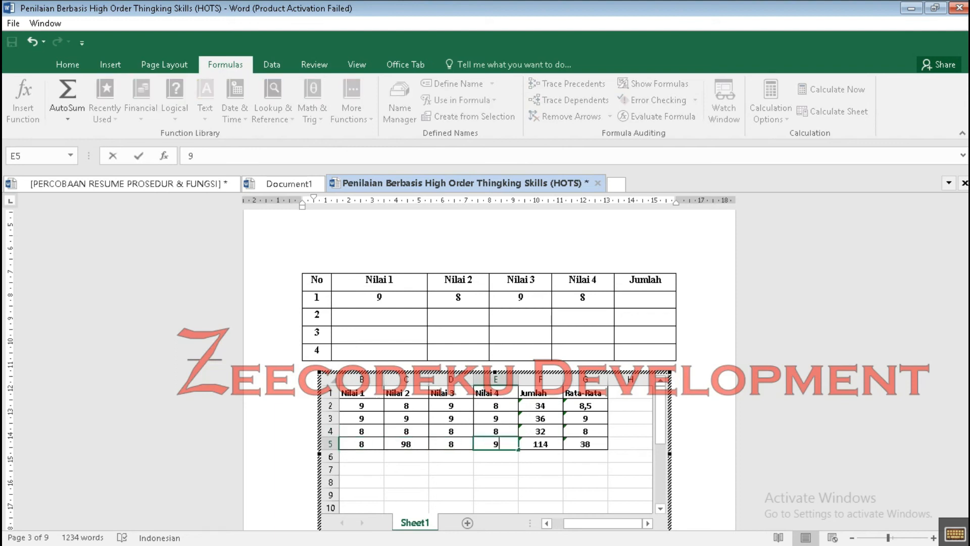
key(Tab)
key(Tab)
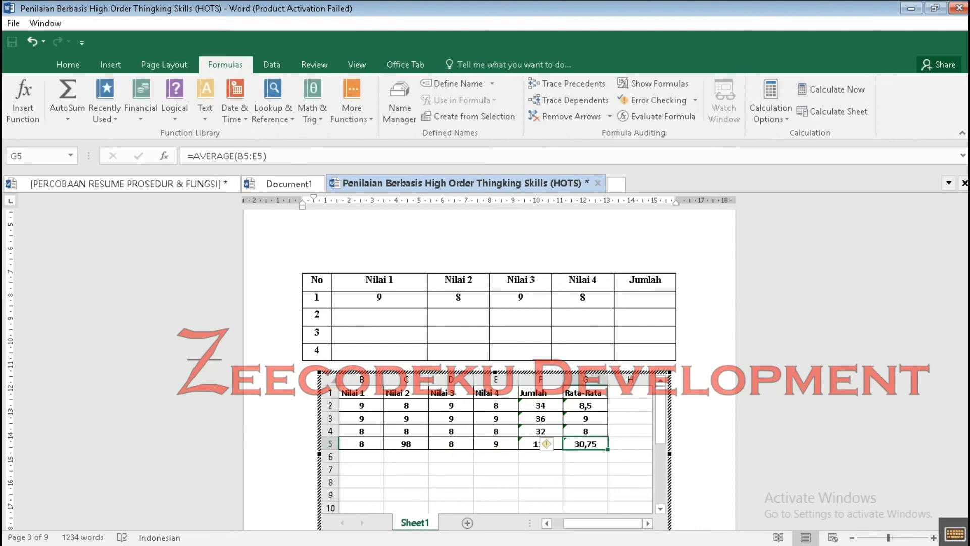
Step: Change the "Nilai 2" score in cell C5 to 8
drag(585, 419, 584, 444)
drag(362, 431, 496, 431)
click(585, 431)
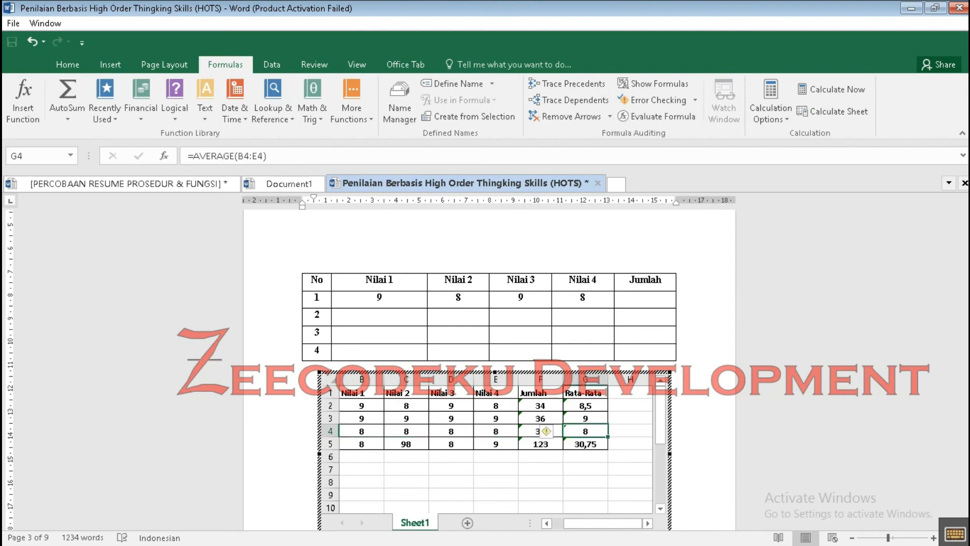
click(406, 444)
key(BackSpace)
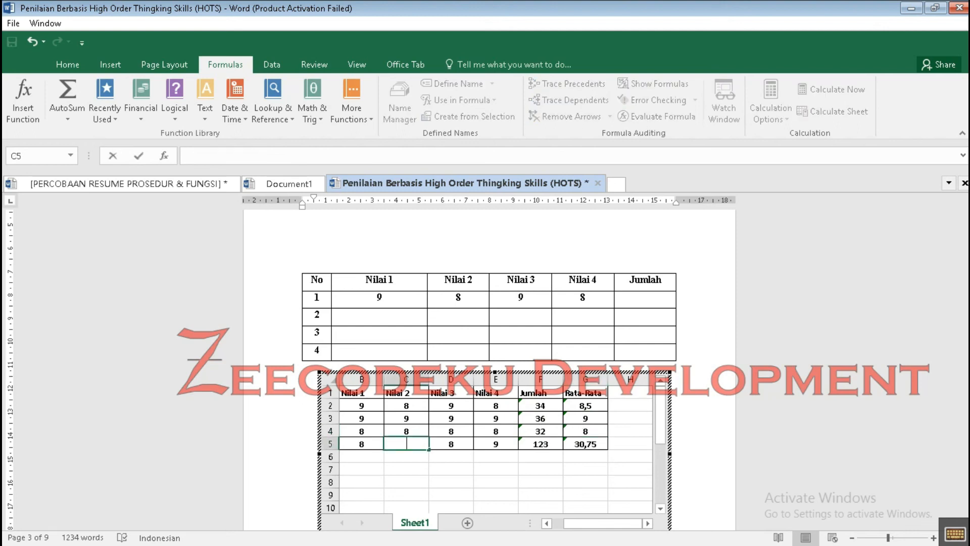
text(8)
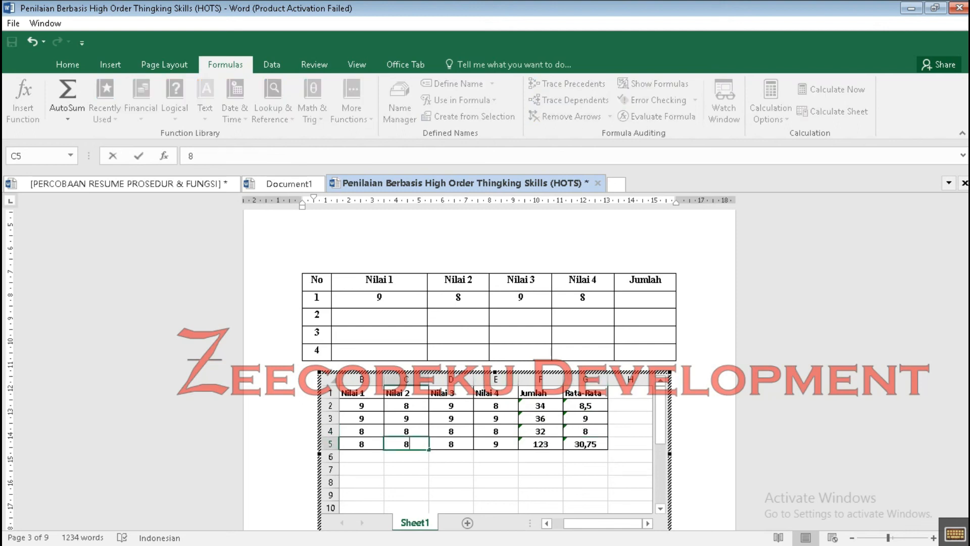
click(451, 419)
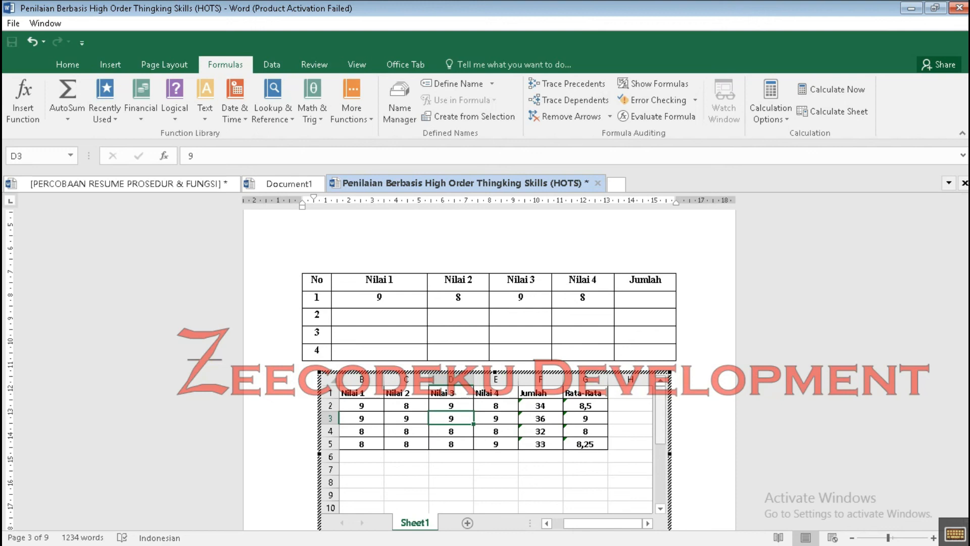
Step: Leave the embedded spreadsheet and check how its table appears in the document
scroll(489, 354, down, 2)
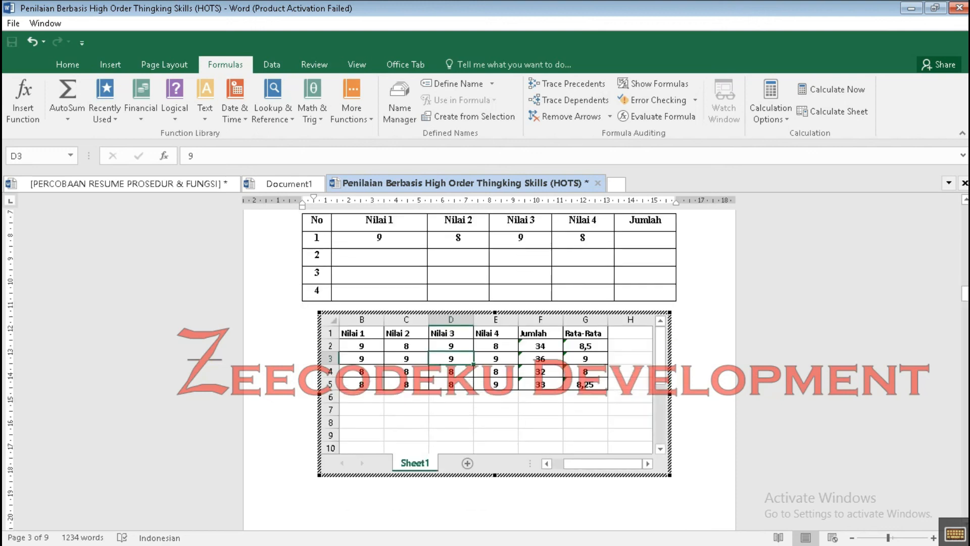
click(498, 505)
scroll(489, 353, up, 3)
scroll(489, 353, down, 1)
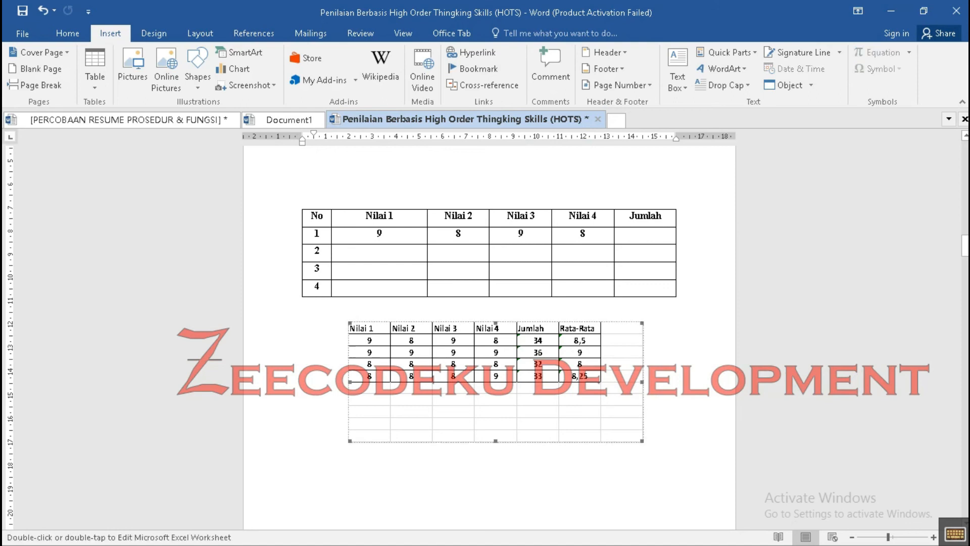
Step: Reopen the embedded spreadsheet and bring its heading row 1 back into the area displayed in the document
double_click(495, 384)
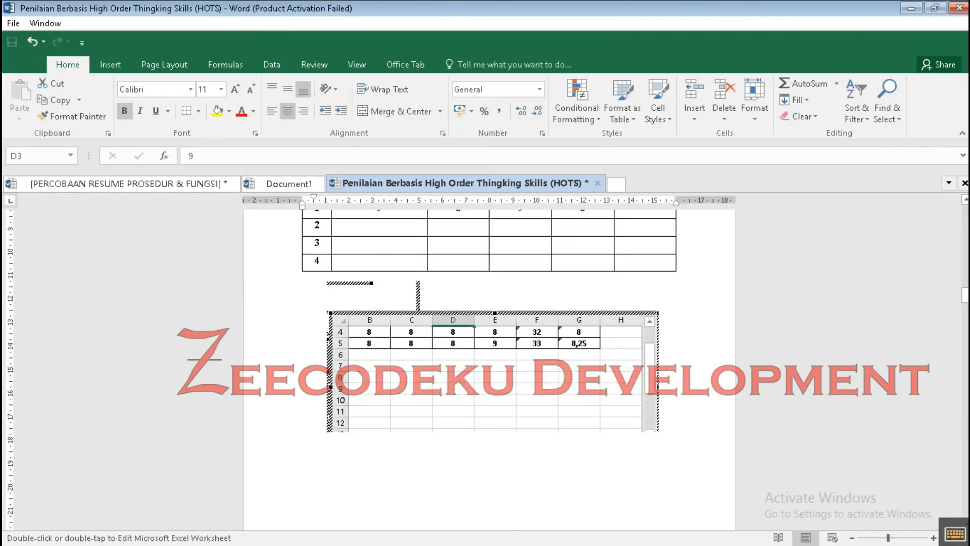
click(677, 463)
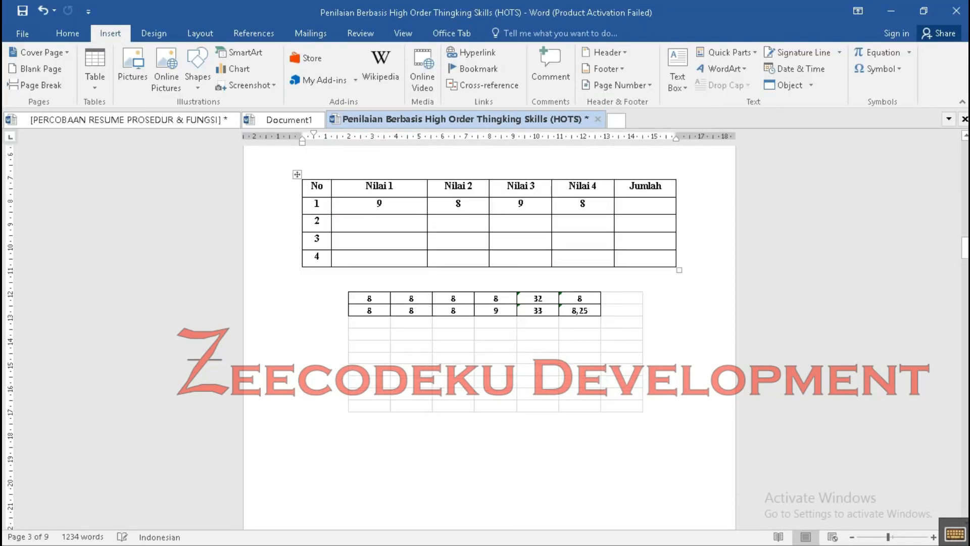
scroll(489, 333, up, 1)
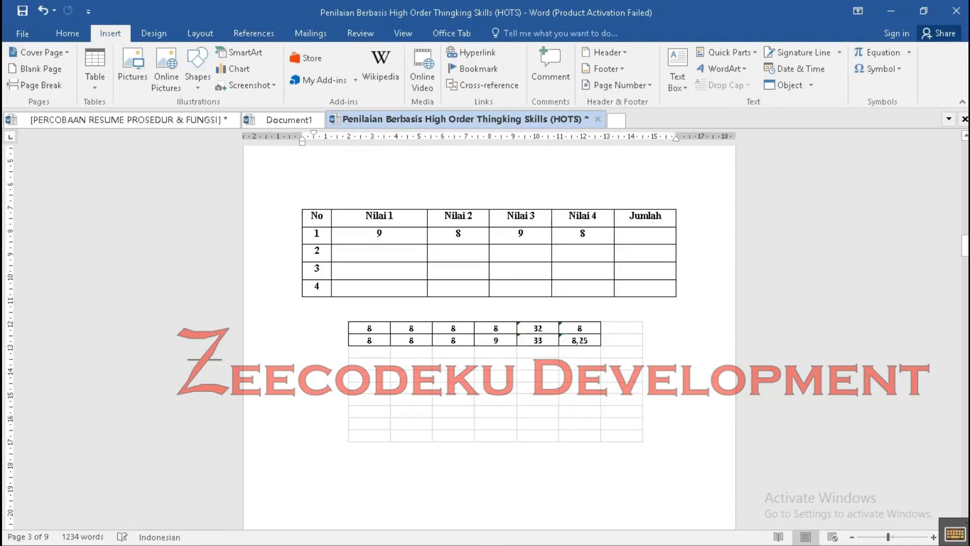
double_click(495, 364)
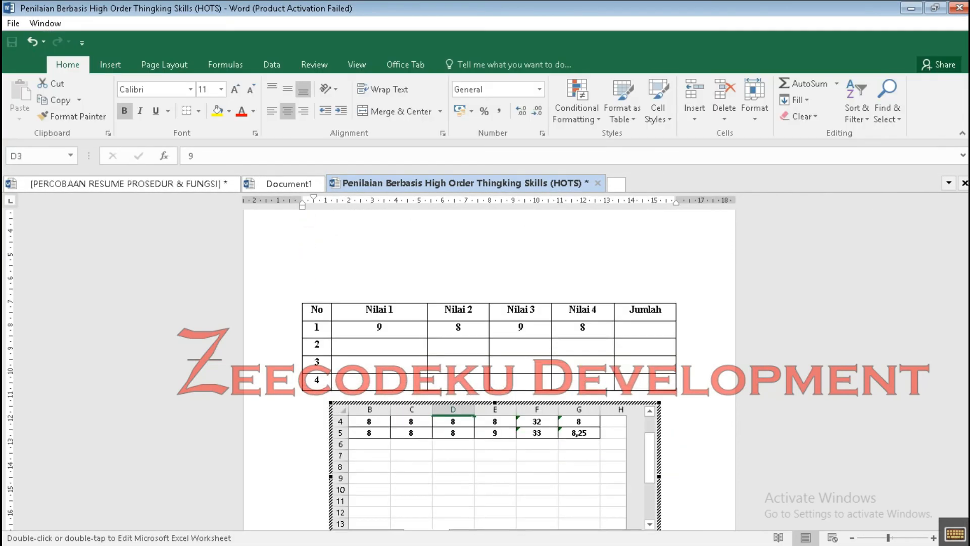
click(678, 514)
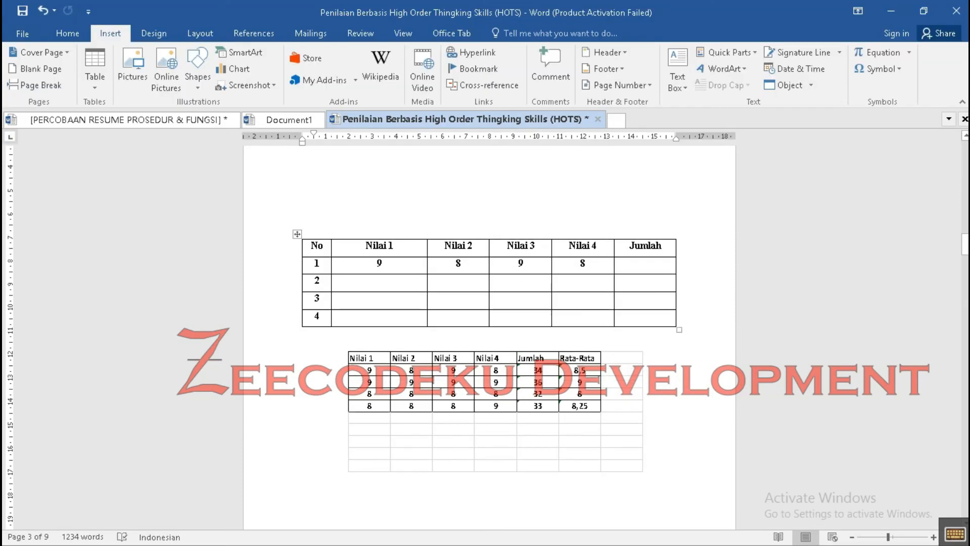
Step: Narrow the embedded spreadsheet's frame so that it ends at the "Rata-Rata" column G, without the empty column H
double_click(495, 405)
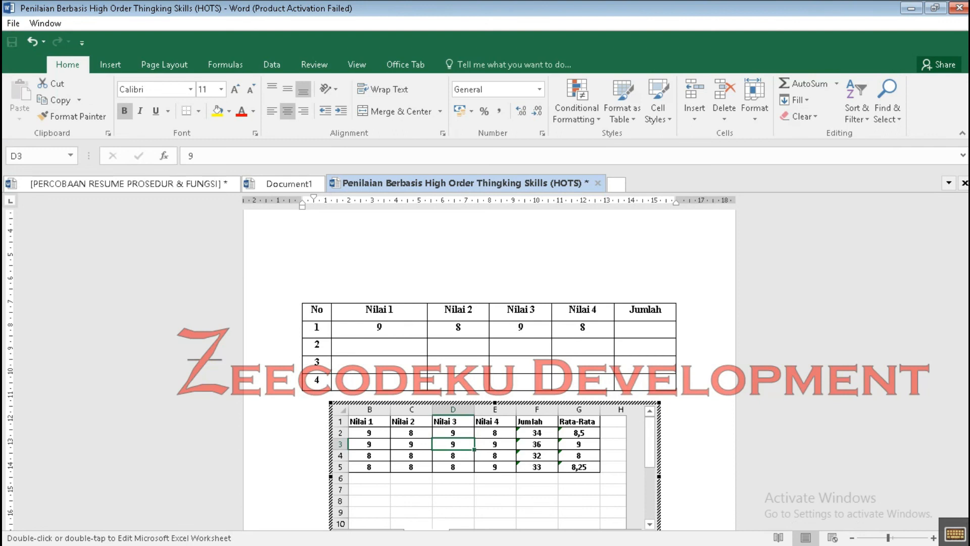
click(612, 433)
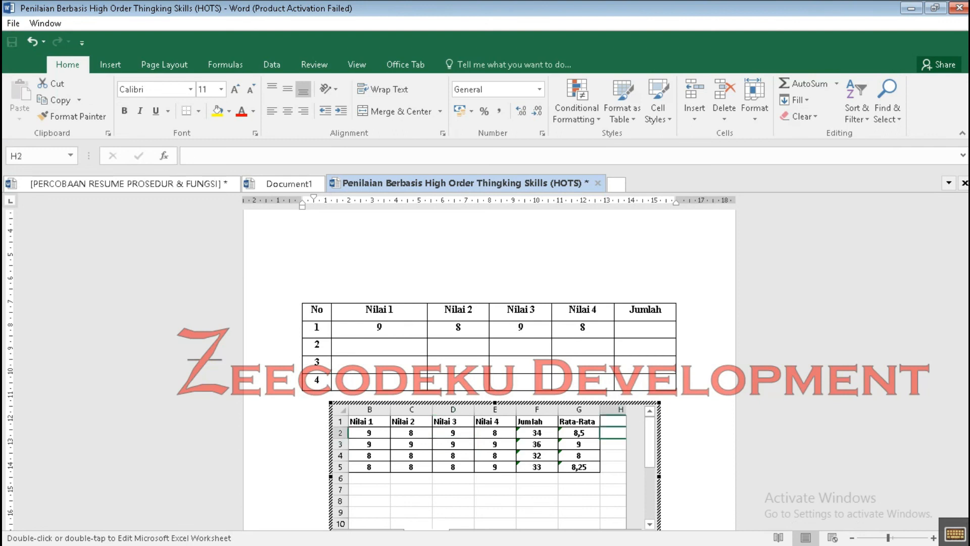
drag(659, 477, 619, 477)
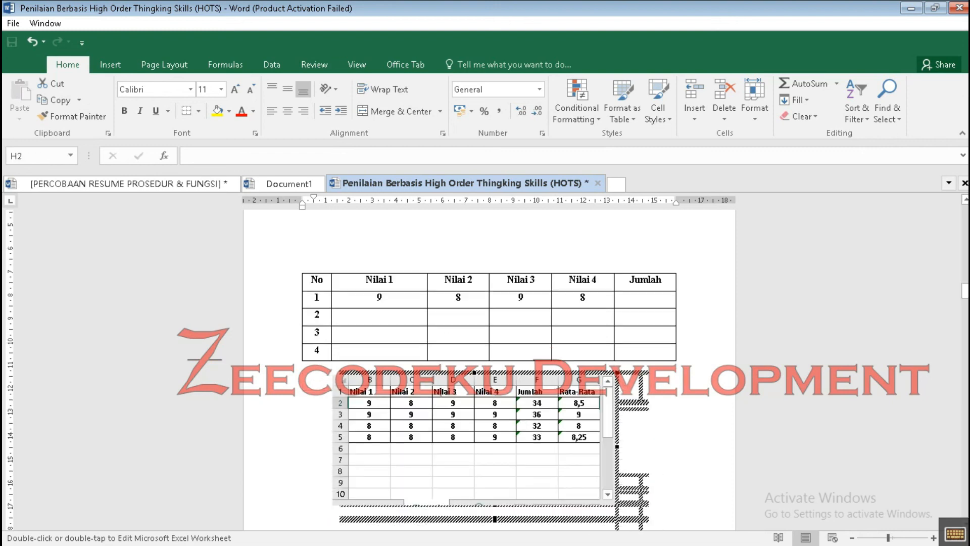
scroll(487, 449, down, 1)
scroll(487, 448, up, 1)
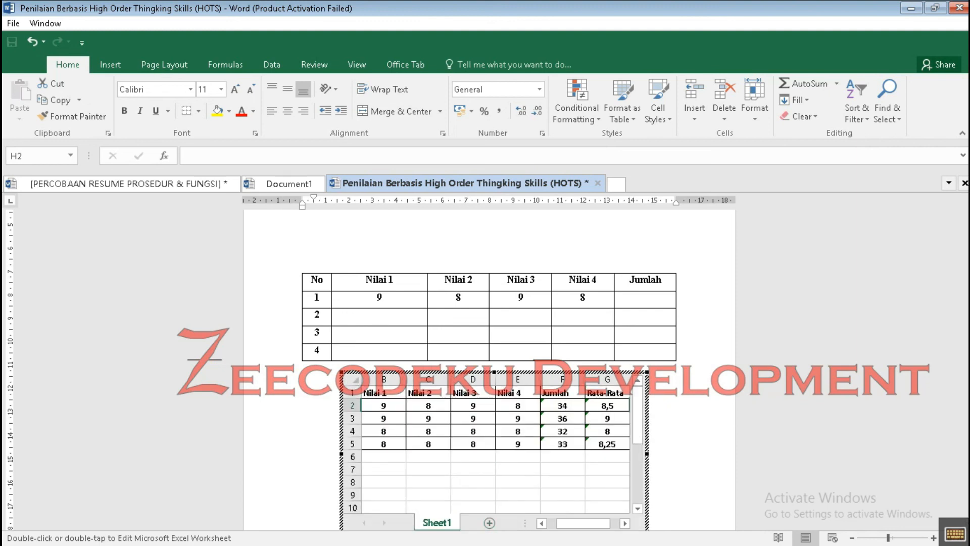
drag(965, 290, 965, 297)
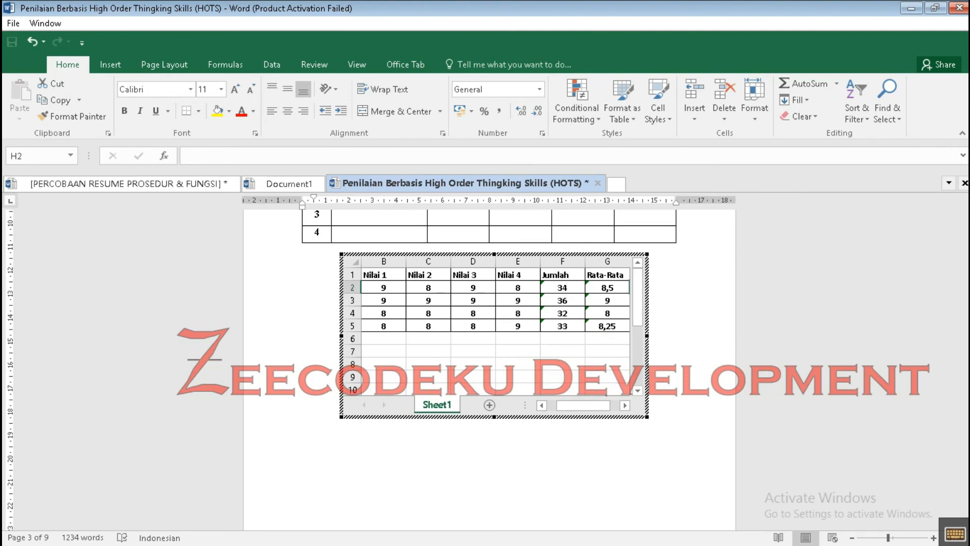
Step: Shorten the embedded spreadsheet's frame to rows 1 through 4 and check how the table appears in the document
drag(494, 417, 494, 339)
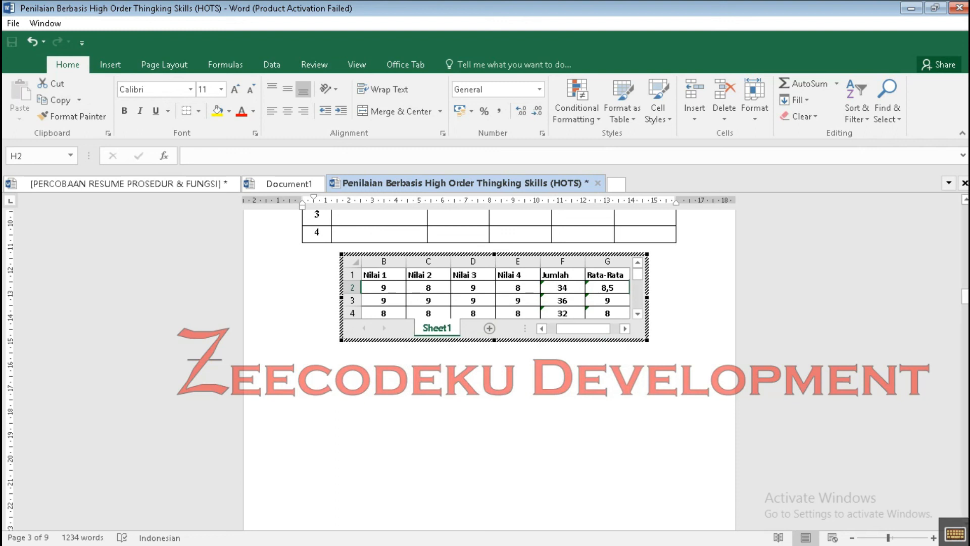
click(677, 419)
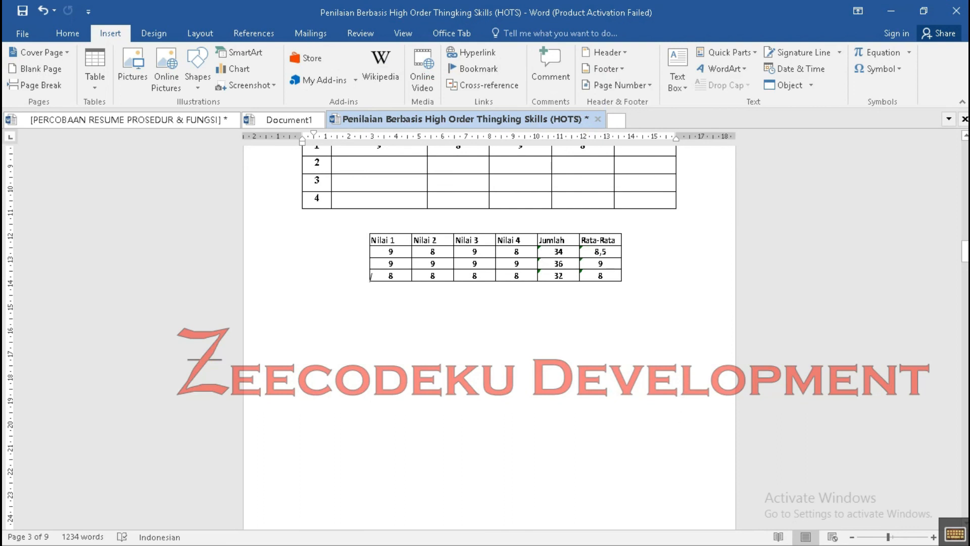
double_click(495, 257)
click(623, 337)
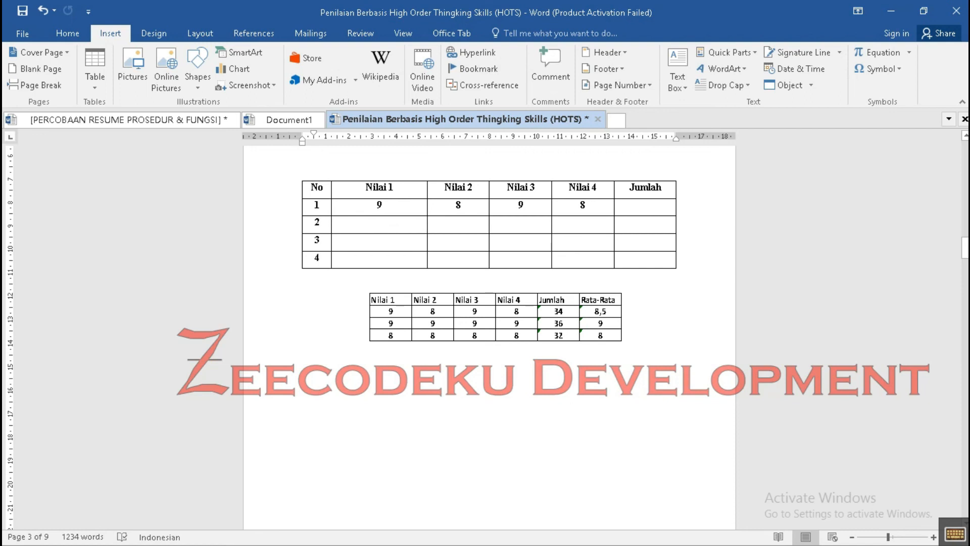
click(621, 335)
click(632, 328)
click(381, 222)
click(582, 222)
click(645, 222)
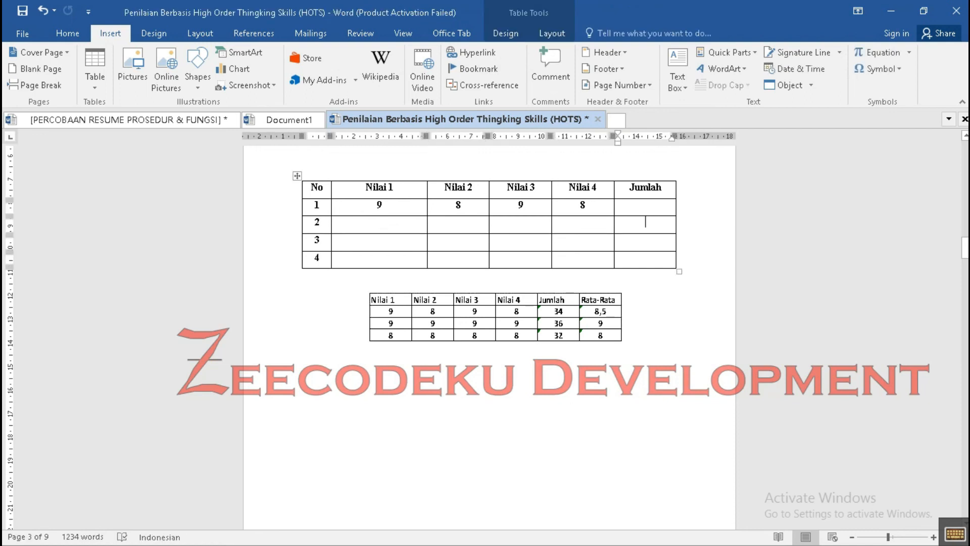
click(625, 336)
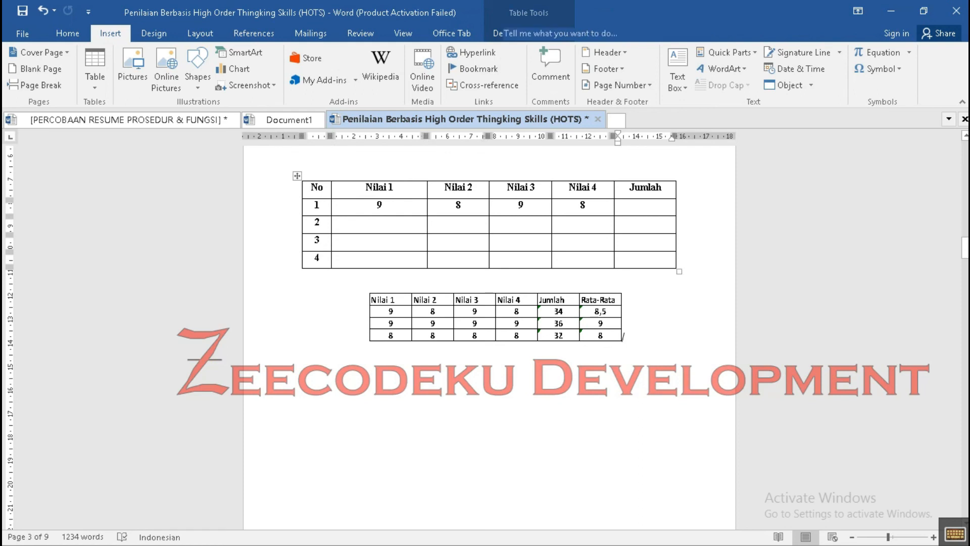
key(ctrl+z)
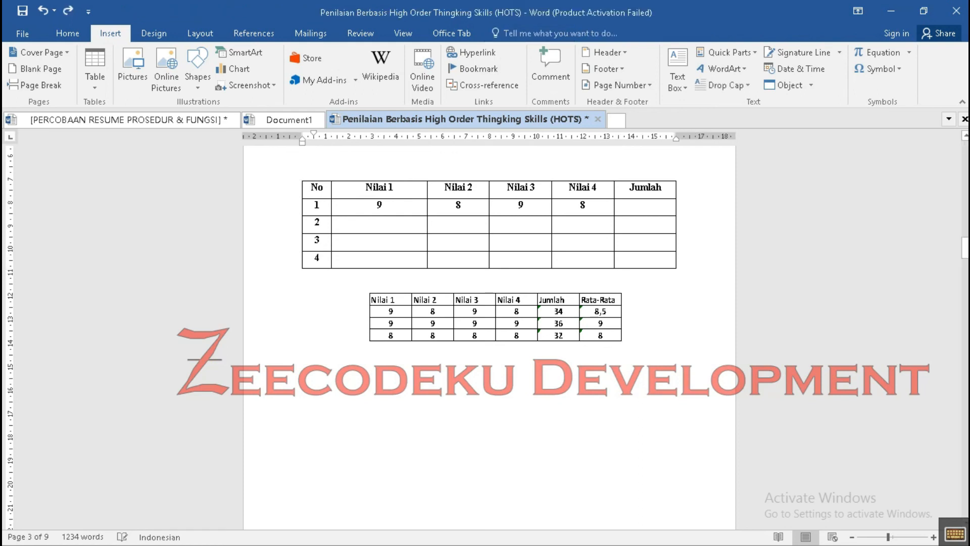
Step: Extend the embedded spreadsheet's frame downward so that row 5 is included, and leave the spreadsheet
double_click(495, 317)
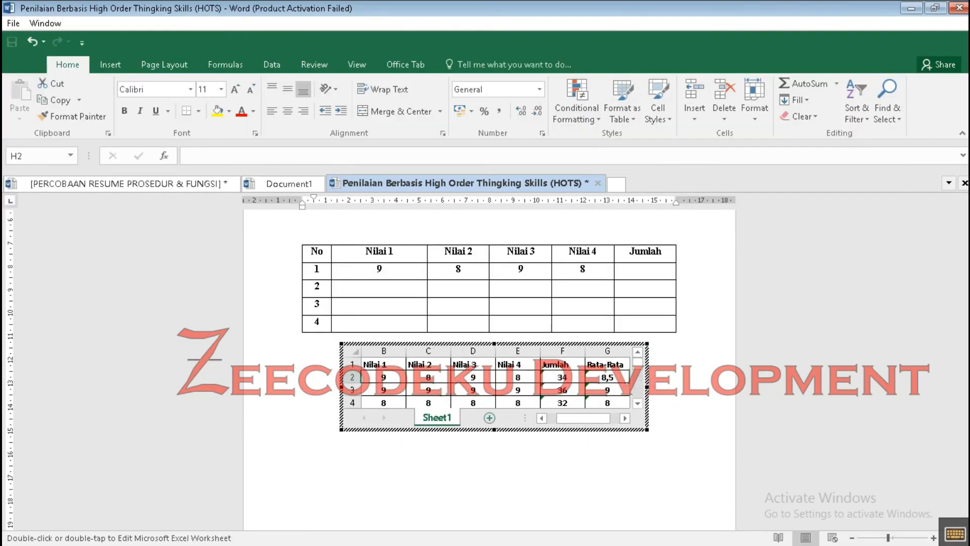
drag(494, 429, 494, 444)
click(498, 478)
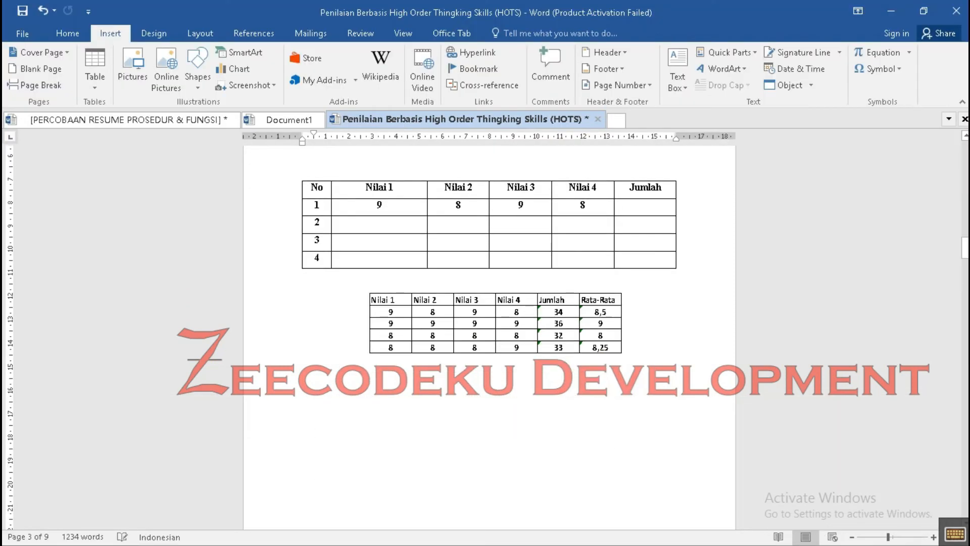
Step: Try to change the borders of the empty cells B6:G7 below the score rows in the embedded spreadsheet
double_click(506, 323)
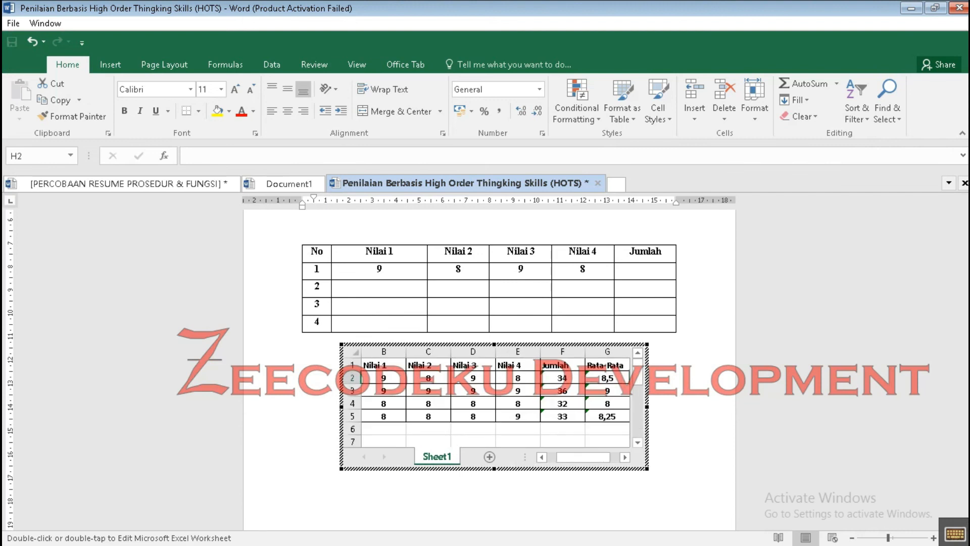
drag(384, 428, 606, 441)
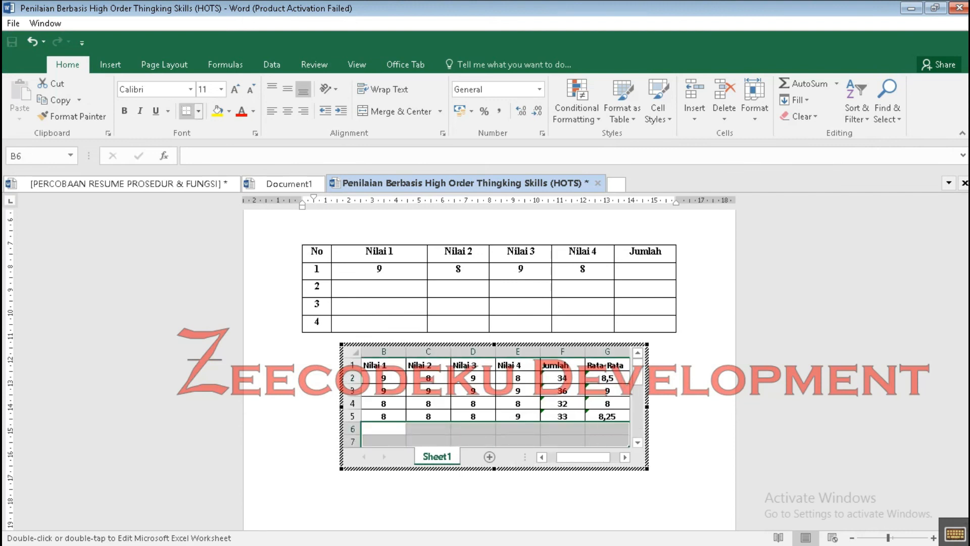
click(199, 111)
click(199, 111)
click(198, 111)
click(199, 111)
click(199, 111)
click(518, 391)
drag(383, 429, 608, 441)
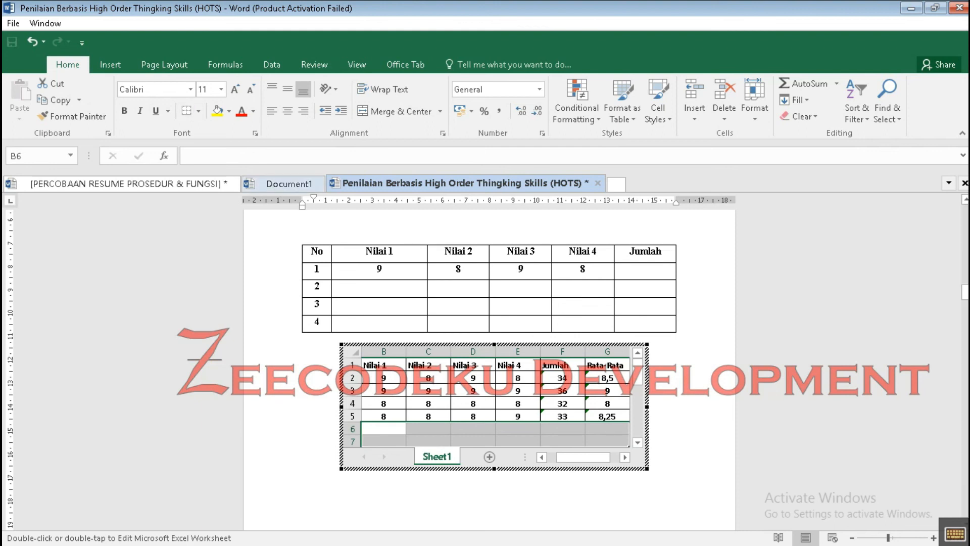
click(298, 384)
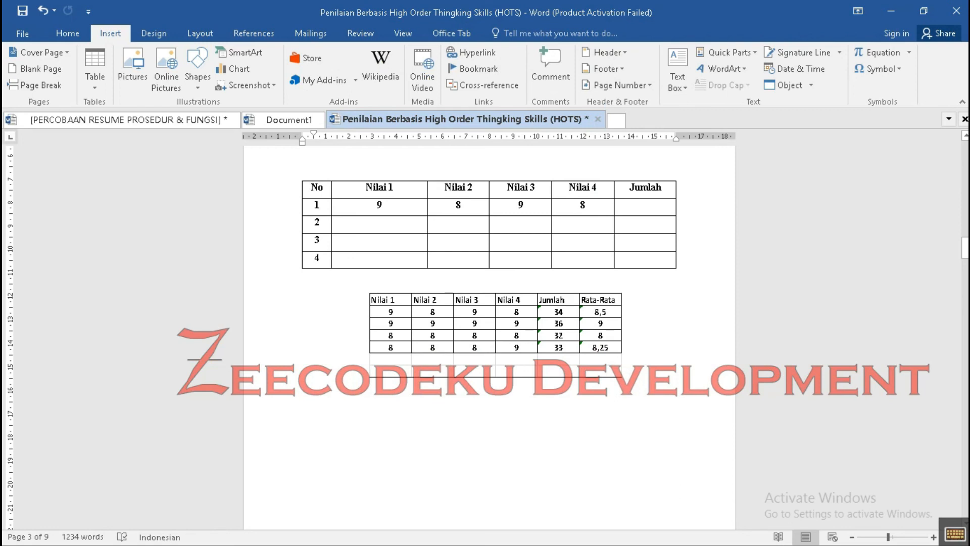
Step: Shorten the embedded spreadsheet's frame to cut off the empty rows 6 and 7 below the scores
double_click(495, 335)
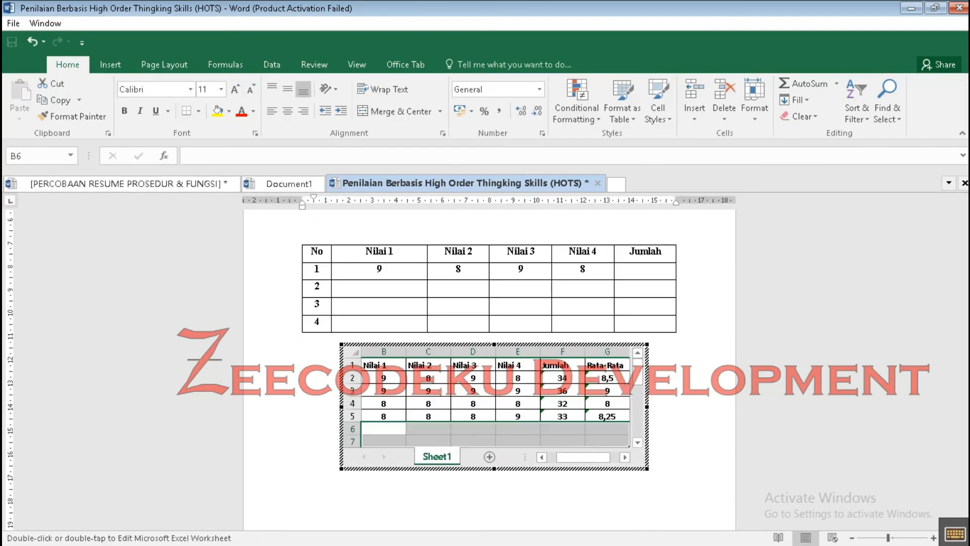
drag(494, 468, 494, 431)
click(678, 376)
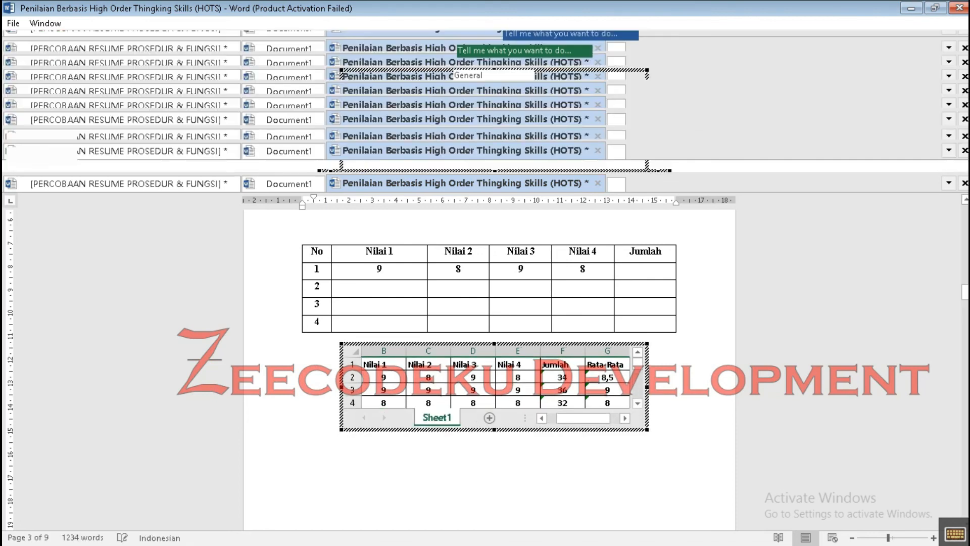